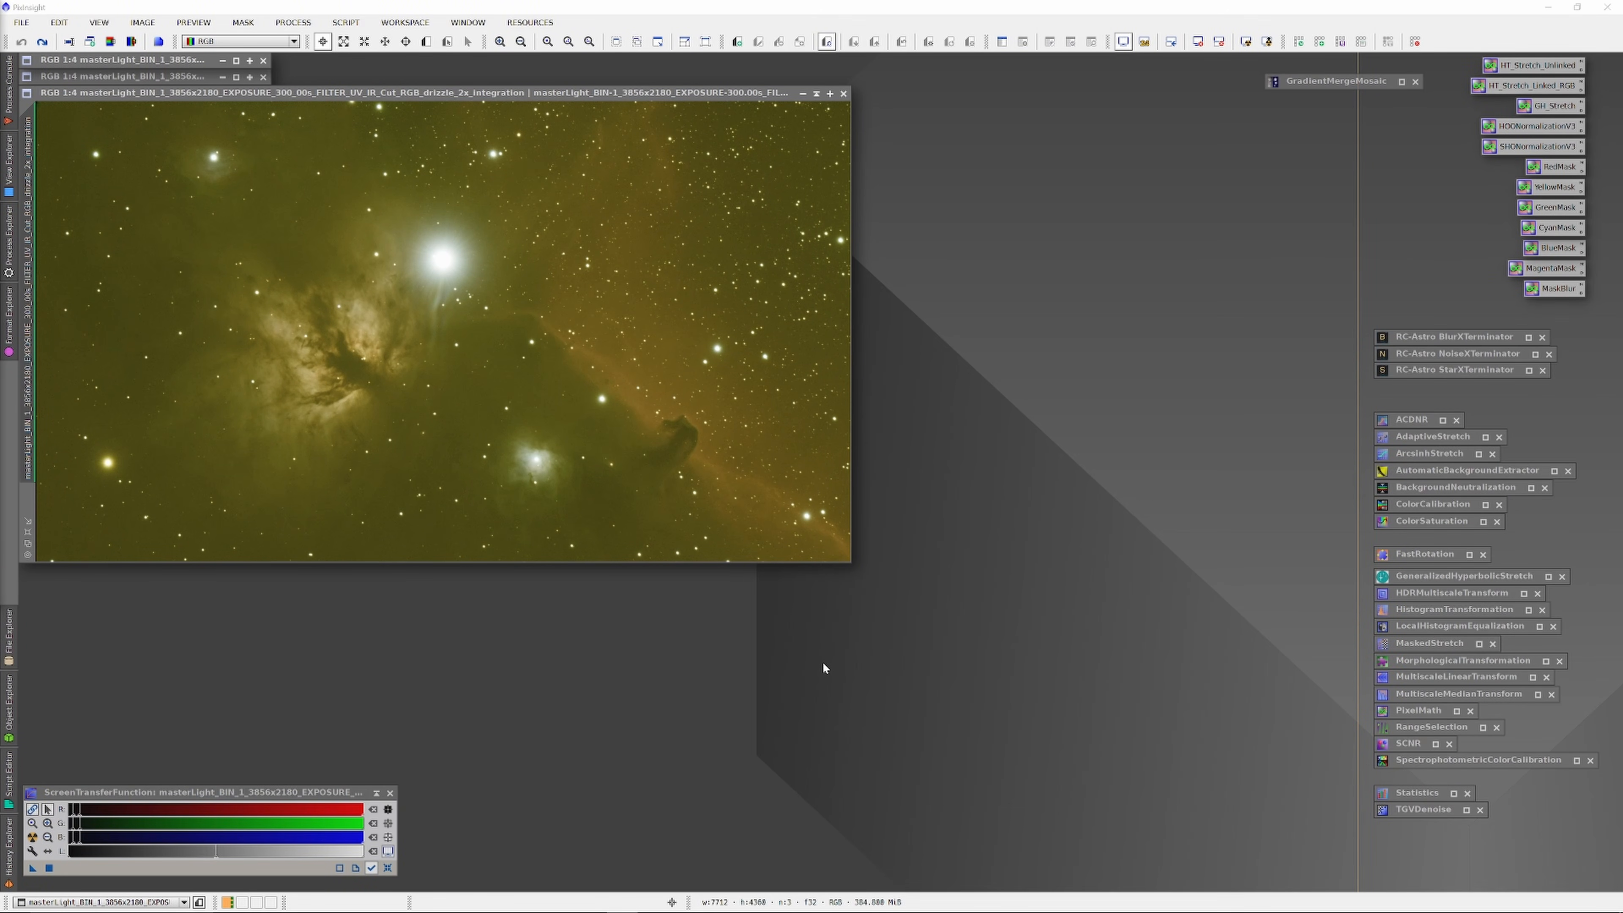
pyautogui.doubleClick(110, 61)
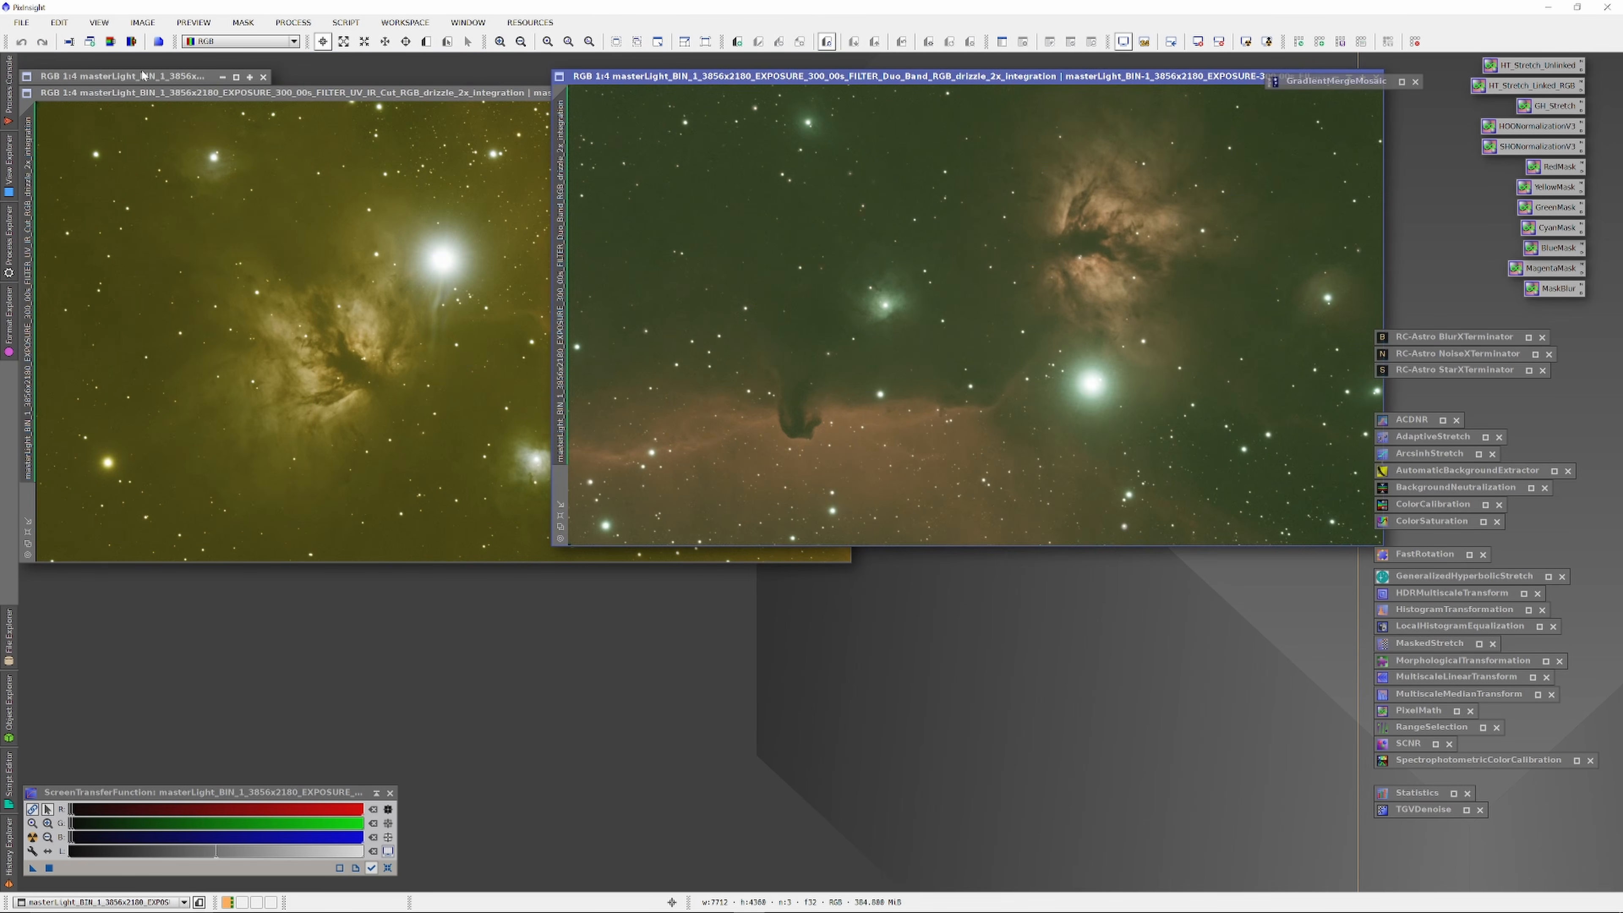
pyautogui.doubleClick(130, 80)
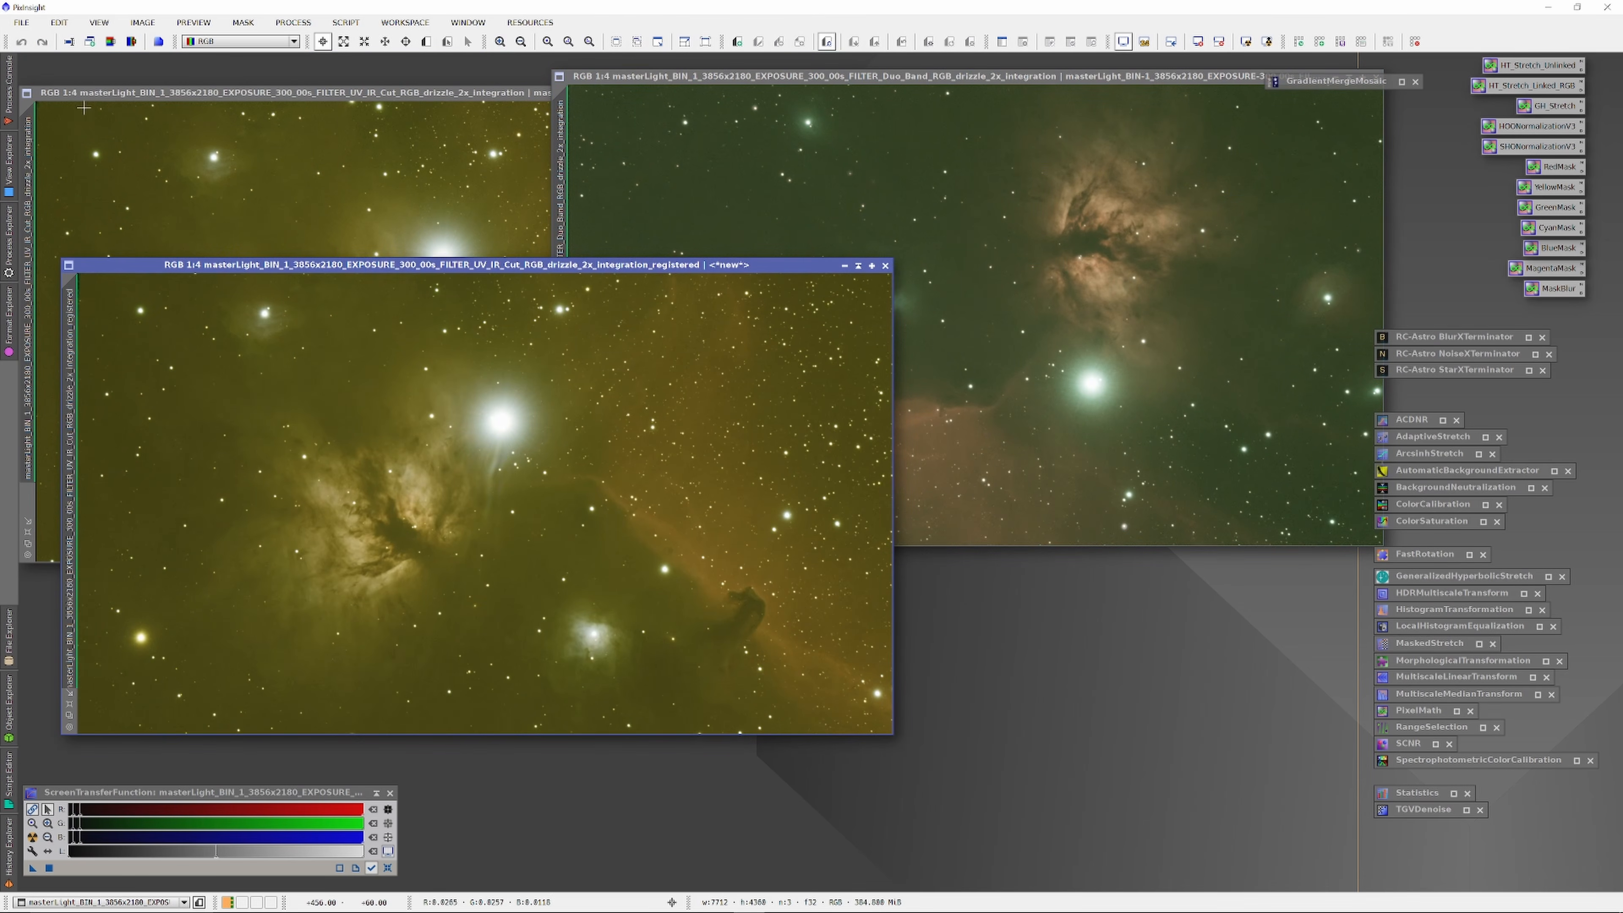
pyautogui.moveTo(849, 78); pyautogui.dragTo(965, 94)
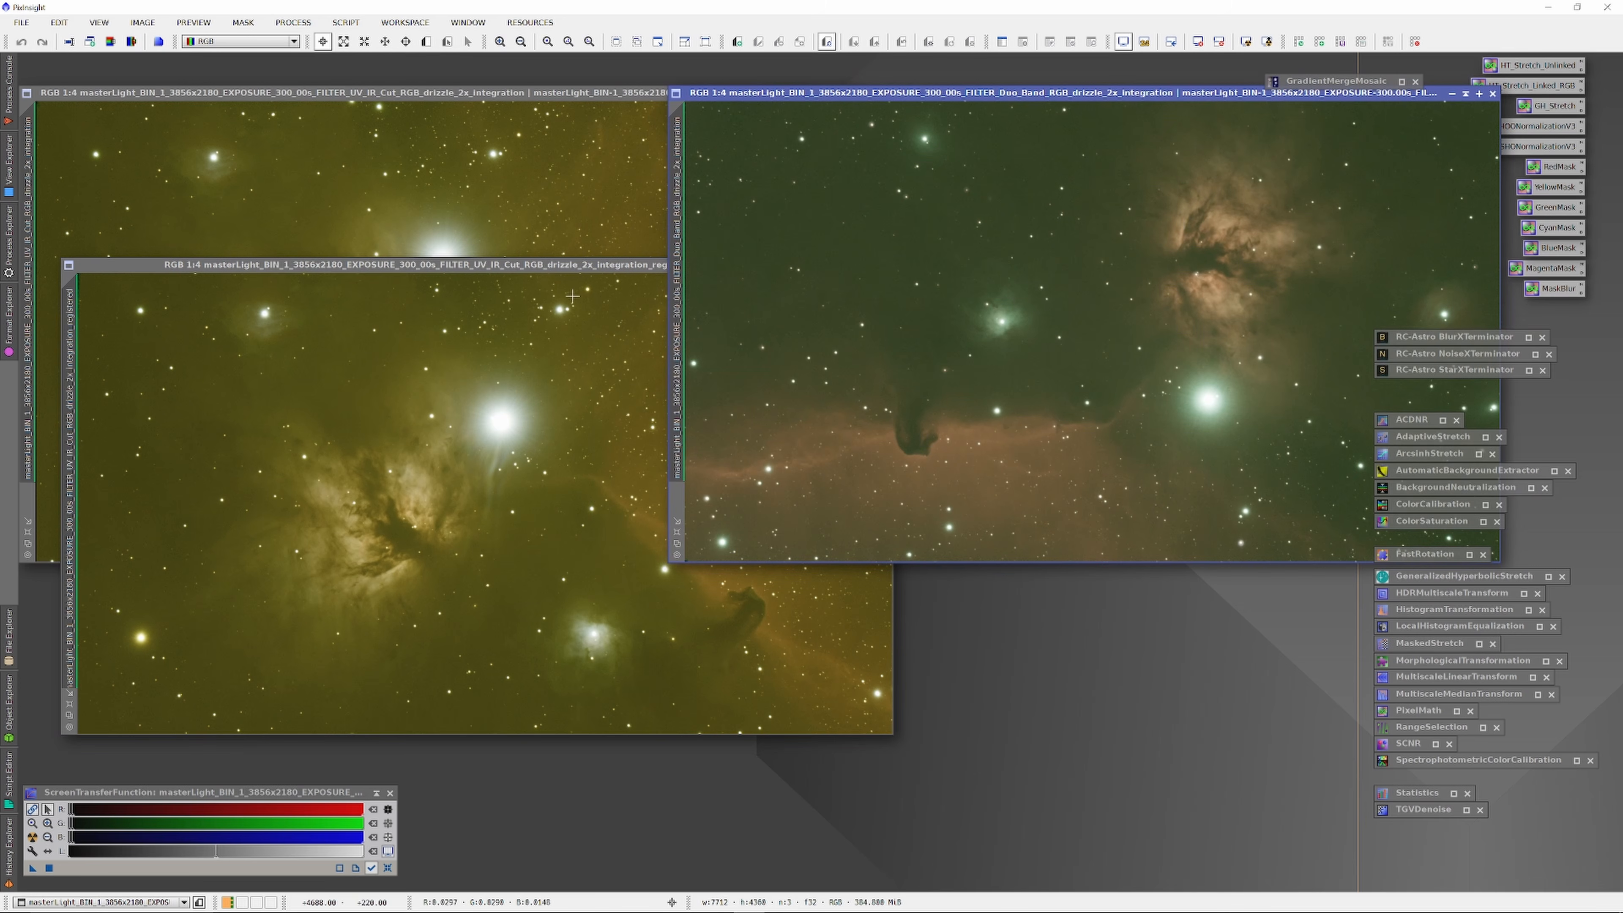
pyautogui.moveTo(582, 271); pyautogui.dragTo(539, 82)
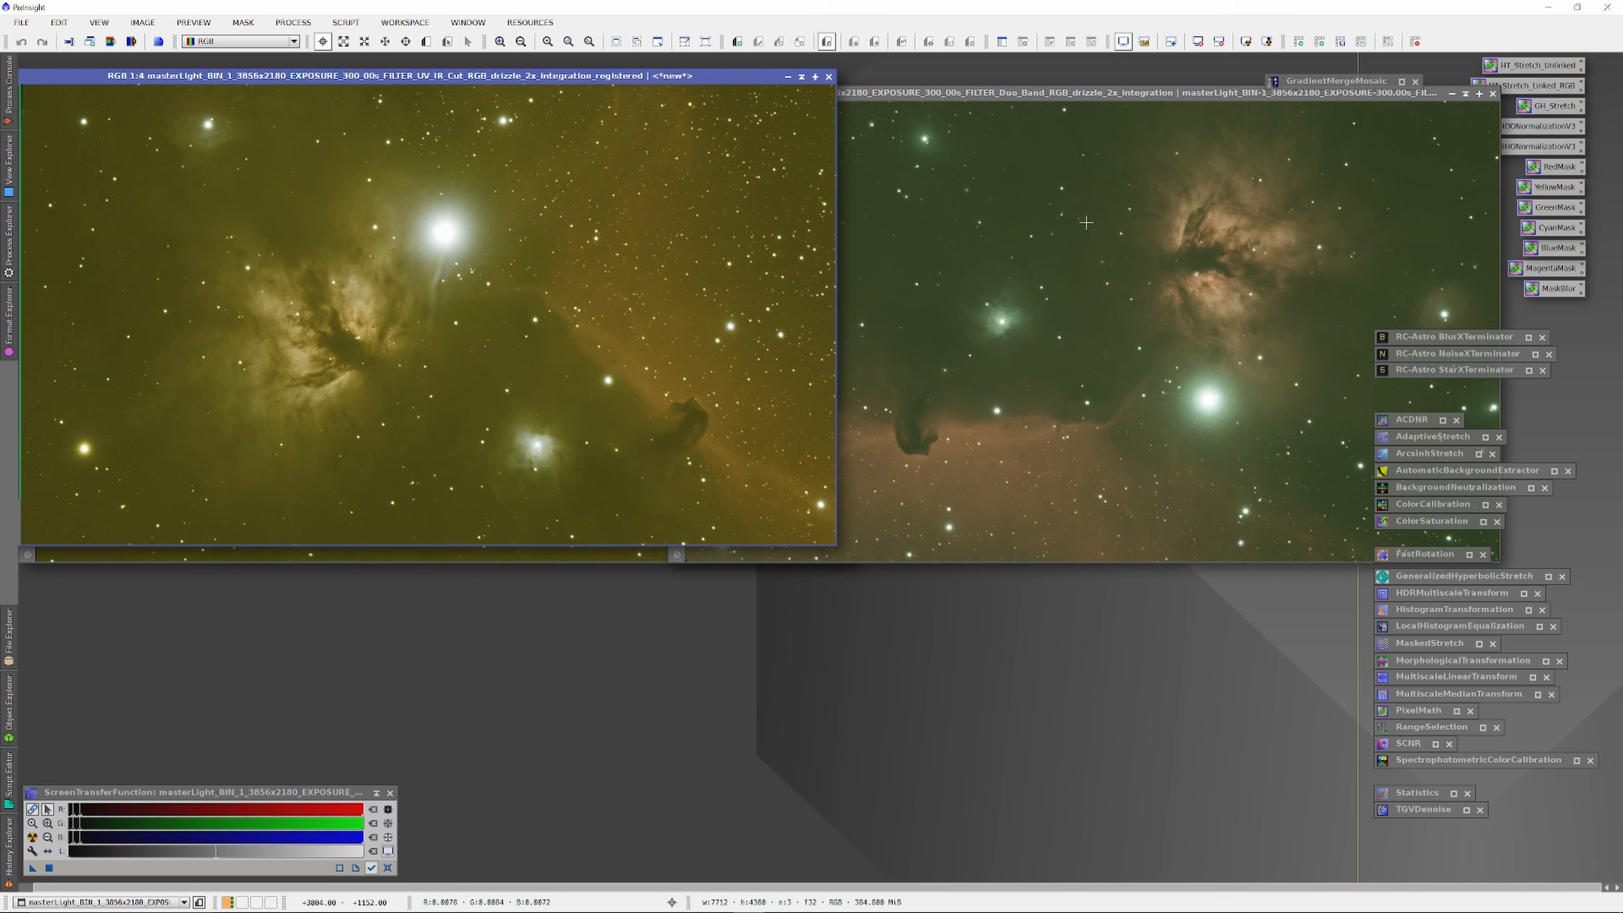
pyautogui.click(801, 77)
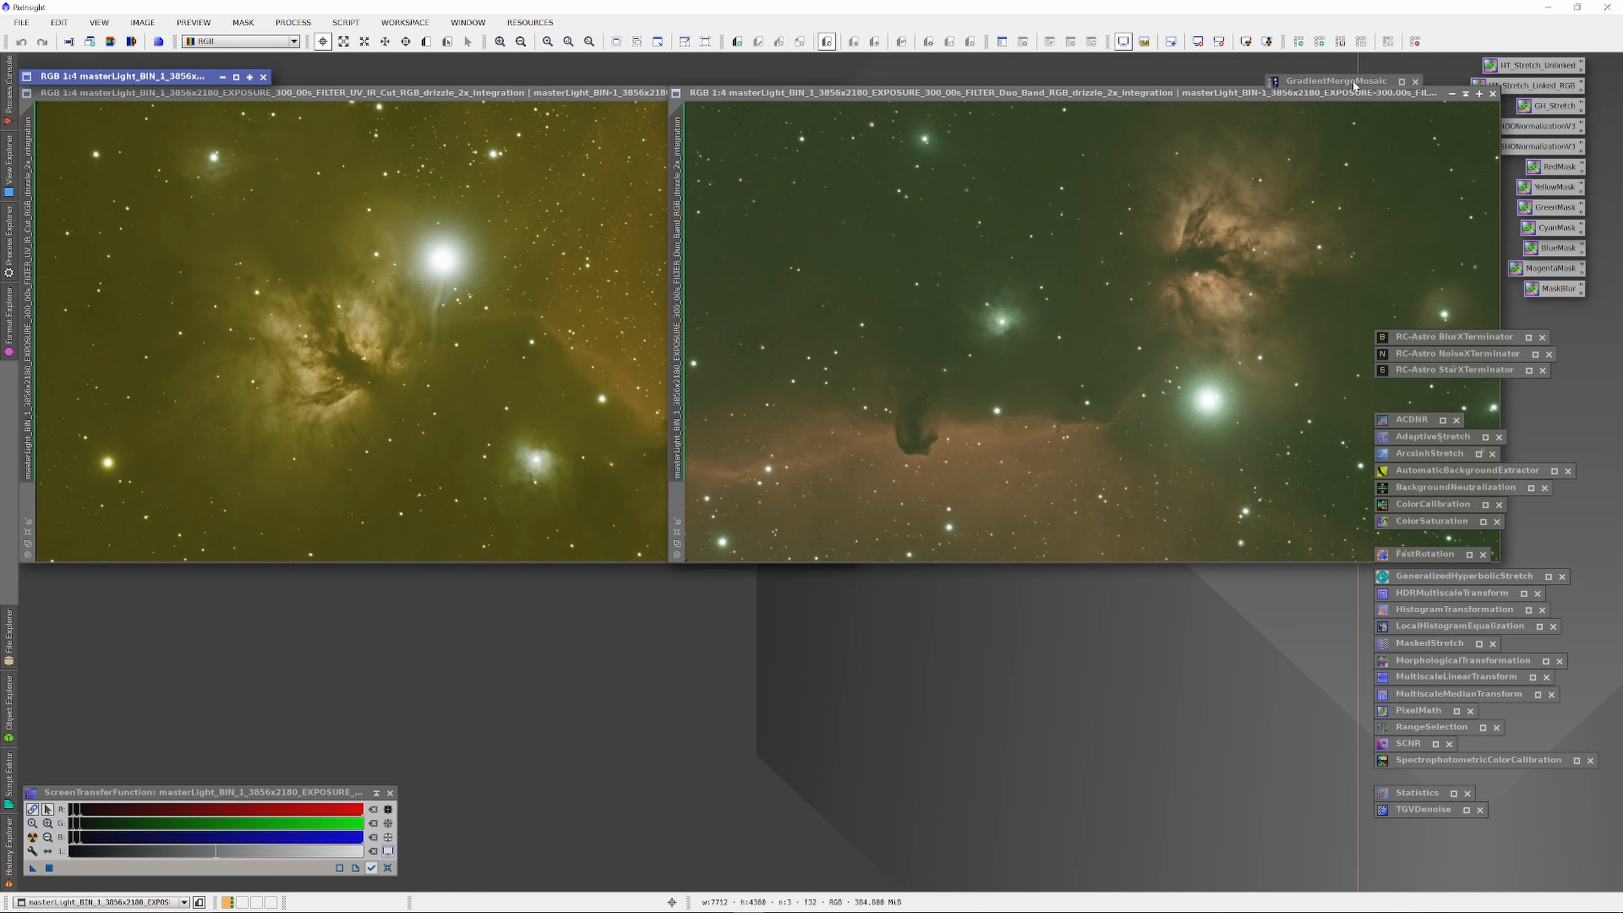
pyautogui.moveTo(1267, 101); pyautogui.dragTo(1164, 133)
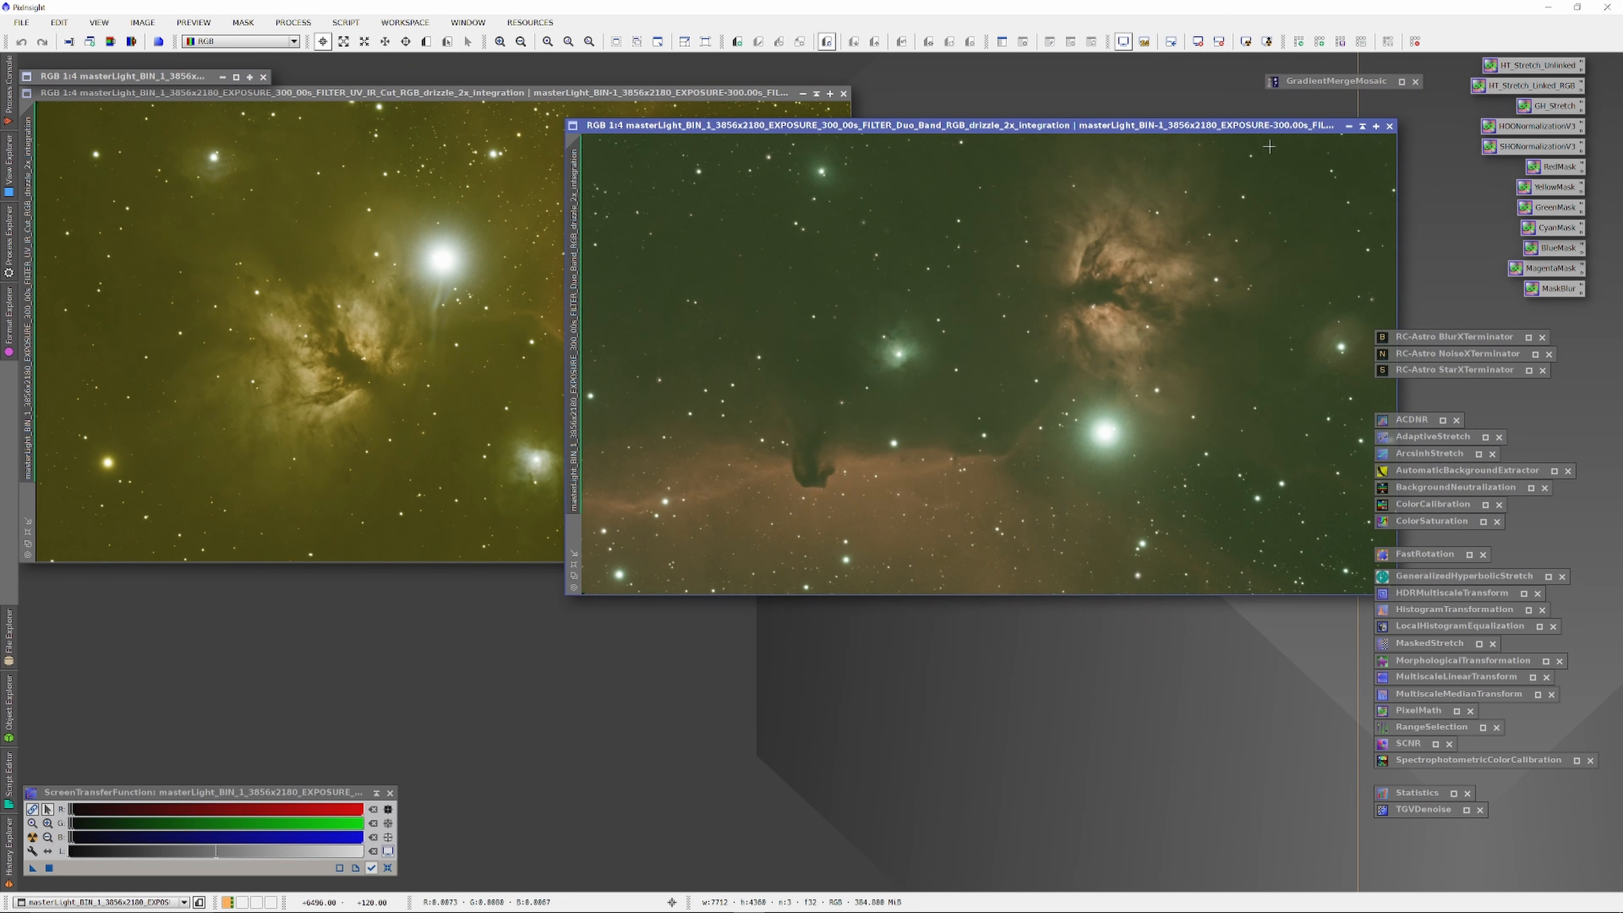
pyautogui.click(1361, 126)
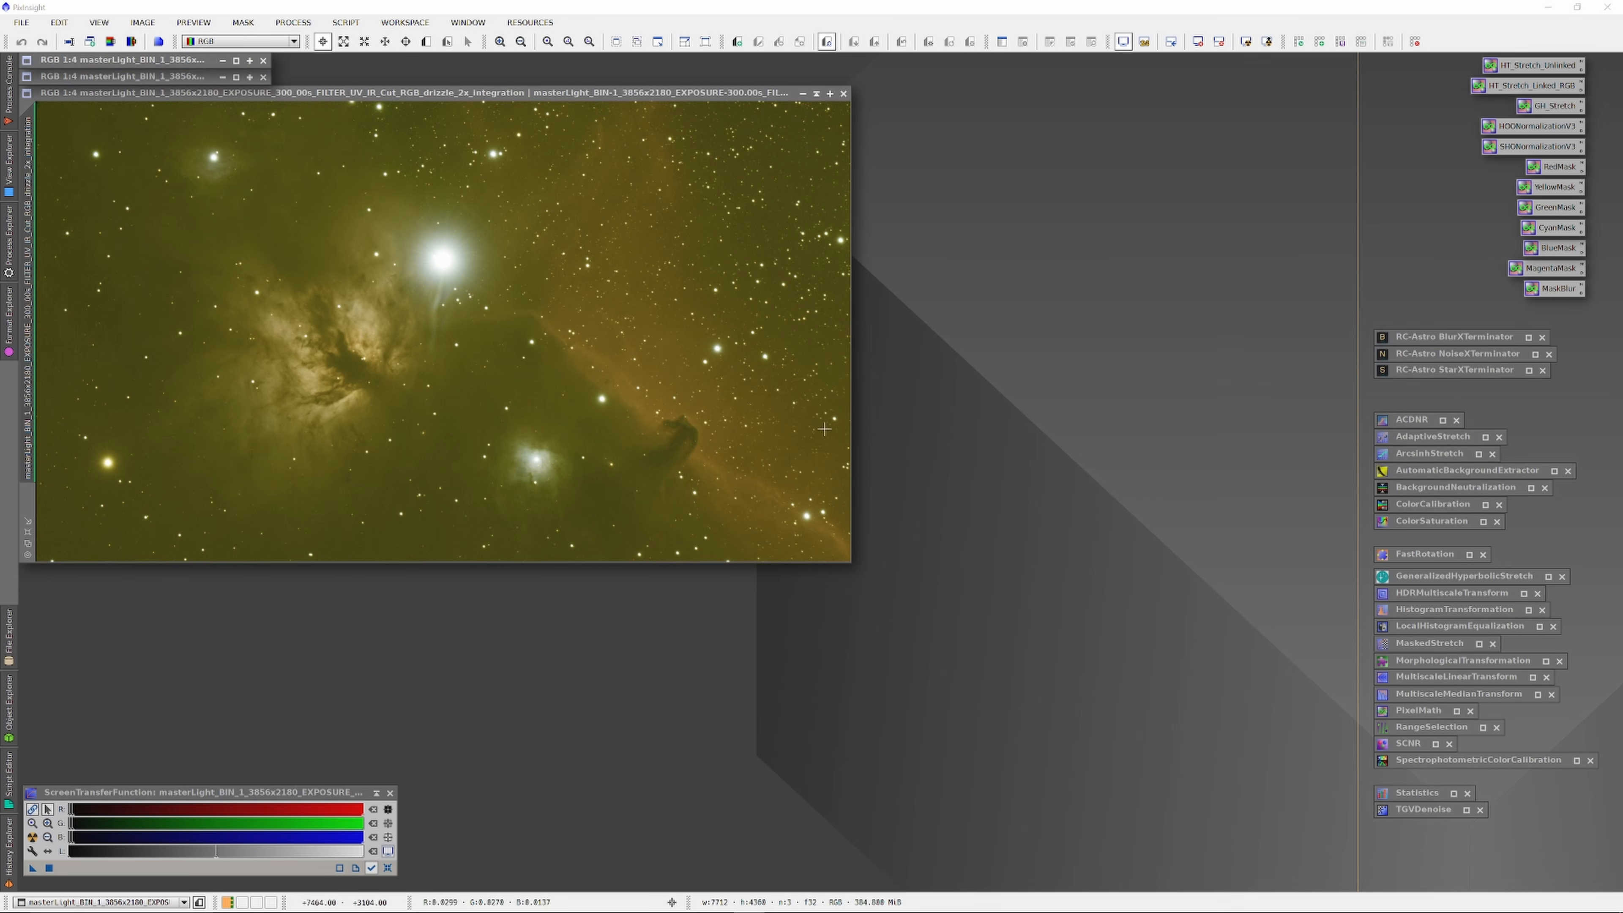
# Step: Apply SpectrophotometricColorCalibration to the nebula image
pyautogui.doubleClick(1447, 758)
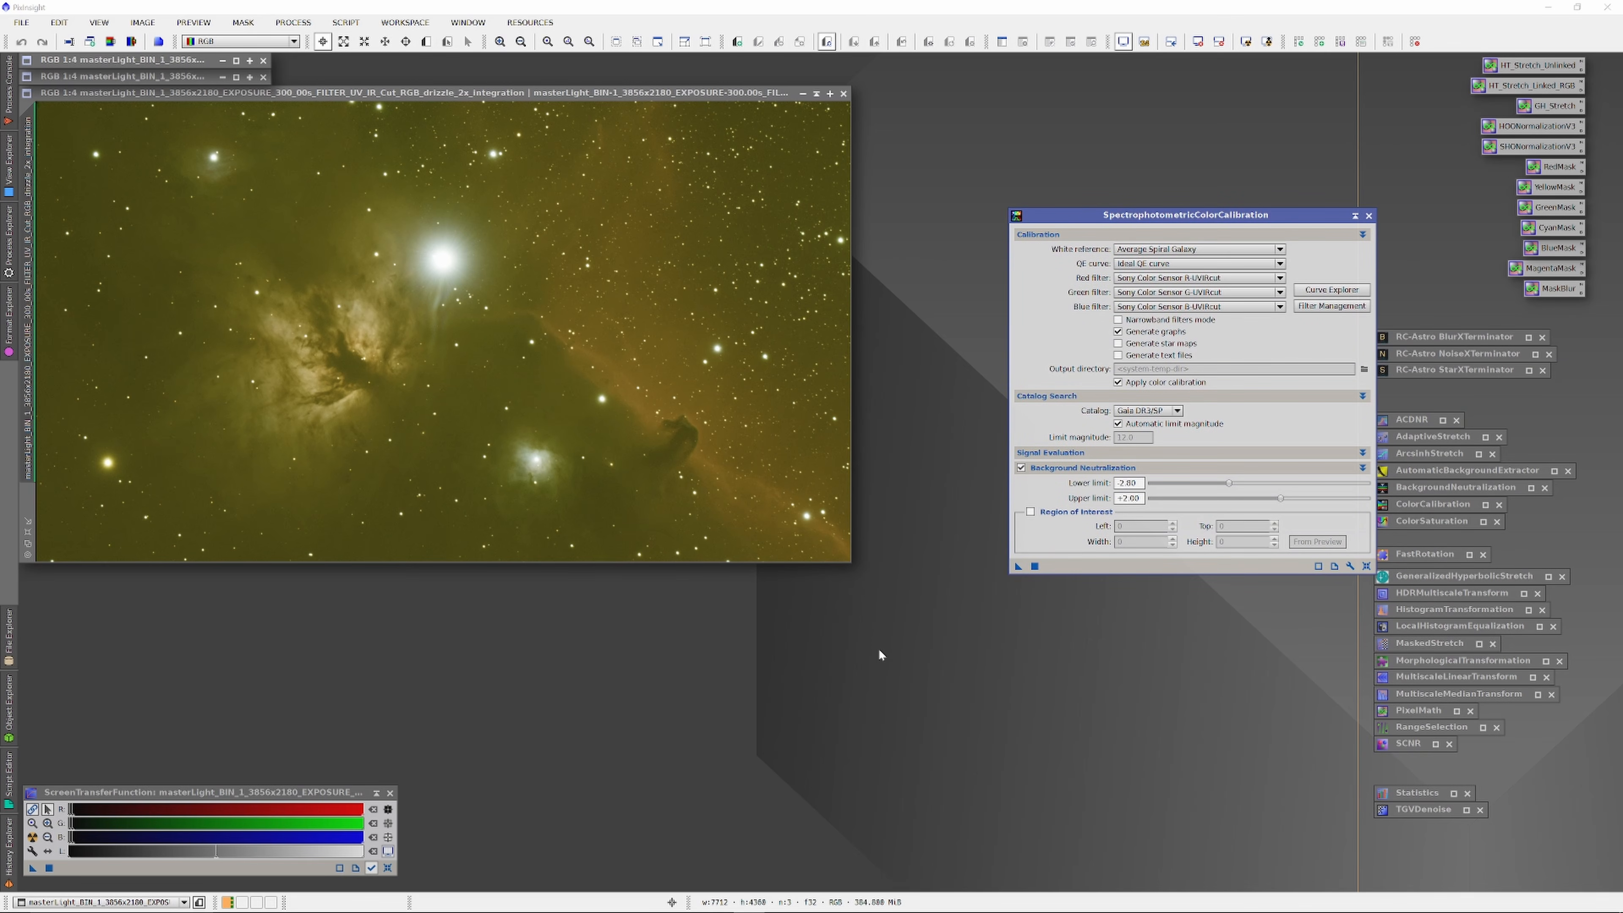
pyautogui.moveTo(1018, 567); pyautogui.dragTo(728, 504)
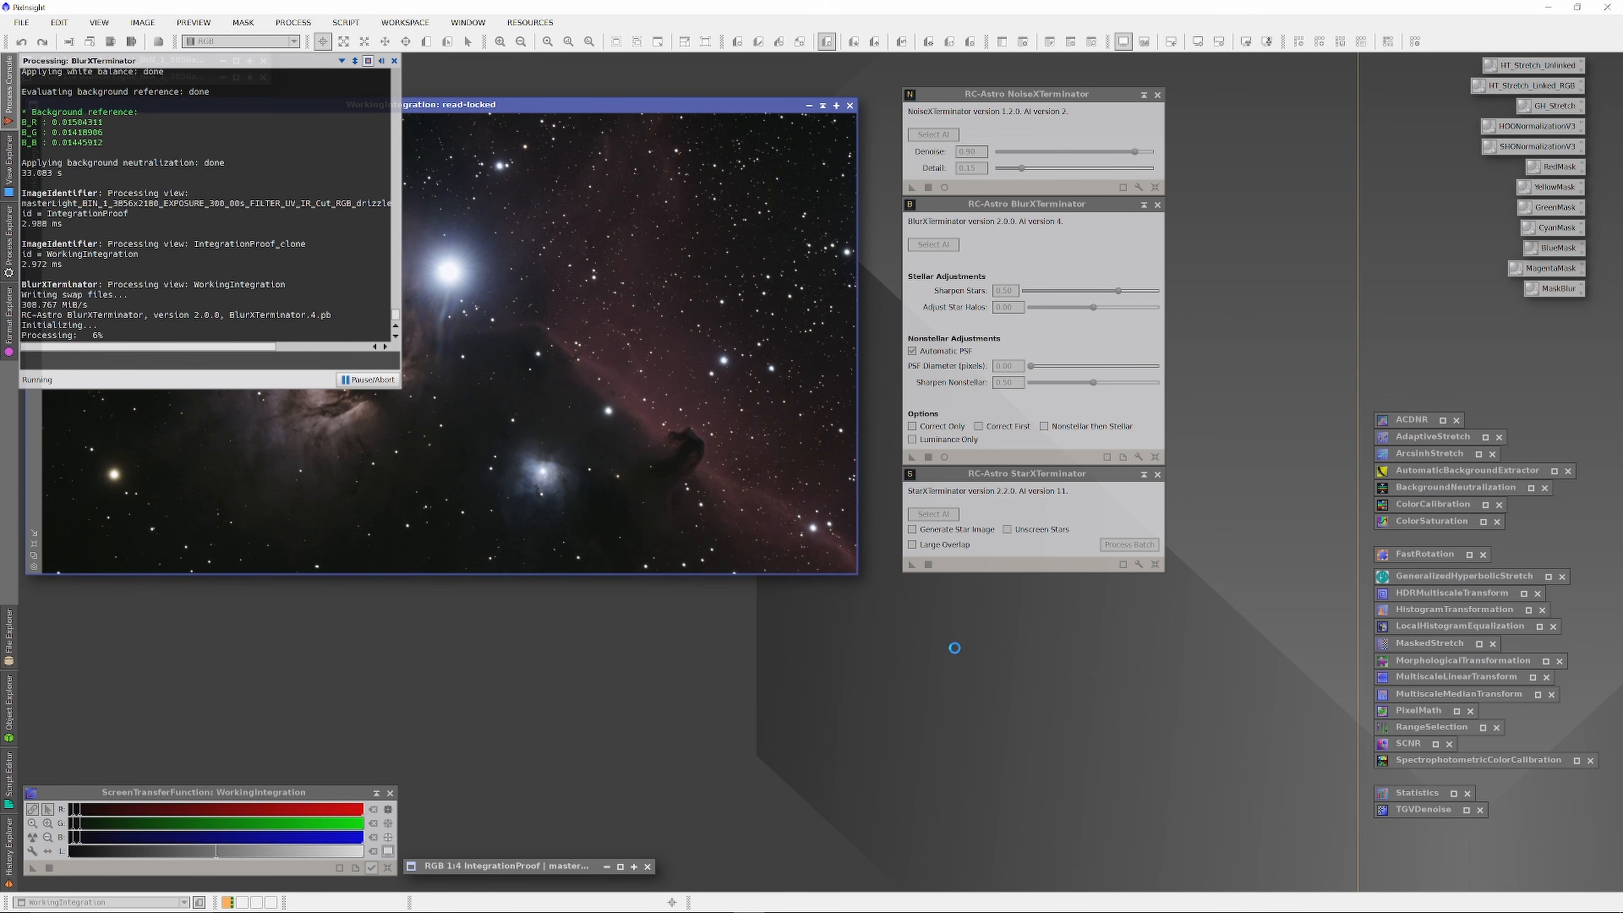
# Step: Put away the NoiseXTerminator, BlurXTerminator and StarXTerminator settings
pyautogui.moveTo(885, 910)
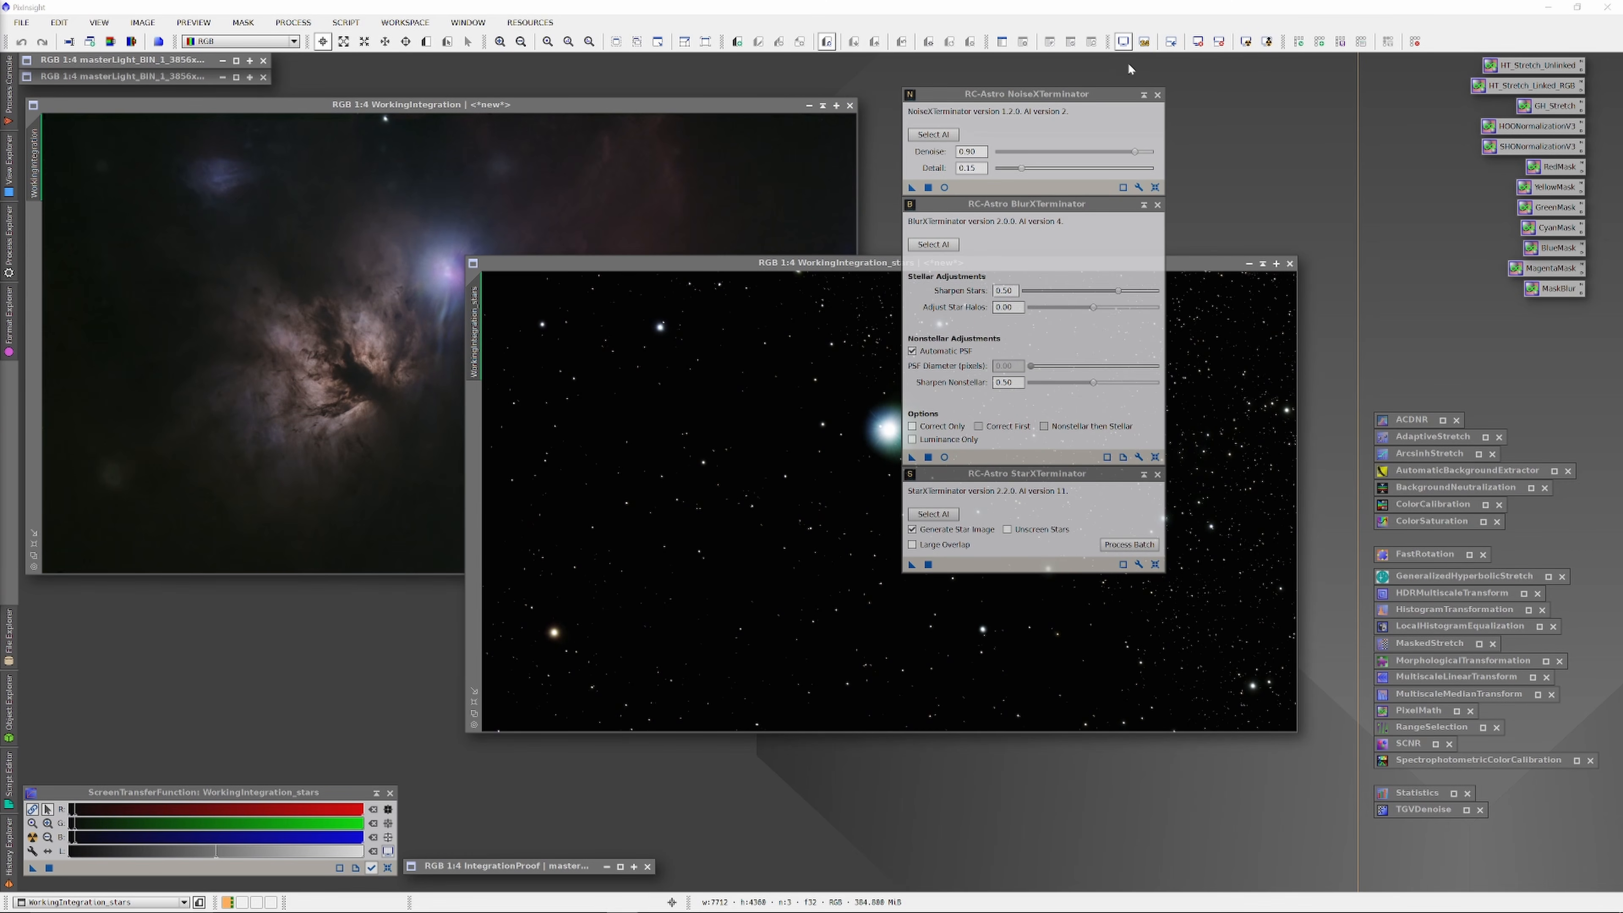
pyautogui.click(1143, 95)
pyautogui.click(1157, 205)
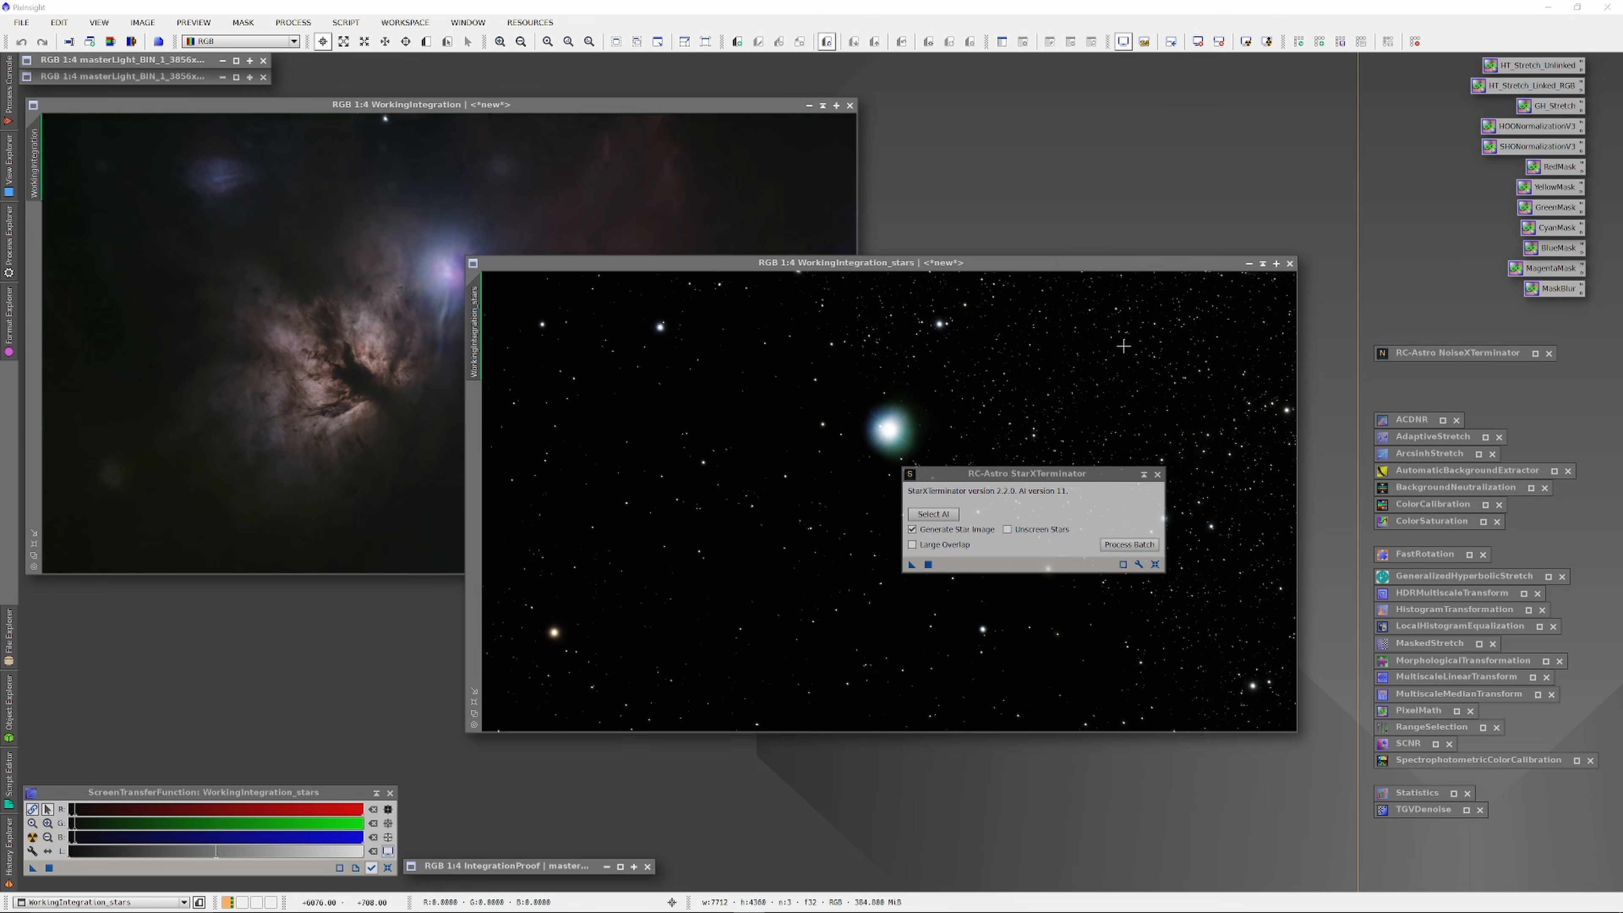
pyautogui.click(1143, 474)
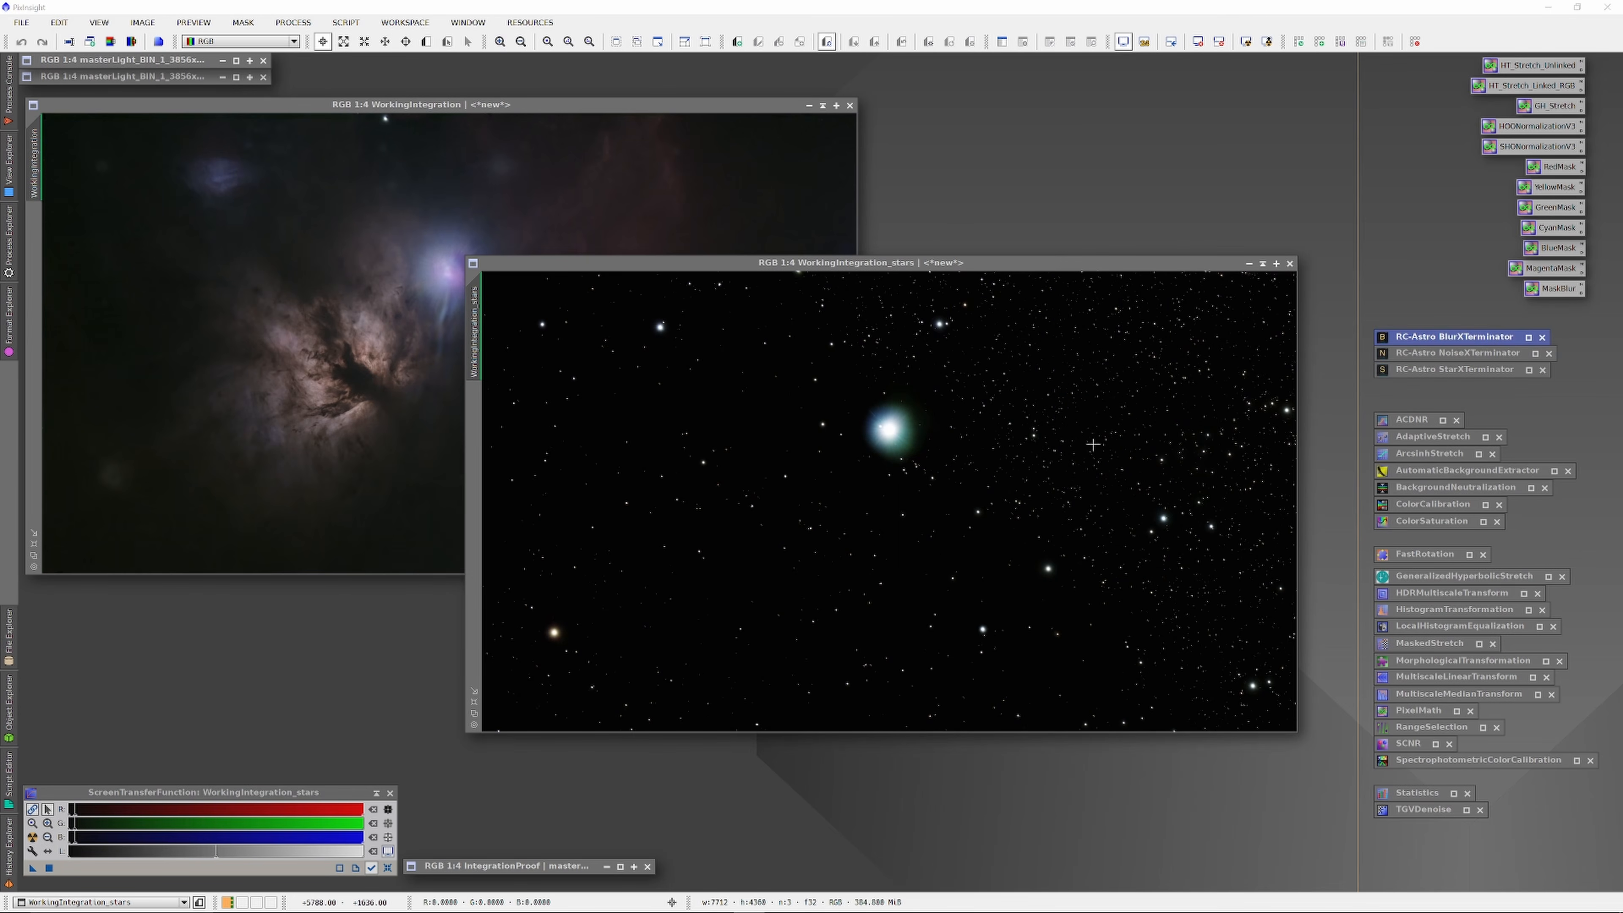
# Step: Rename the star-only image StarsAdjusted and check its histogram stretch preview
pyautogui.rightClick(1026, 354)
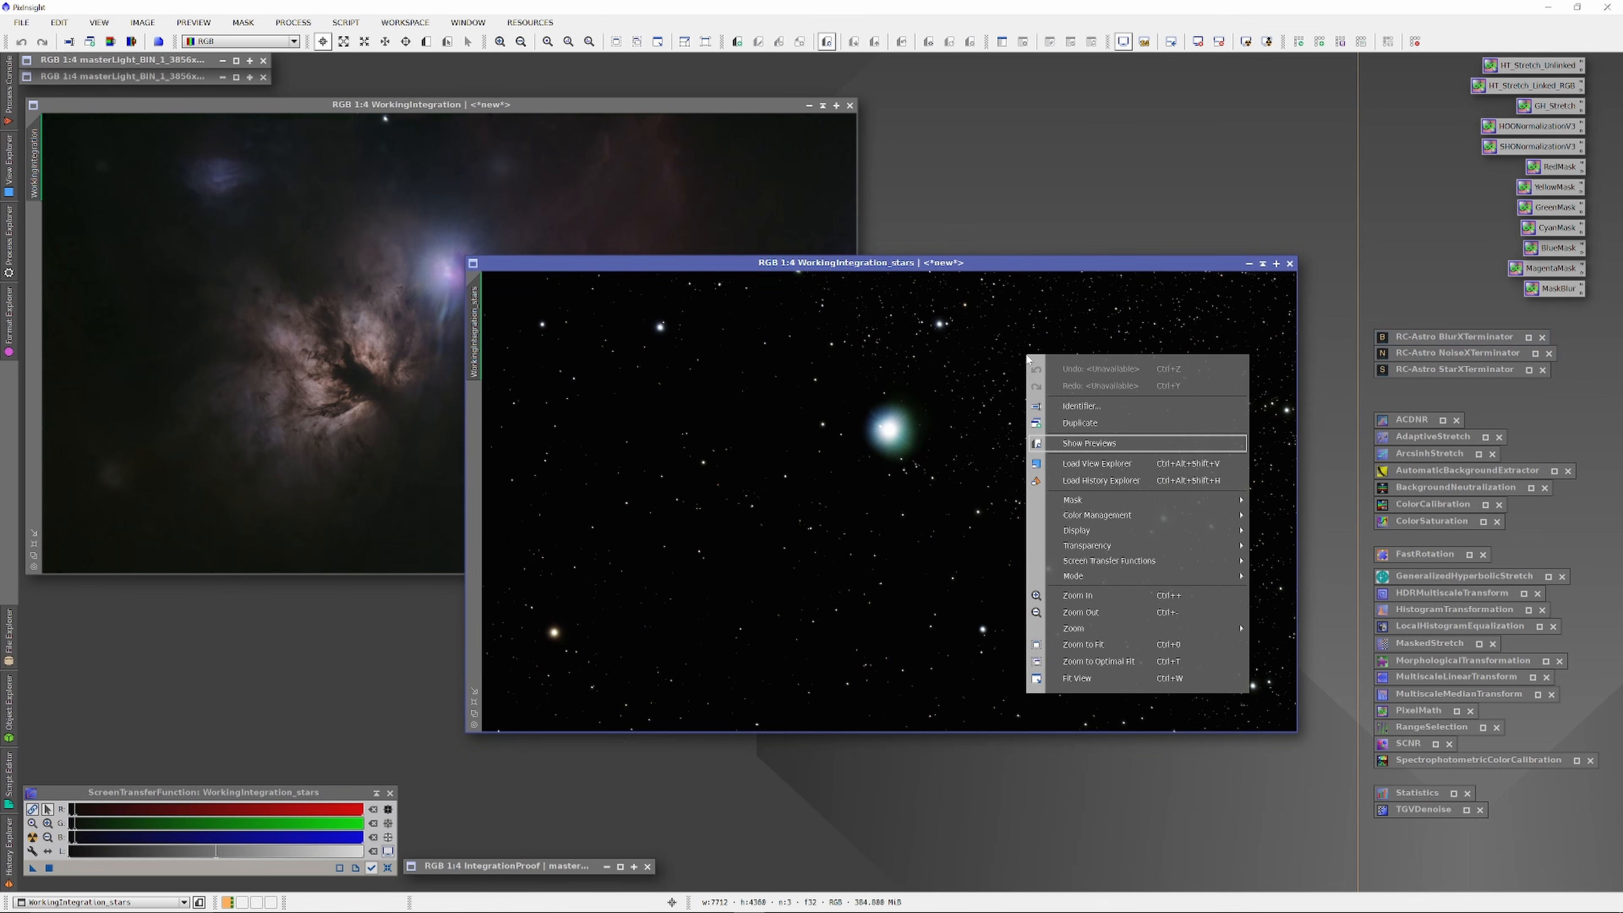
pyautogui.click(1082, 406)
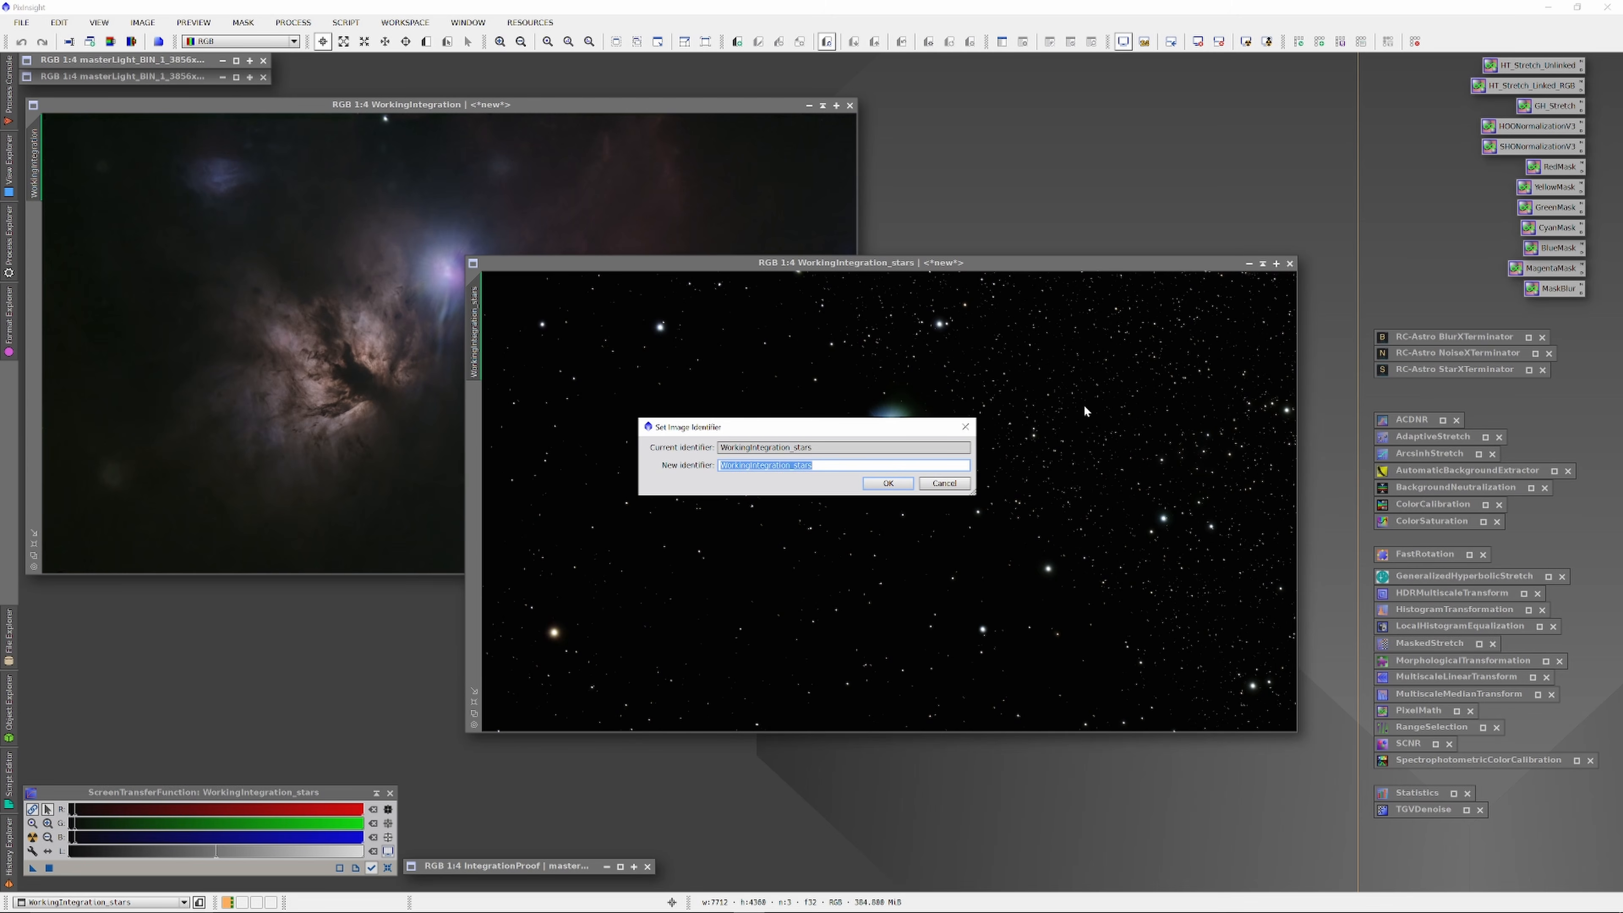
pyautogui.write('StarsAdjusted')
pyautogui.press('Return')
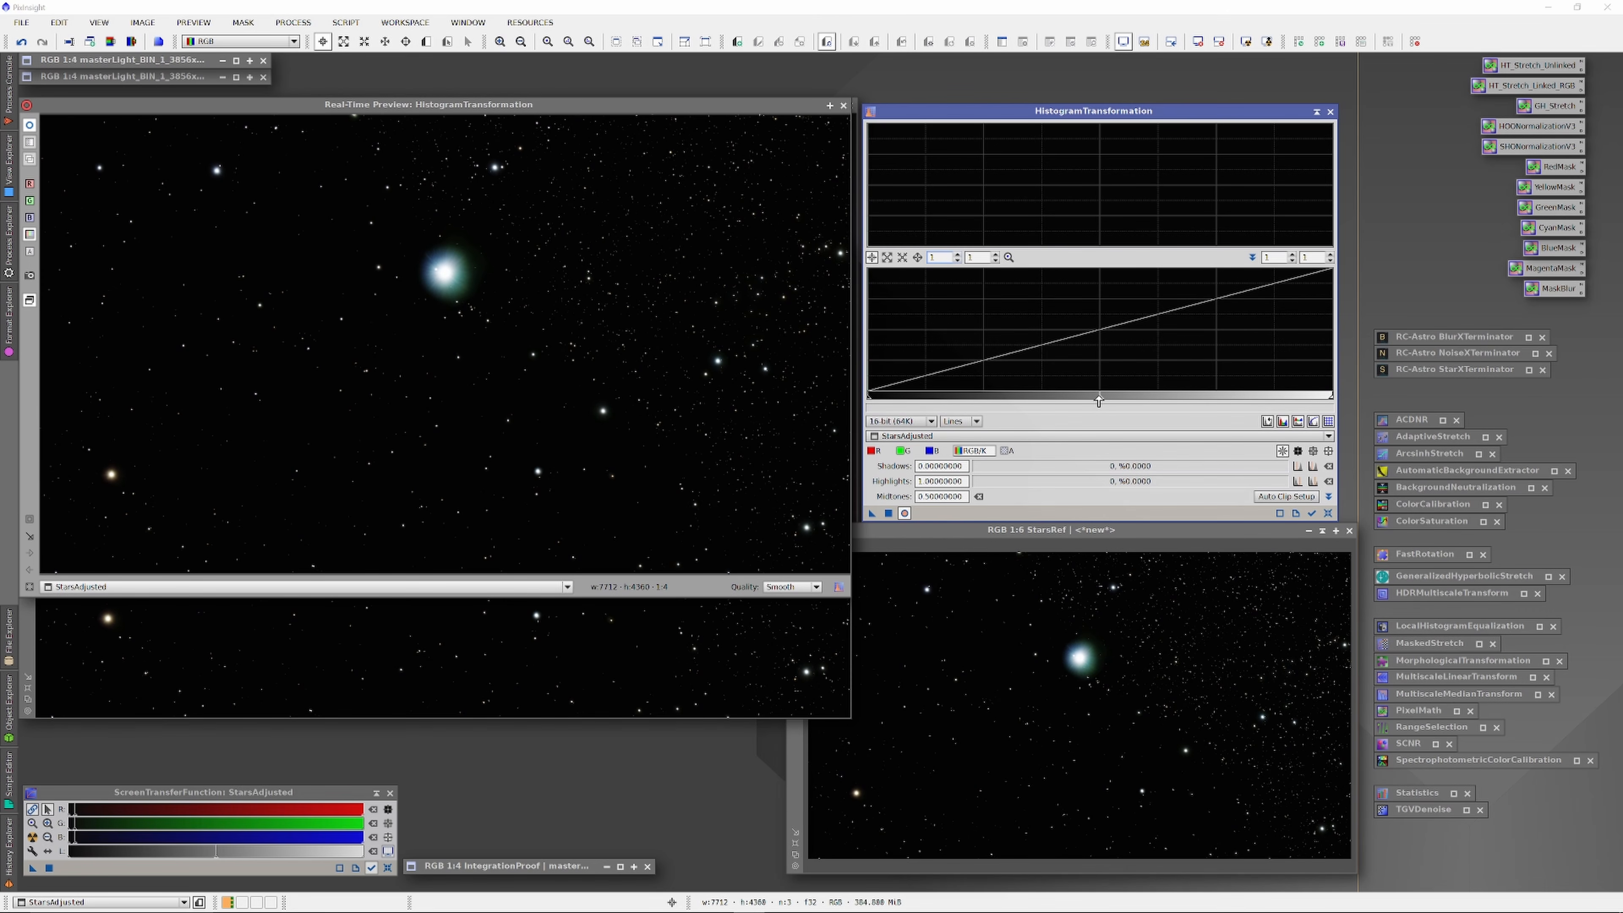
pyautogui.click(765, 369)
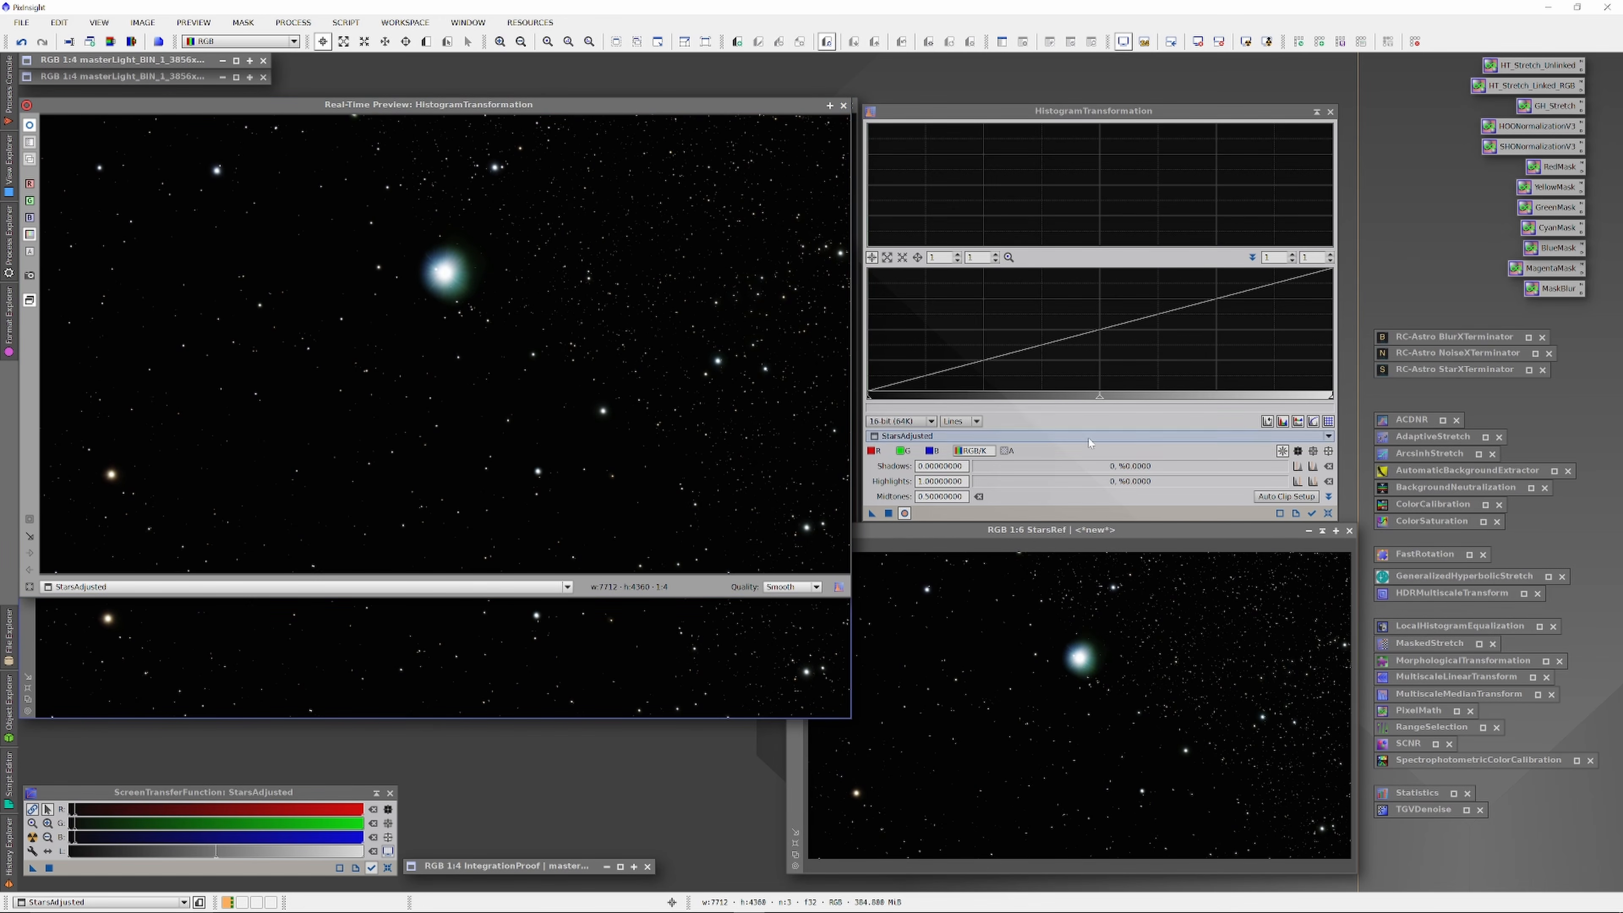
pyautogui.click(1099, 418)
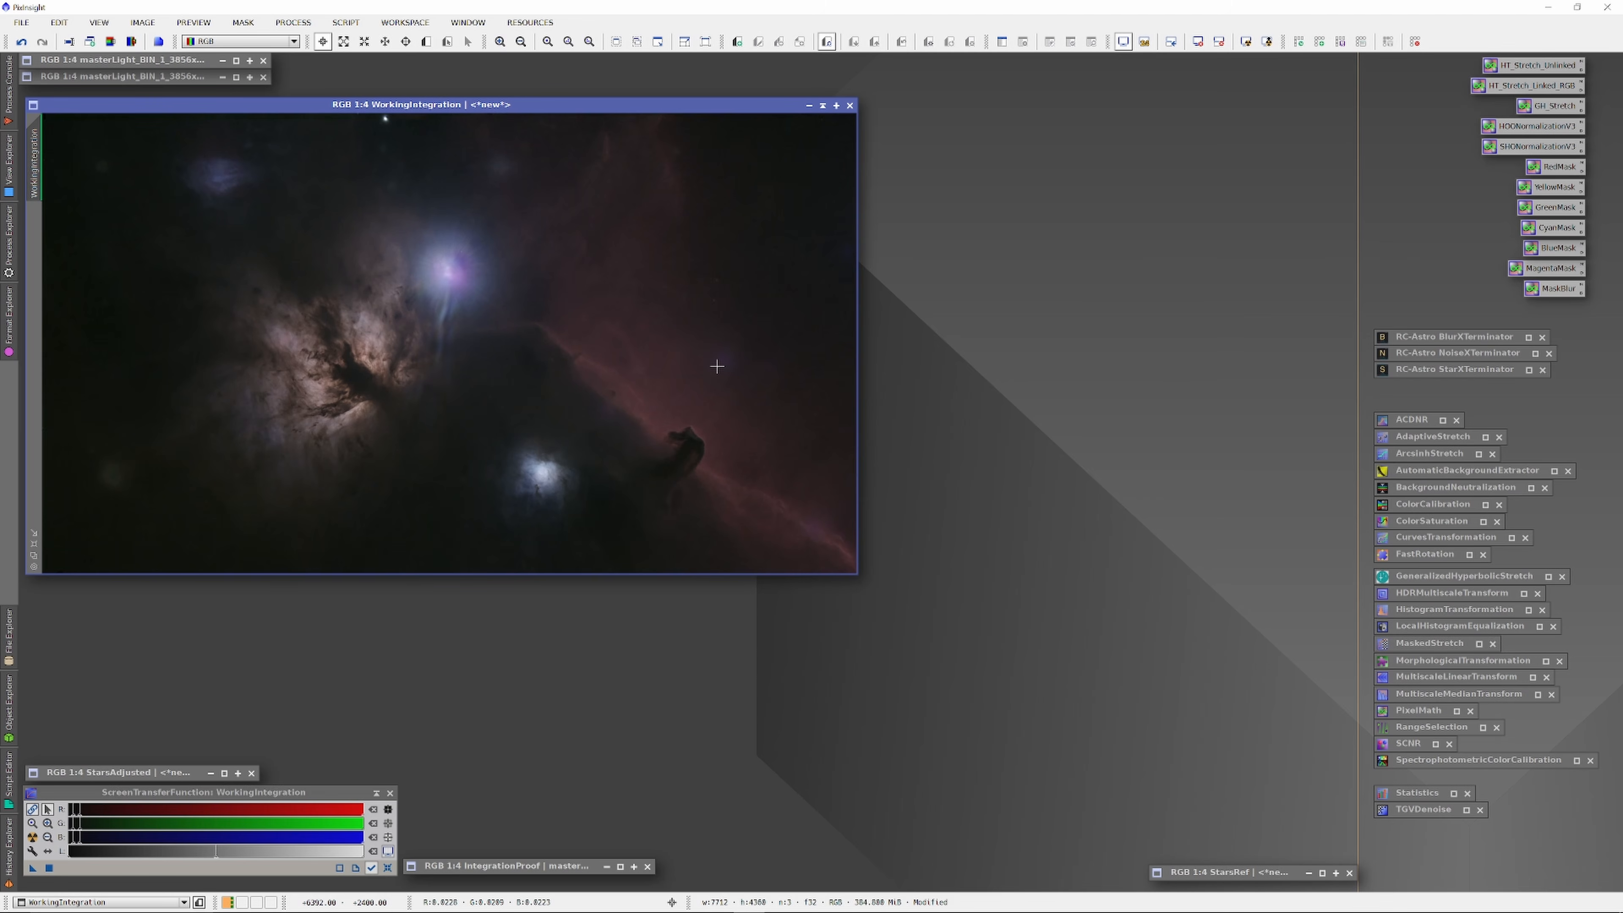
# Step: Undo StarXTerminator, NoiseXTerminator and one earlier step on WorkingIntegration
pyautogui.rightClick(623, 352)
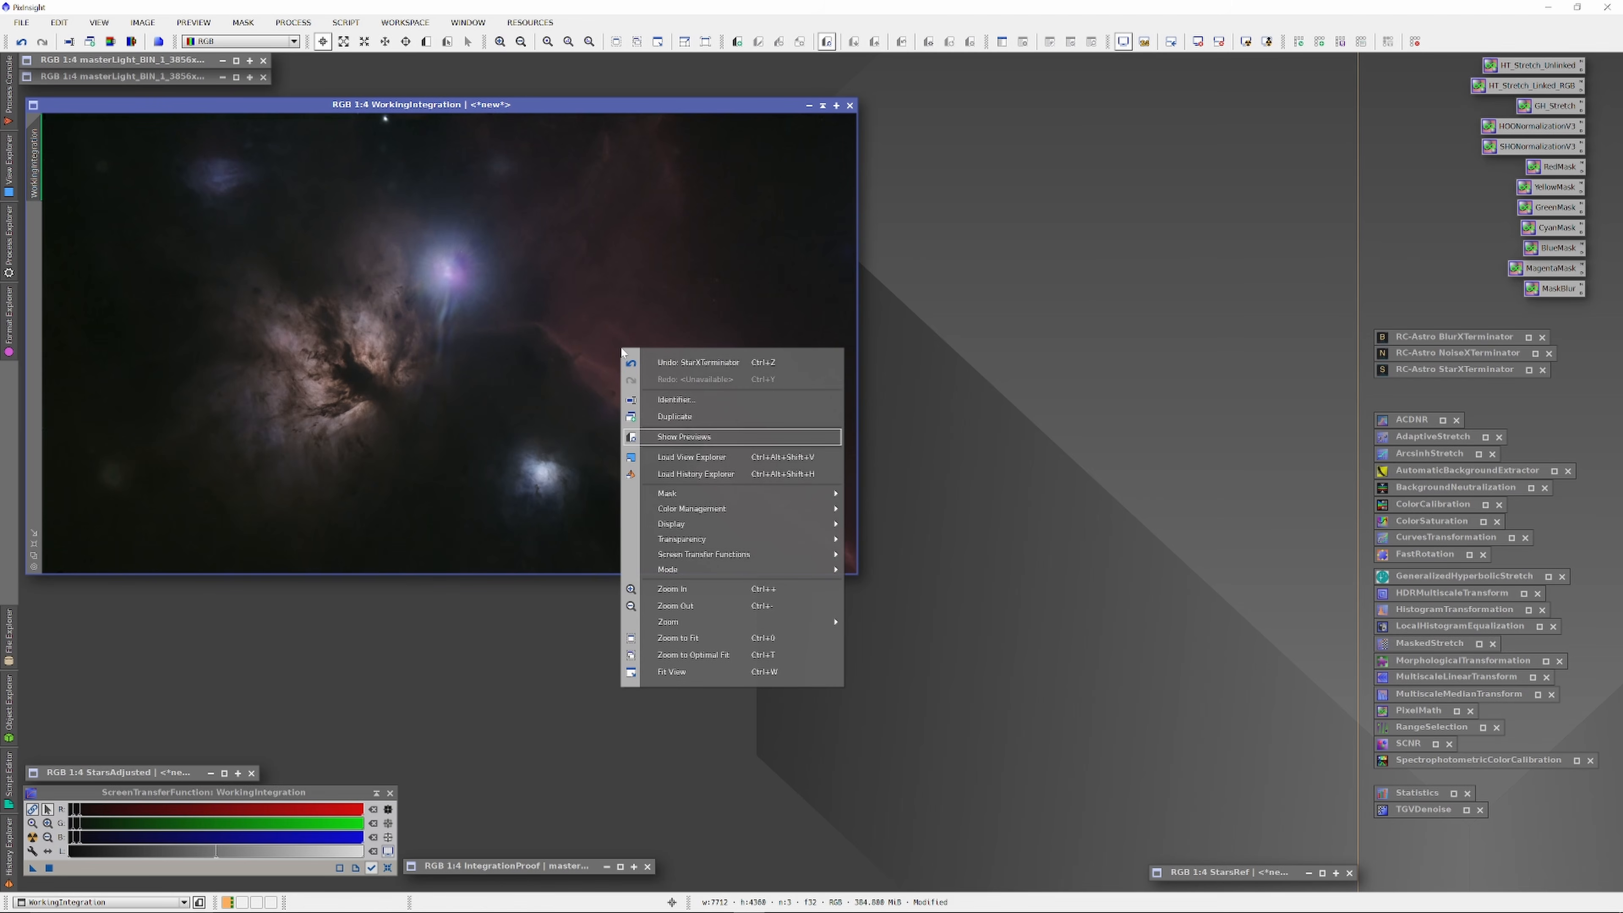
pyautogui.click(682, 363)
pyautogui.rightClick(629, 352)
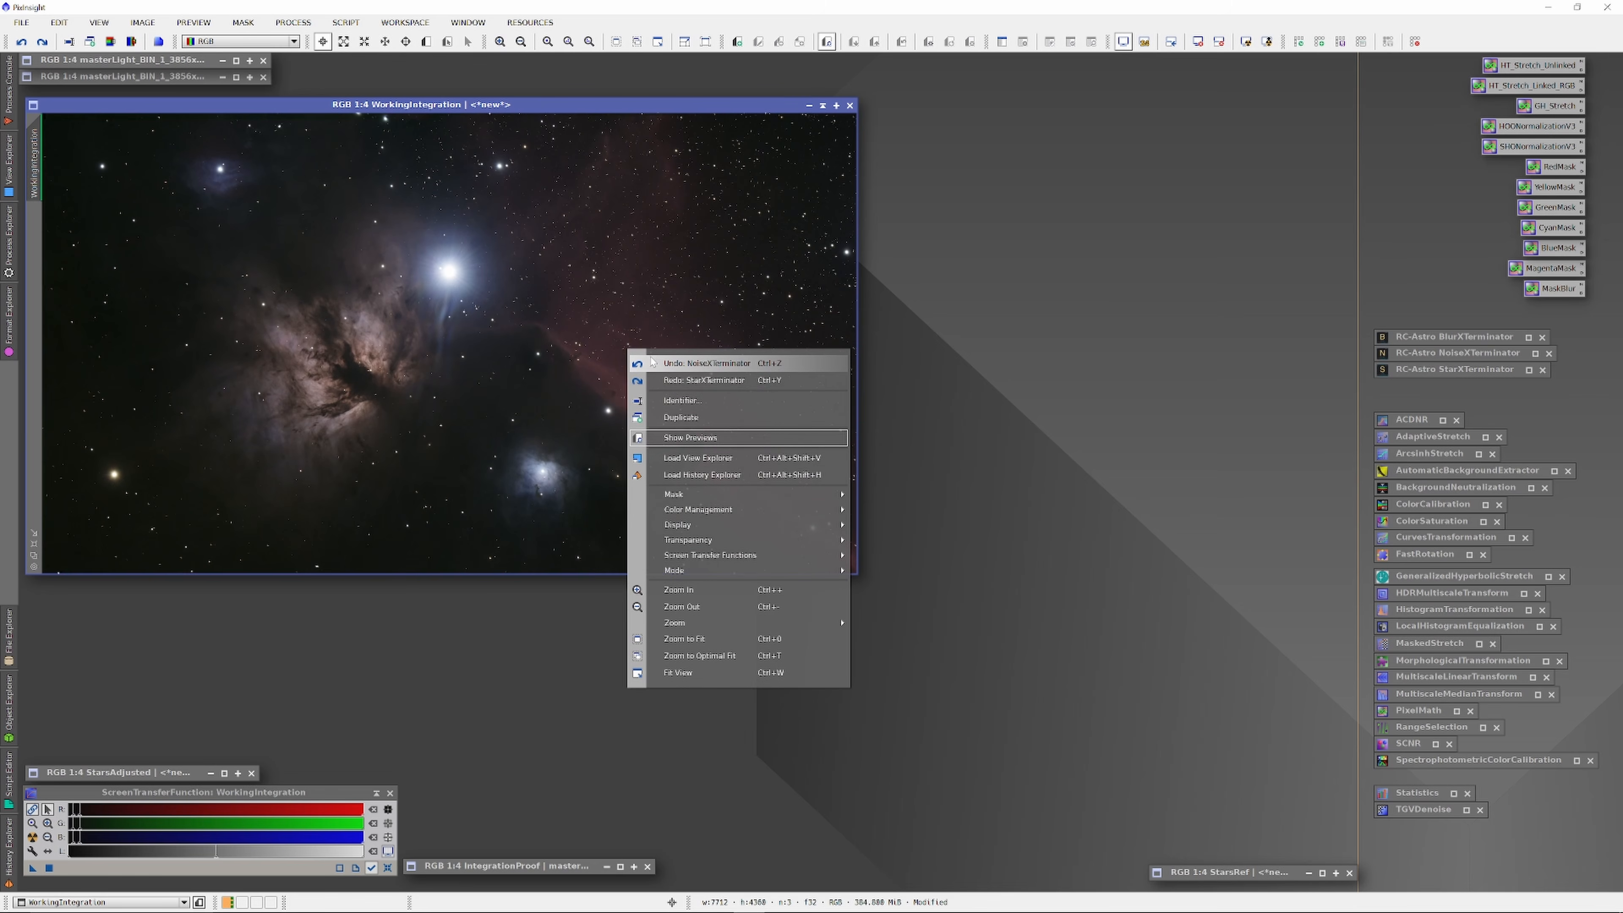
pyautogui.click(652, 363)
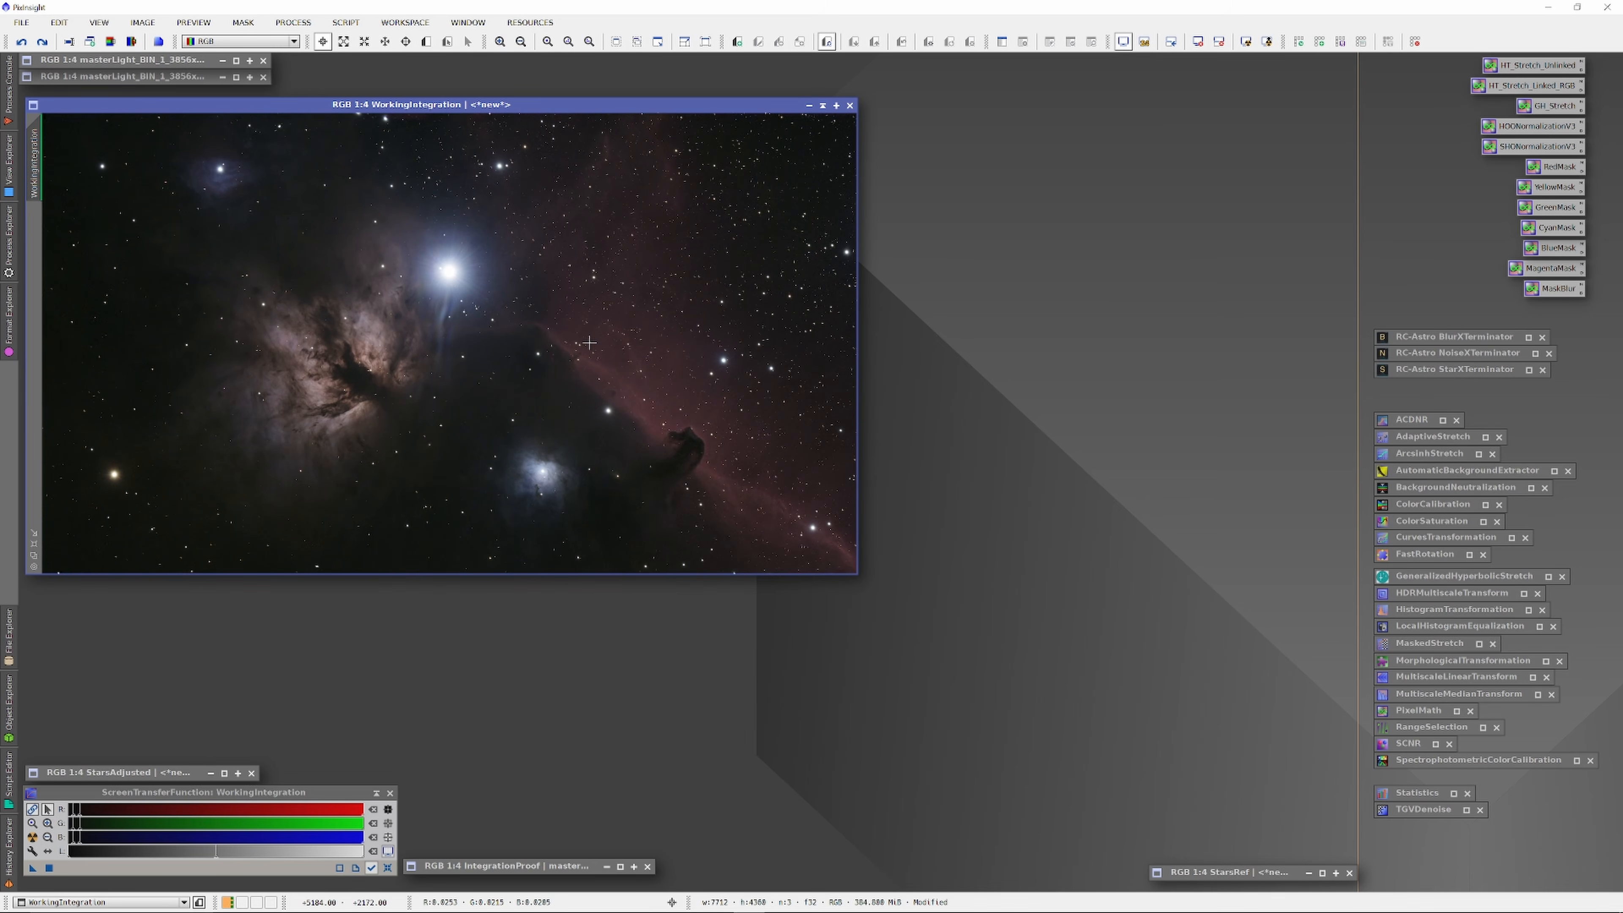
pyautogui.rightClick(592, 329)
pyautogui.click(650, 344)
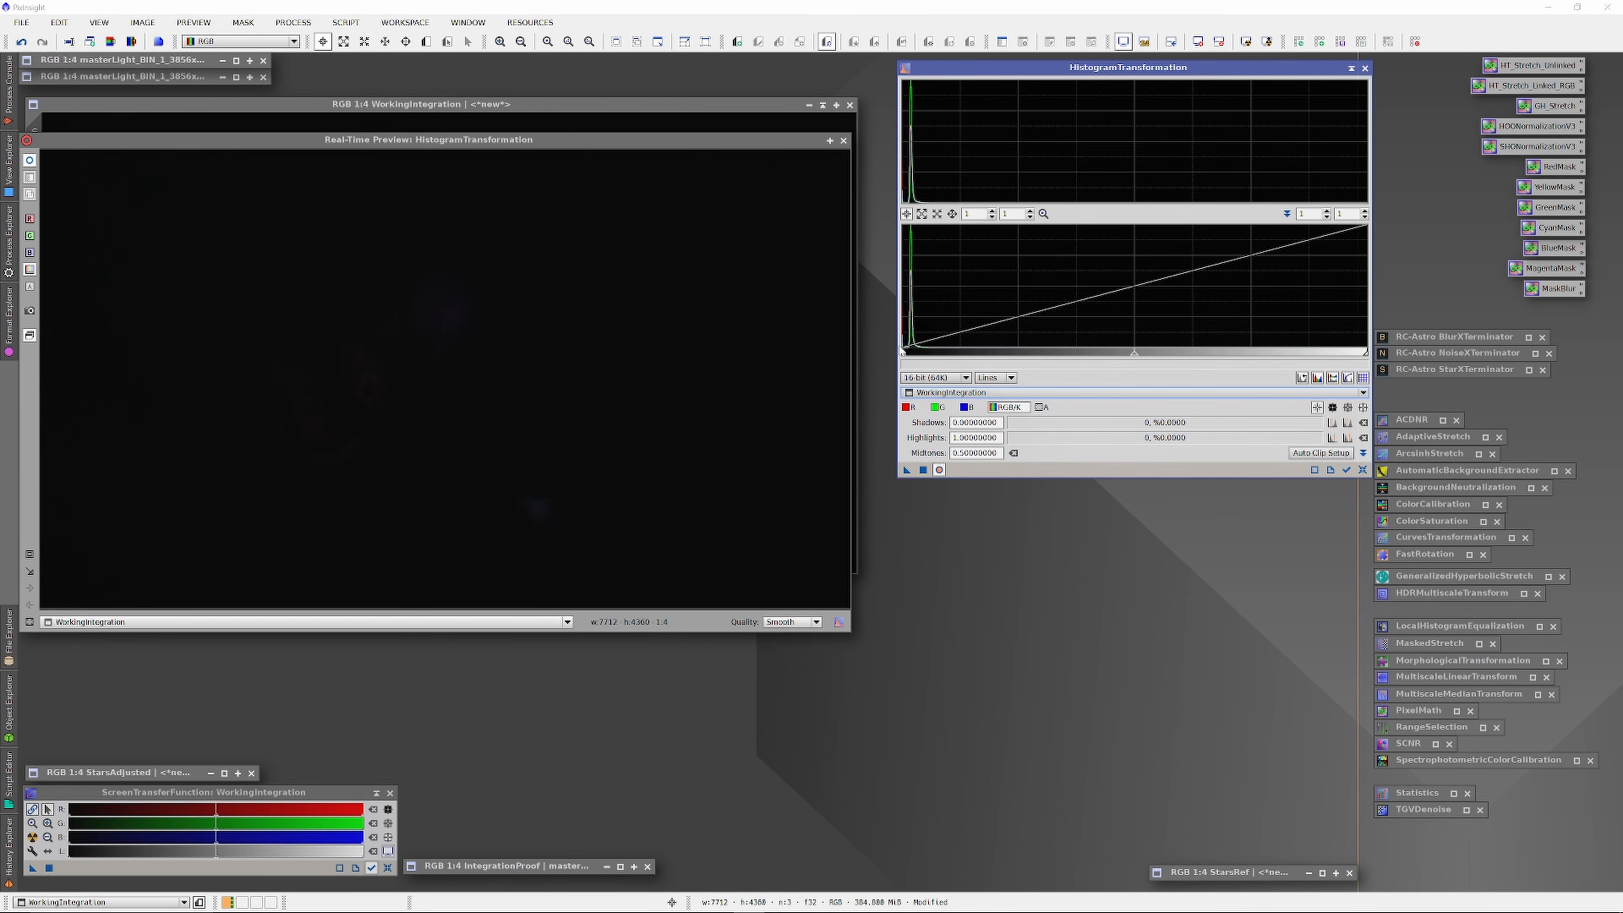
# Step: Raise the shadows clipping and pull midtones to about 0.039, zooming the histogram graph to 100
pyautogui.moveTo(903, 353); pyautogui.dragTo(906, 354)
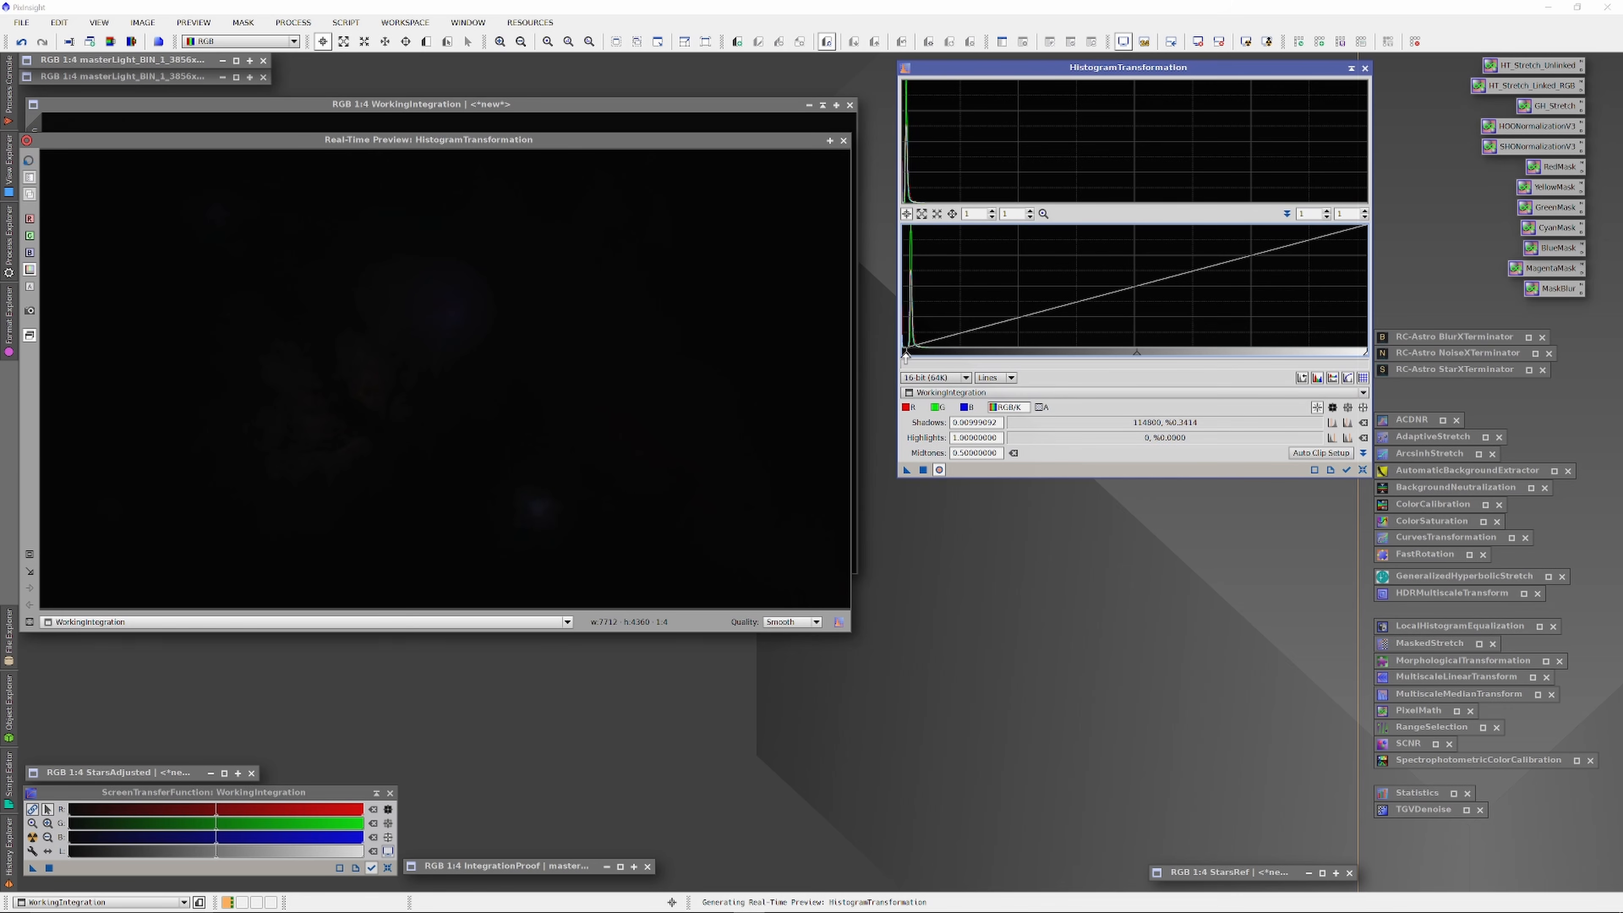
pyautogui.moveTo(1134, 357); pyautogui.dragTo(928, 356)
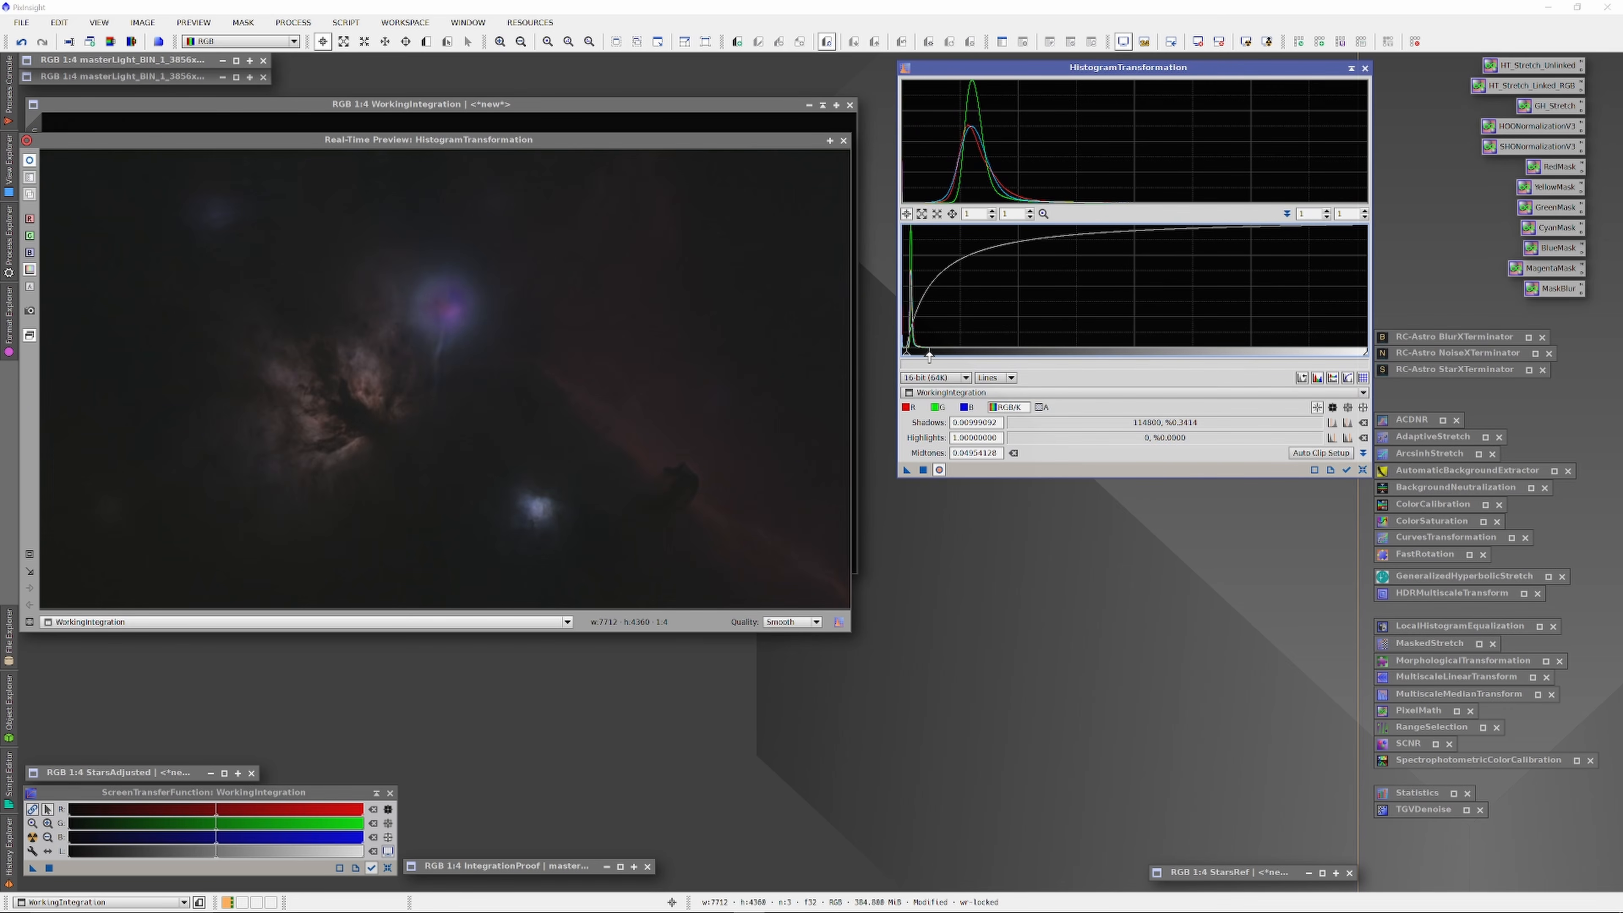
pyautogui.scroll(5, 1029, 348)
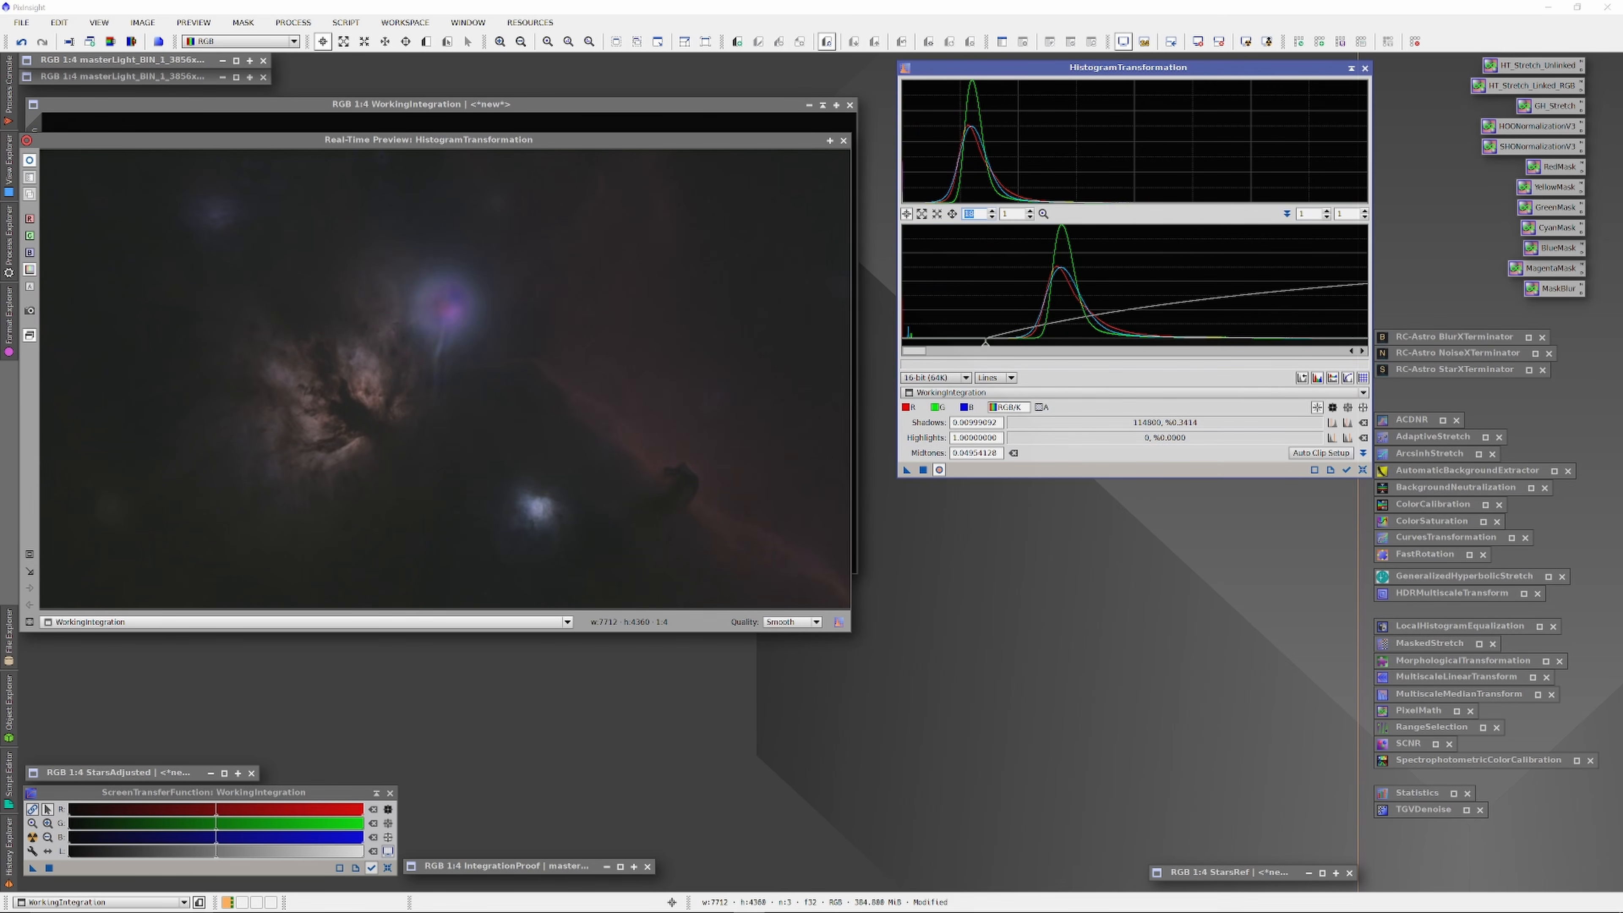
pyautogui.moveTo(1011, 348); pyautogui.dragTo(1041, 349)
pyautogui.moveTo(914, 350); pyautogui.dragTo(927, 351)
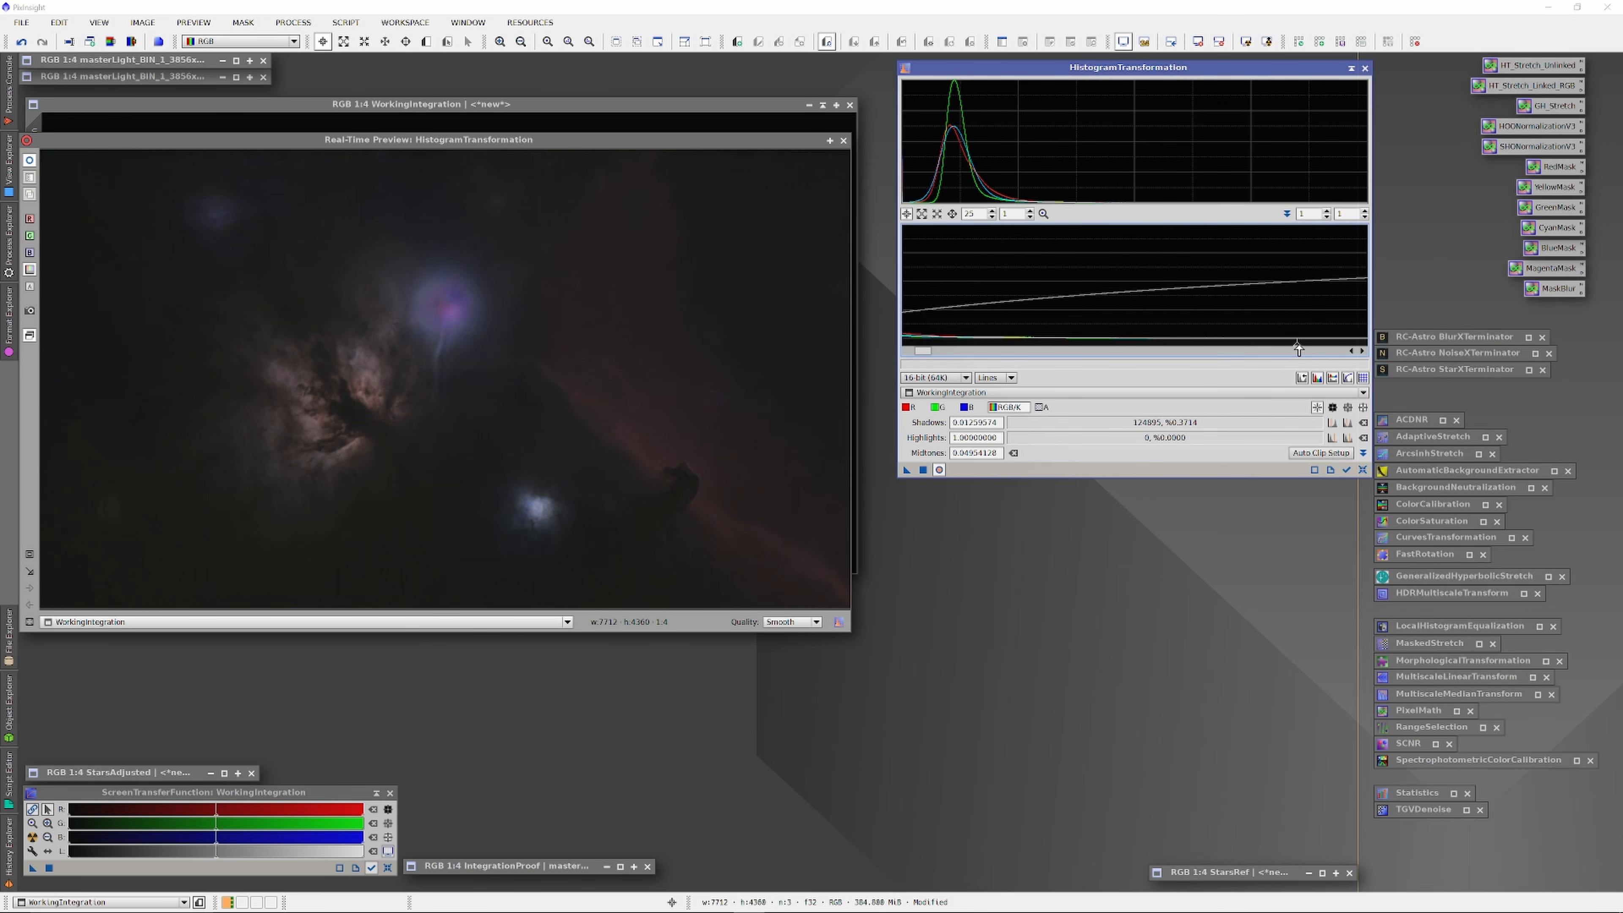
pyautogui.moveTo(1297, 346); pyautogui.dragTo(1208, 345)
pyautogui.moveTo(981, 214); pyautogui.dragTo(931, 217)
pyautogui.write('100')
pyautogui.press('Return')
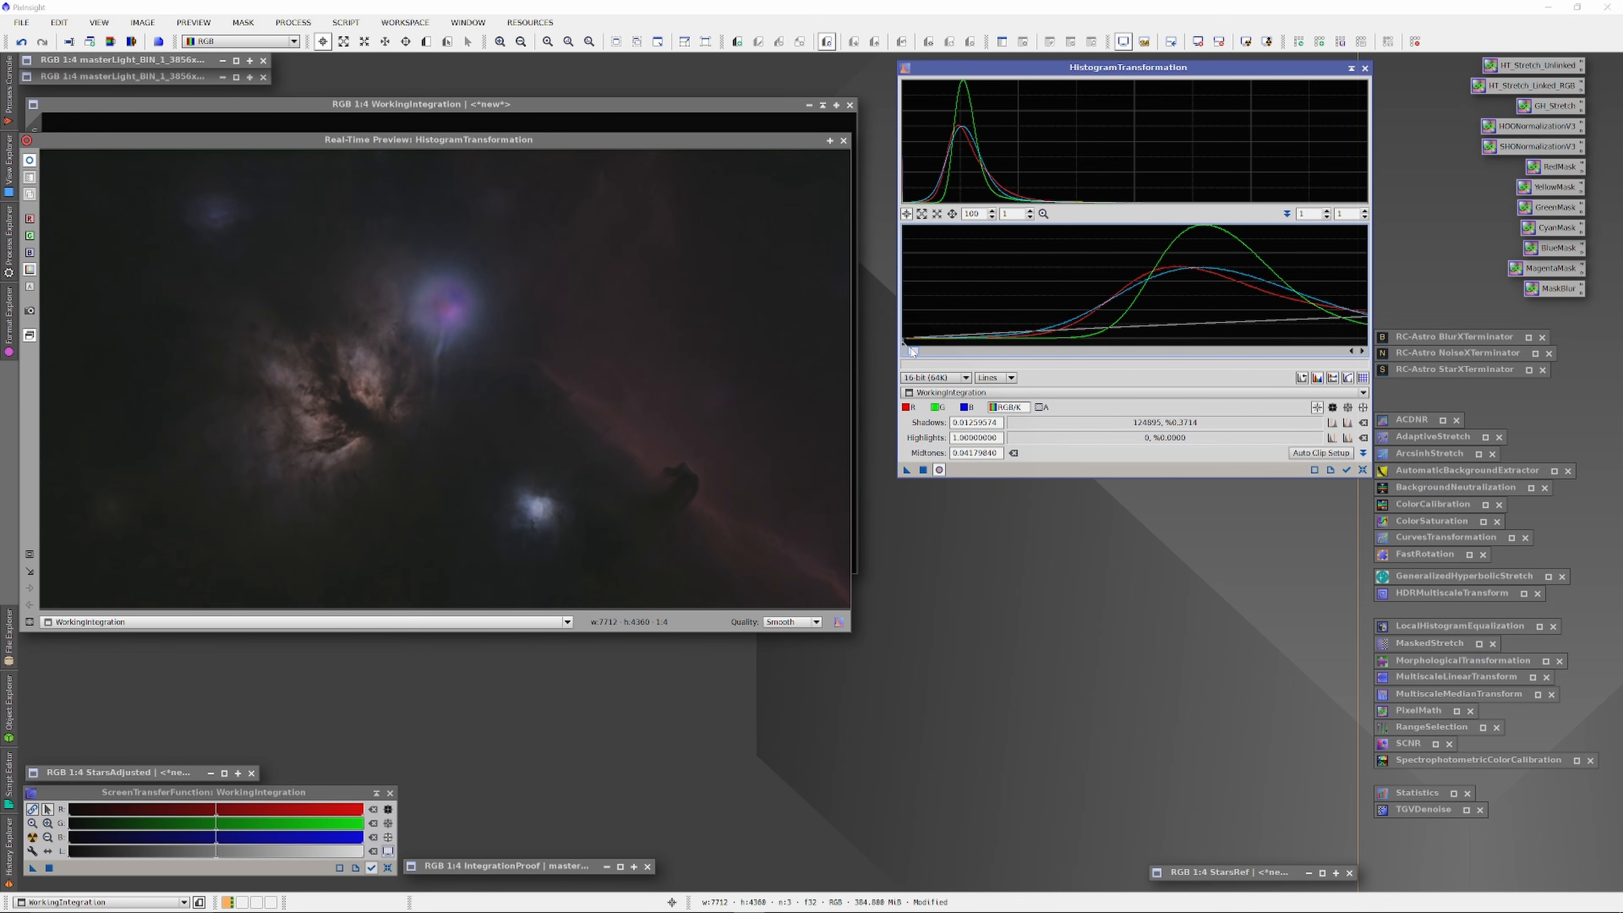
pyautogui.moveTo(911, 349); pyautogui.dragTo(952, 346)
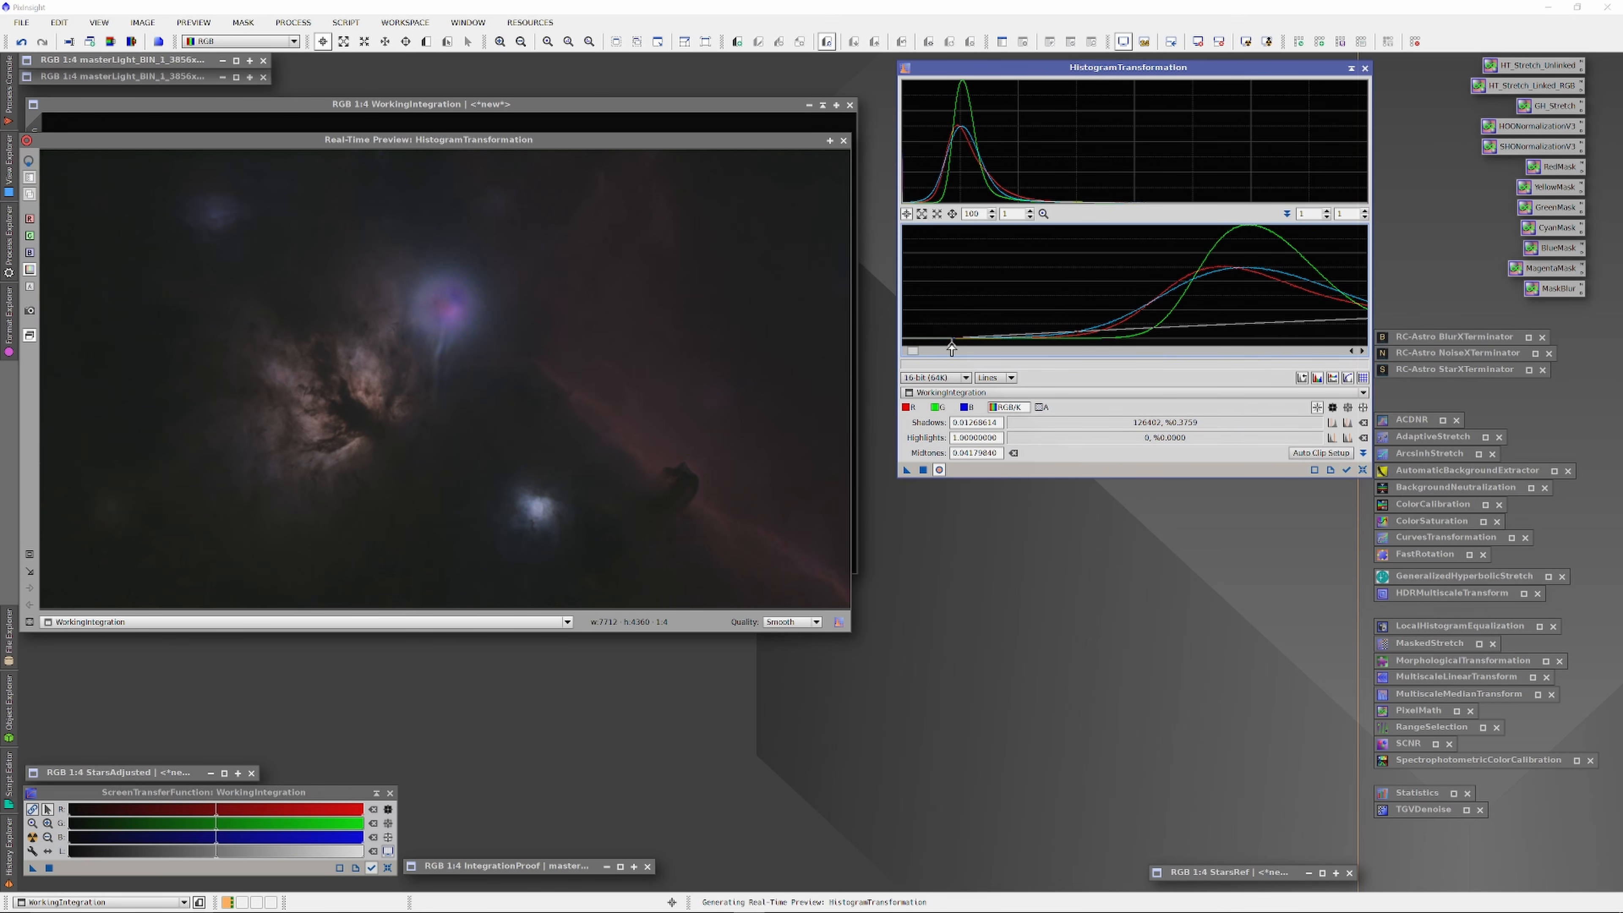
pyautogui.click(923, 352)
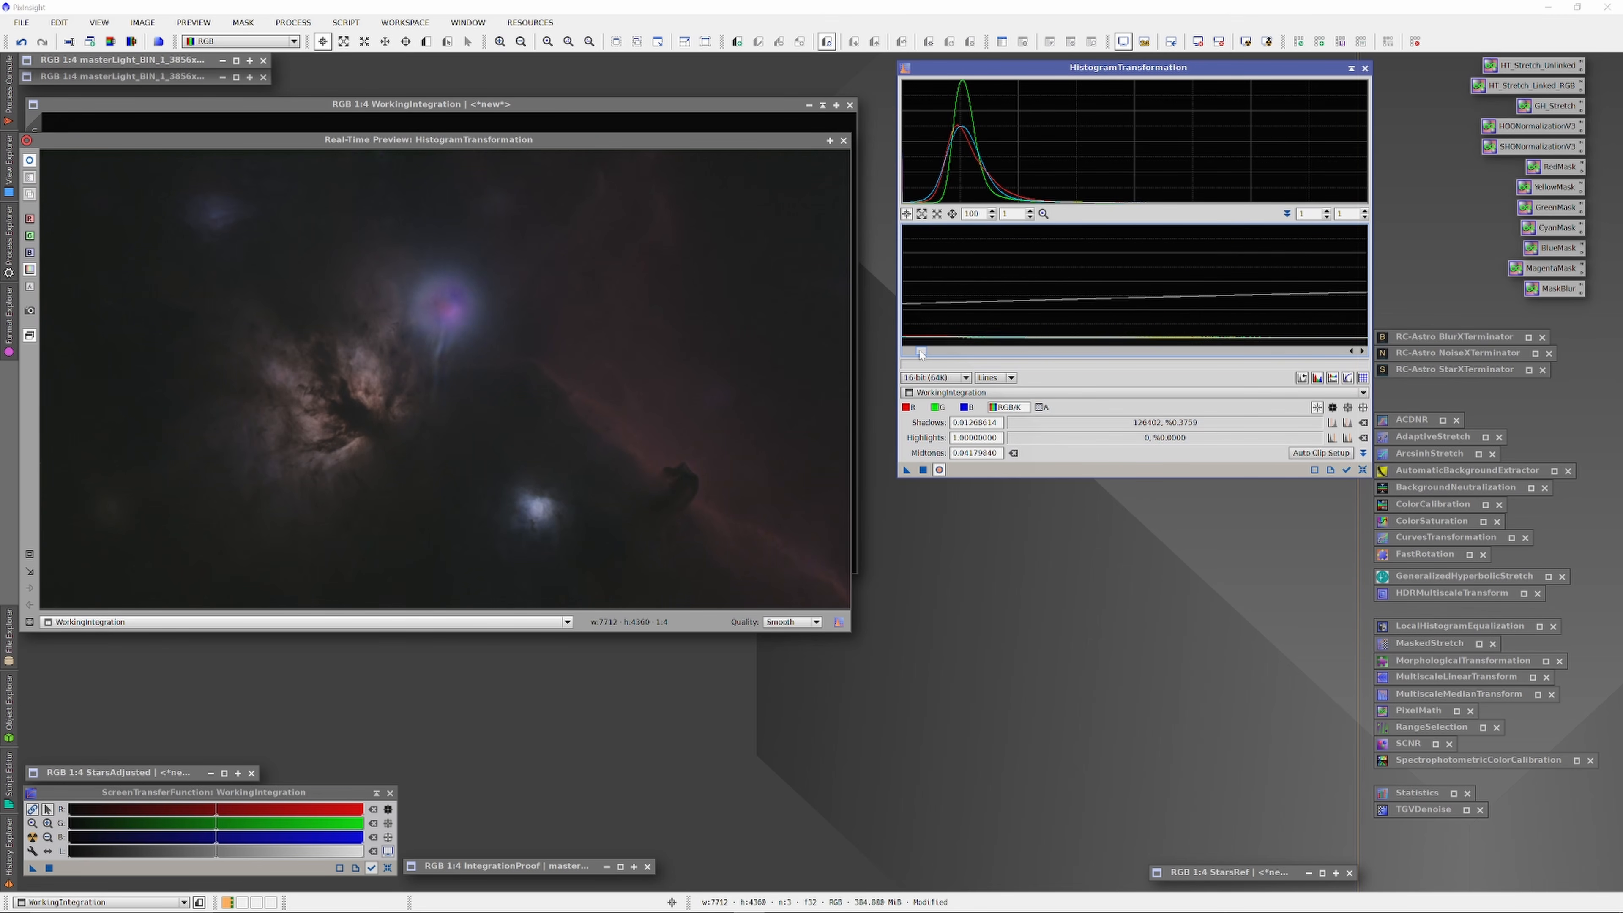
# Step: Rename the stretched image WorkingIntegrationHxProof
pyautogui.rightClick(485, 189)
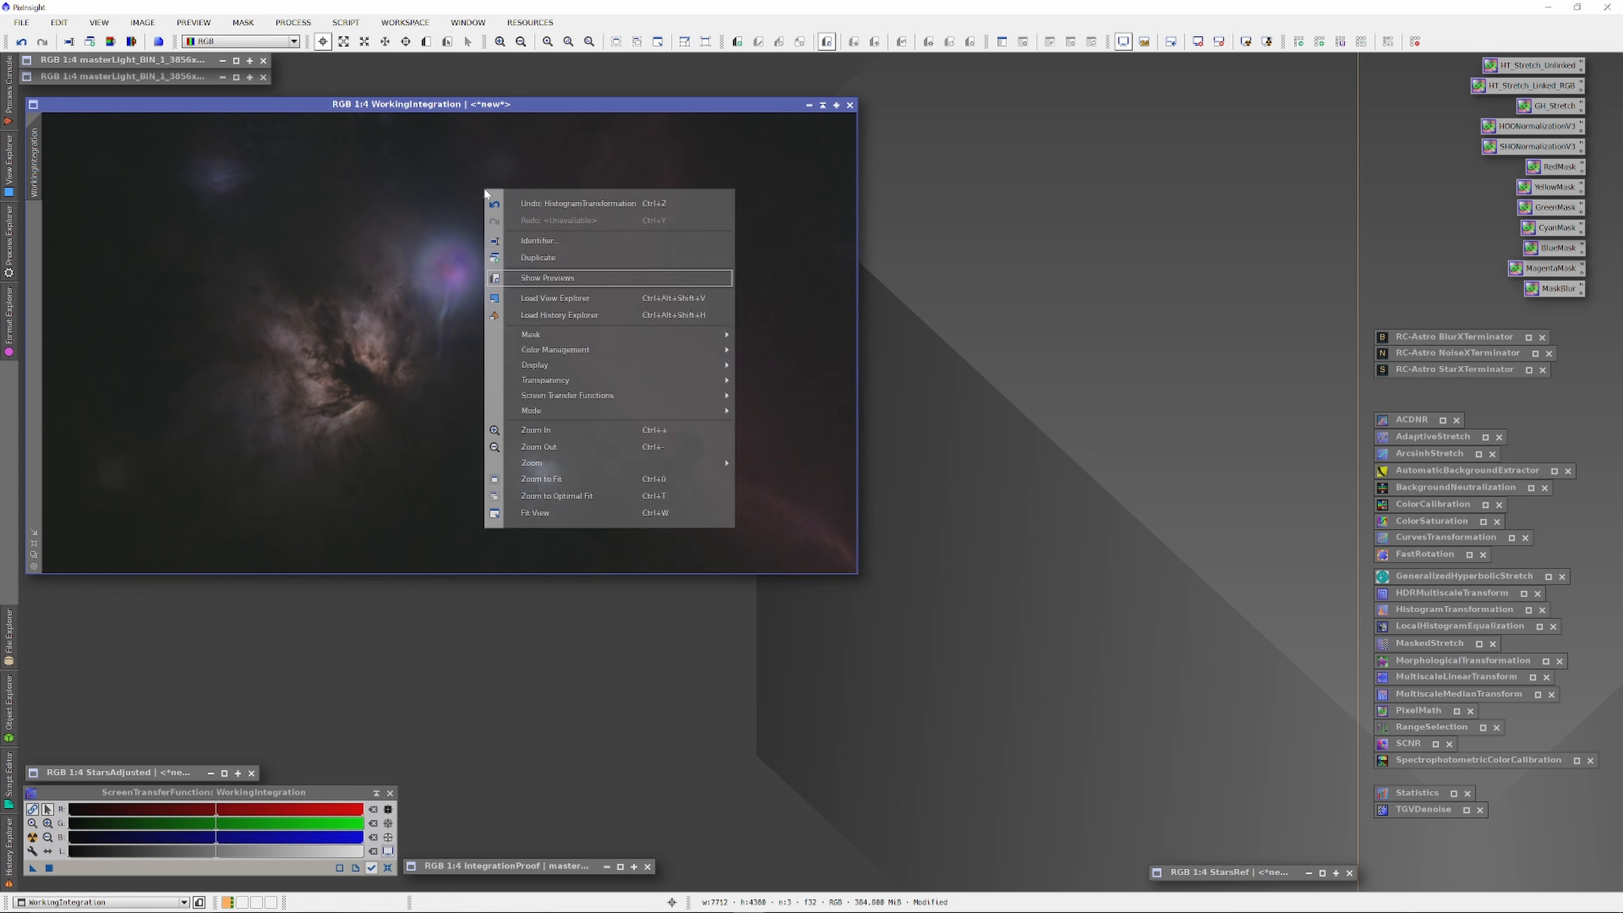
pyautogui.click(533, 242)
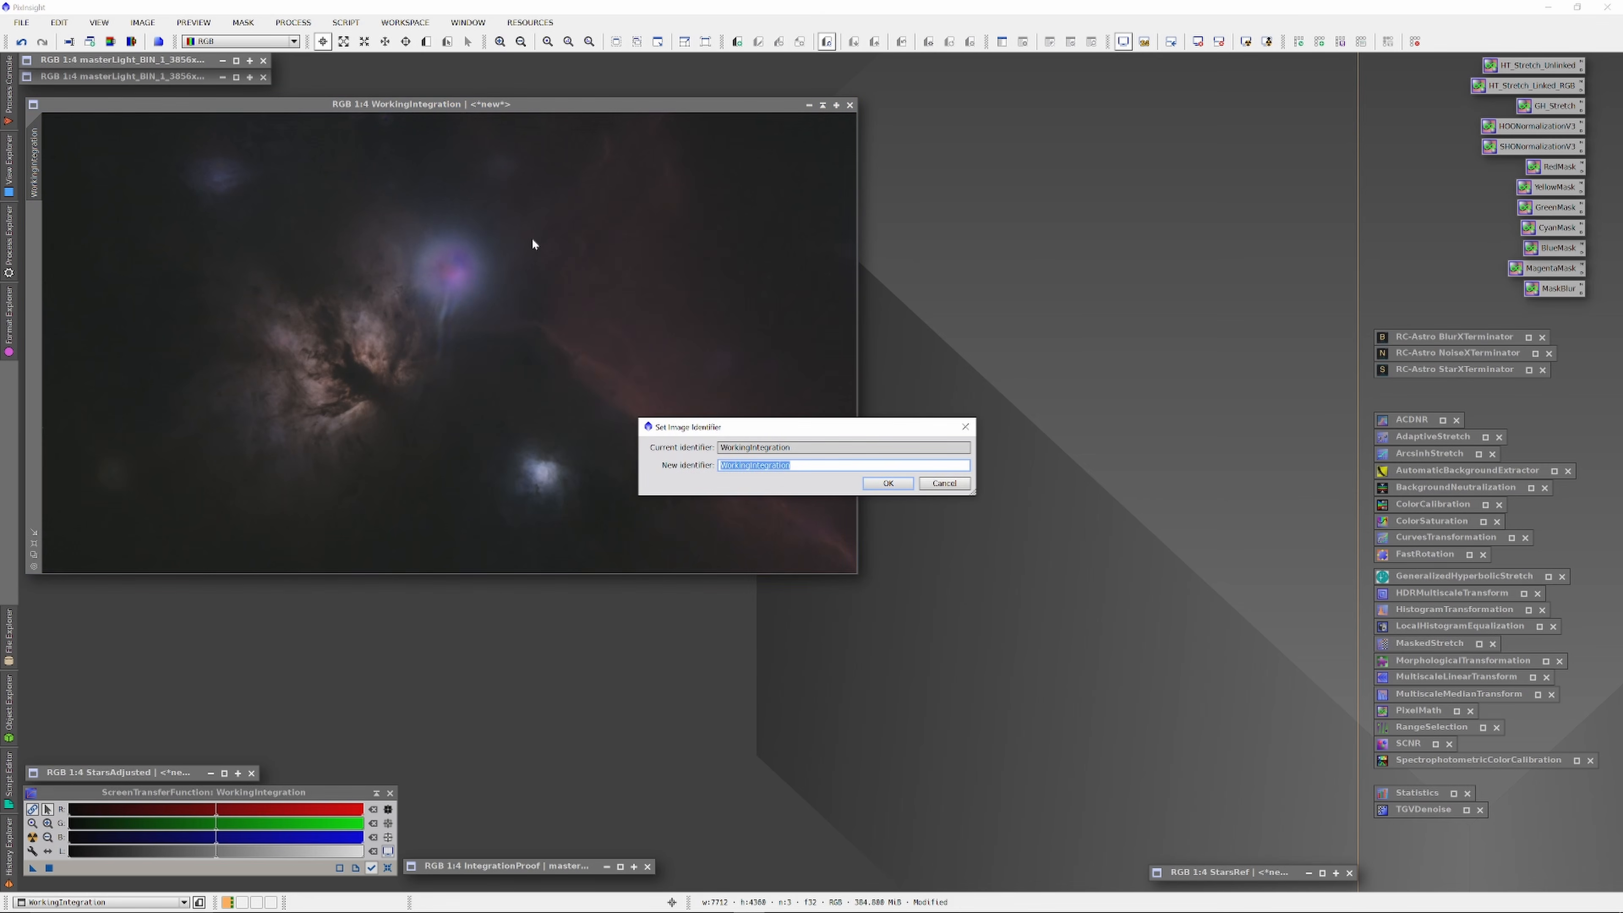
pyautogui.press('End')
pyautogui.press('Return')
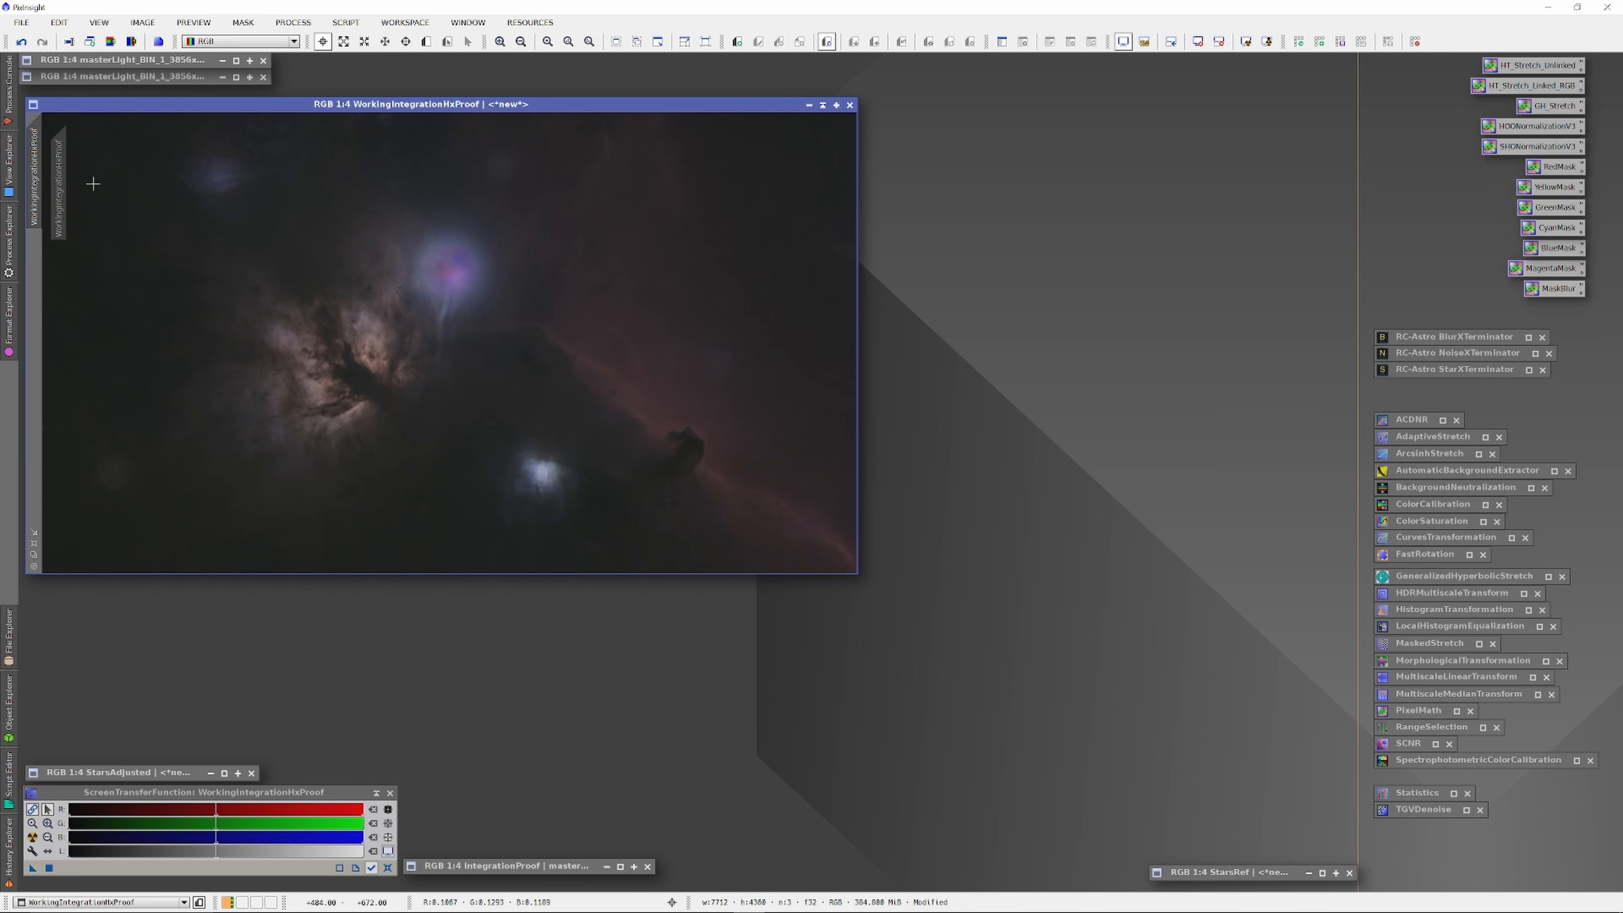
# Step: Duplicate the working image and park the collapsed original at the bottom
pyautogui.hotkey('shift', 'd')
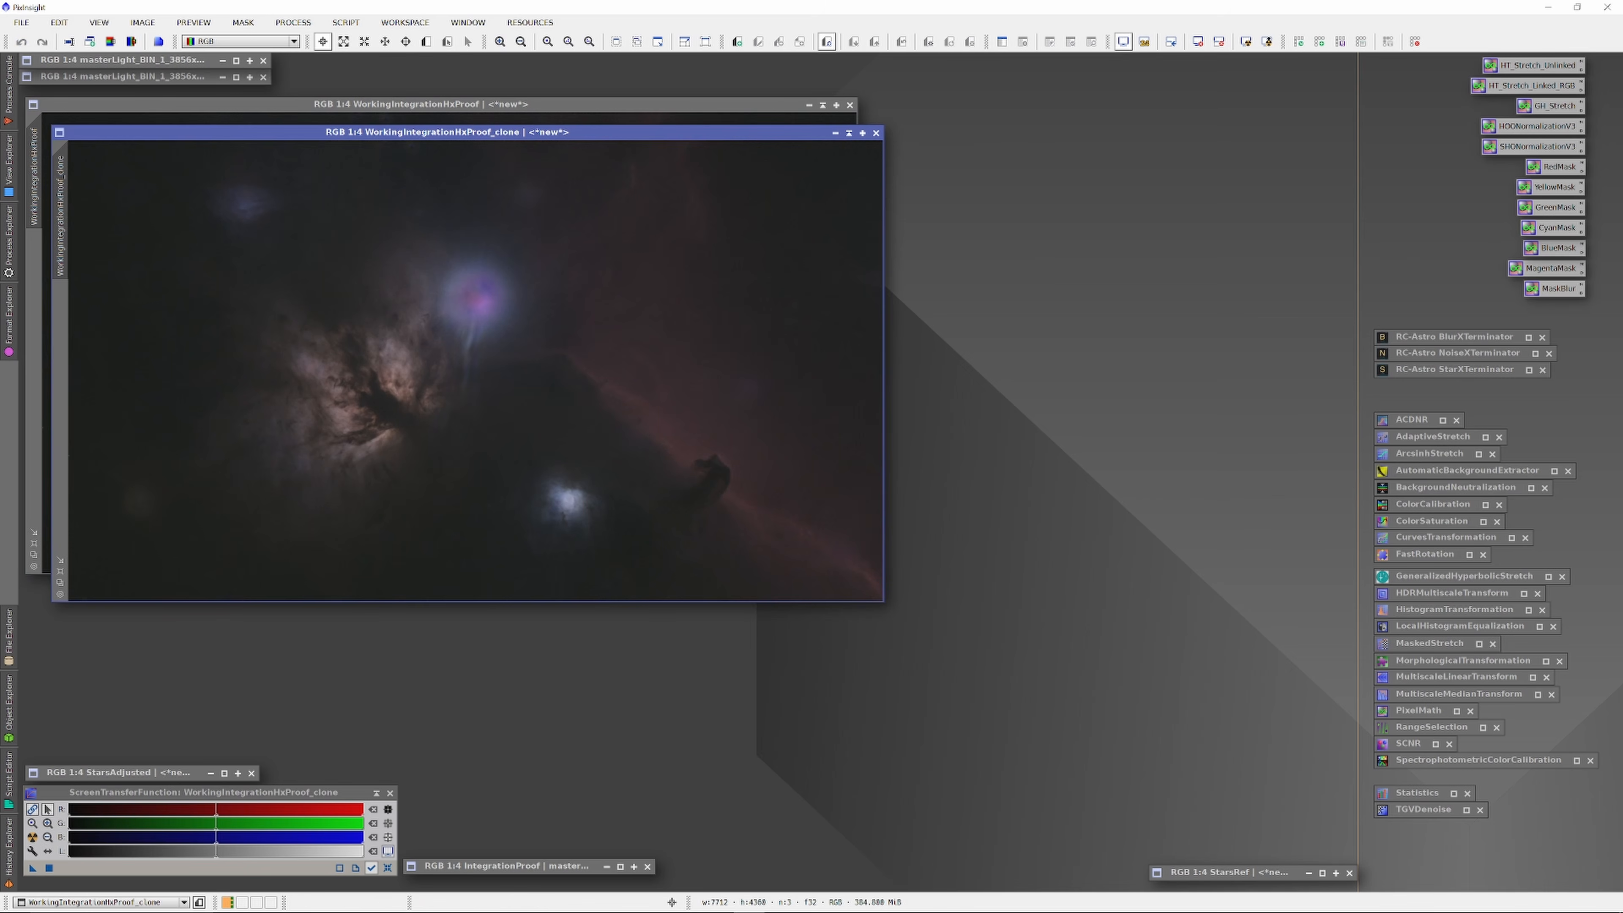
pyautogui.click(823, 105)
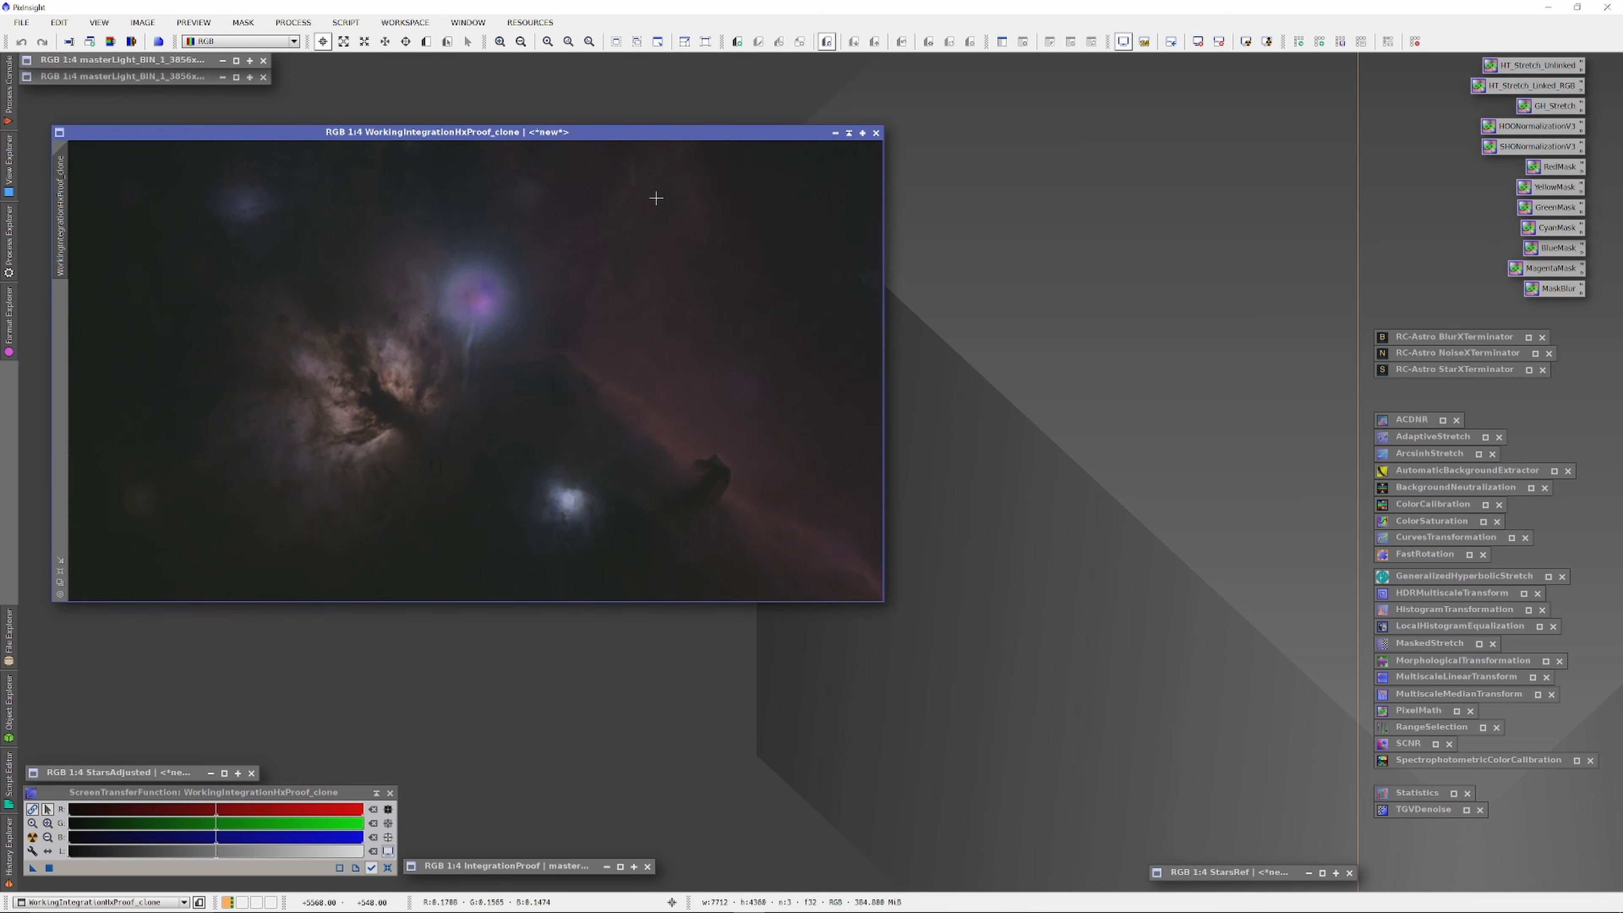
pyautogui.moveTo(594, 133)
pyautogui.mouseDown()
pyautogui.moveTo(1188, 183)
pyautogui.moveTo(1224, 167)
pyautogui.mouseUp()
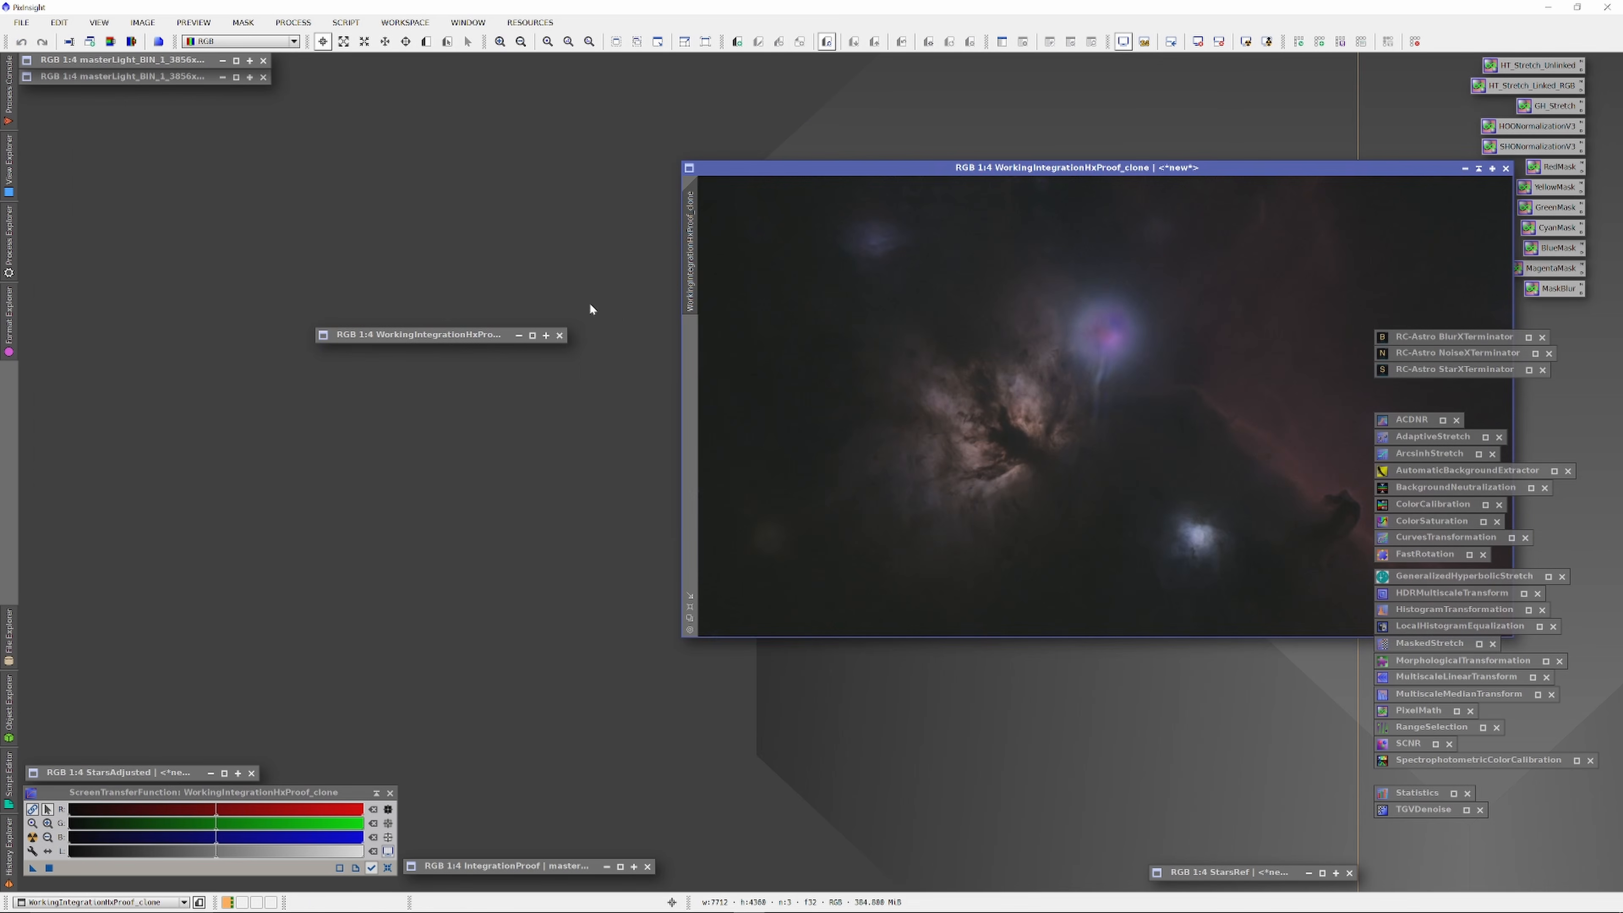
pyautogui.moveTo(452, 337)
pyautogui.mouseDown()
pyautogui.moveTo(453, 412)
pyautogui.moveTo(571, 820)
pyautogui.moveTo(543, 851)
pyautogui.mouseUp()
pyautogui.moveTo(1252, 168); pyautogui.dragTo(597, 100)
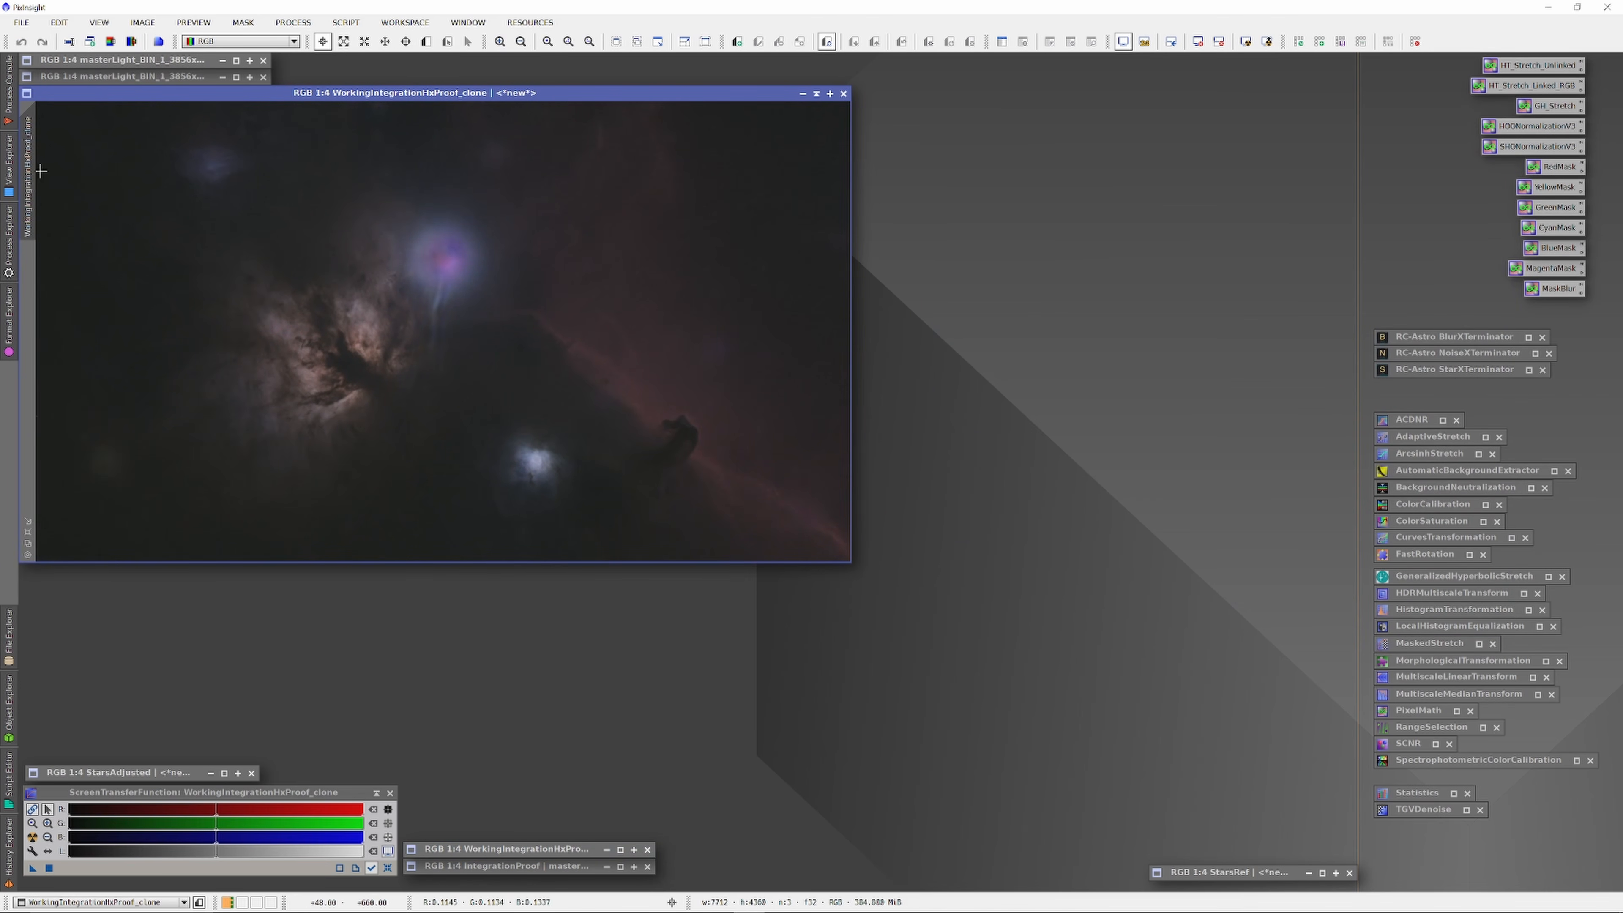
# Step: Make a new copy of the clone and rename it Horsehead
pyautogui.moveTo(33, 169); pyautogui.dragTo(262, 237)
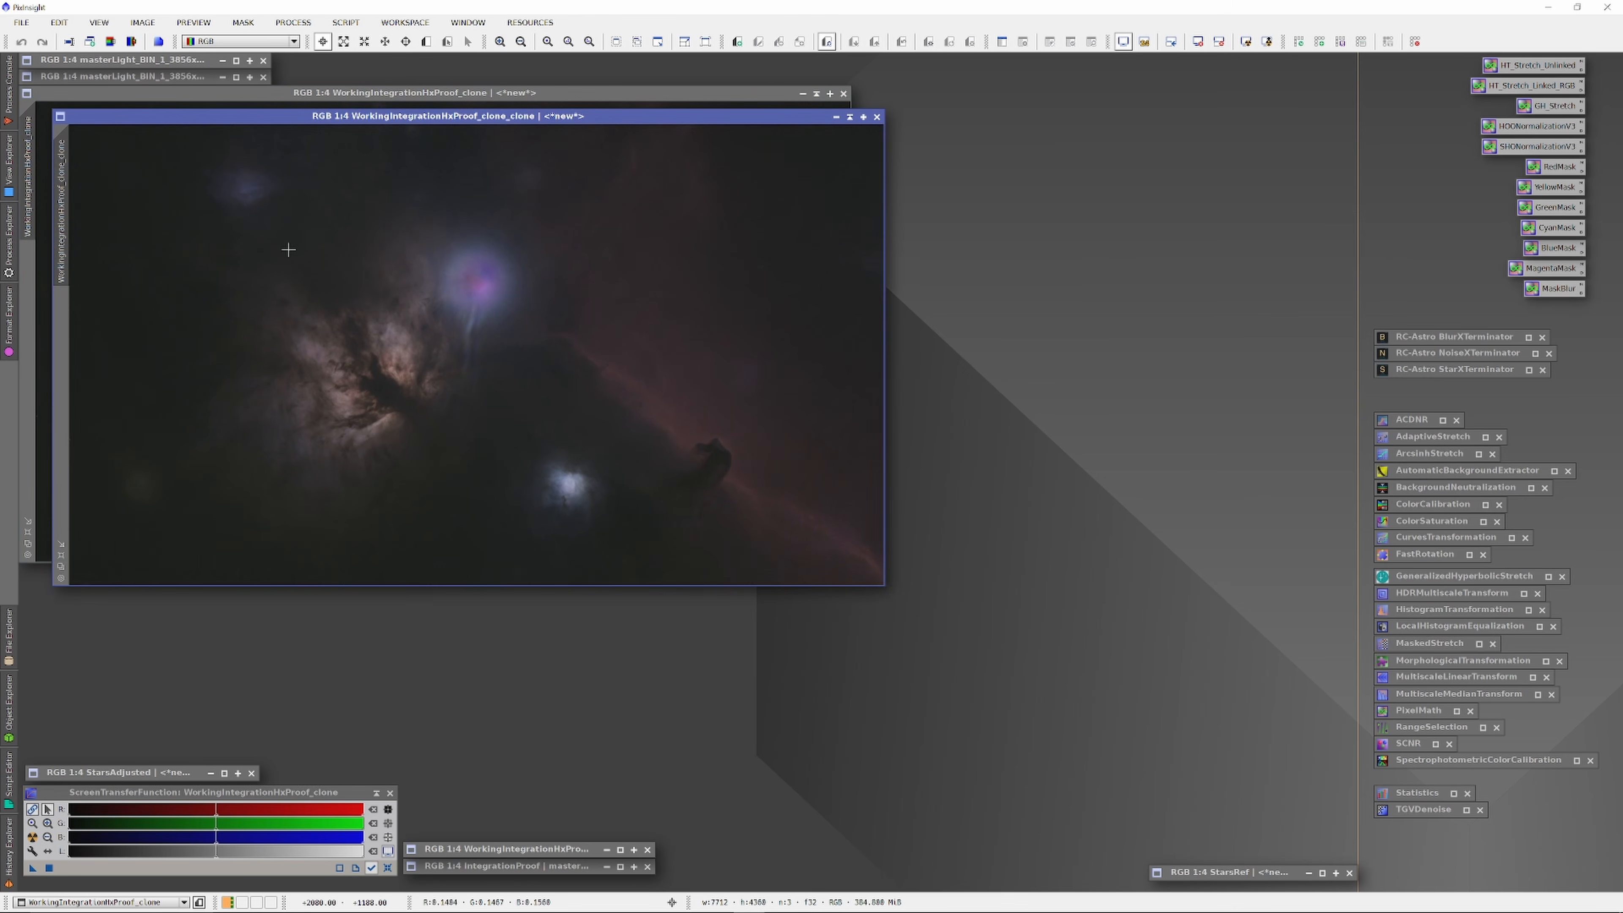
pyautogui.rightClick(876, 582)
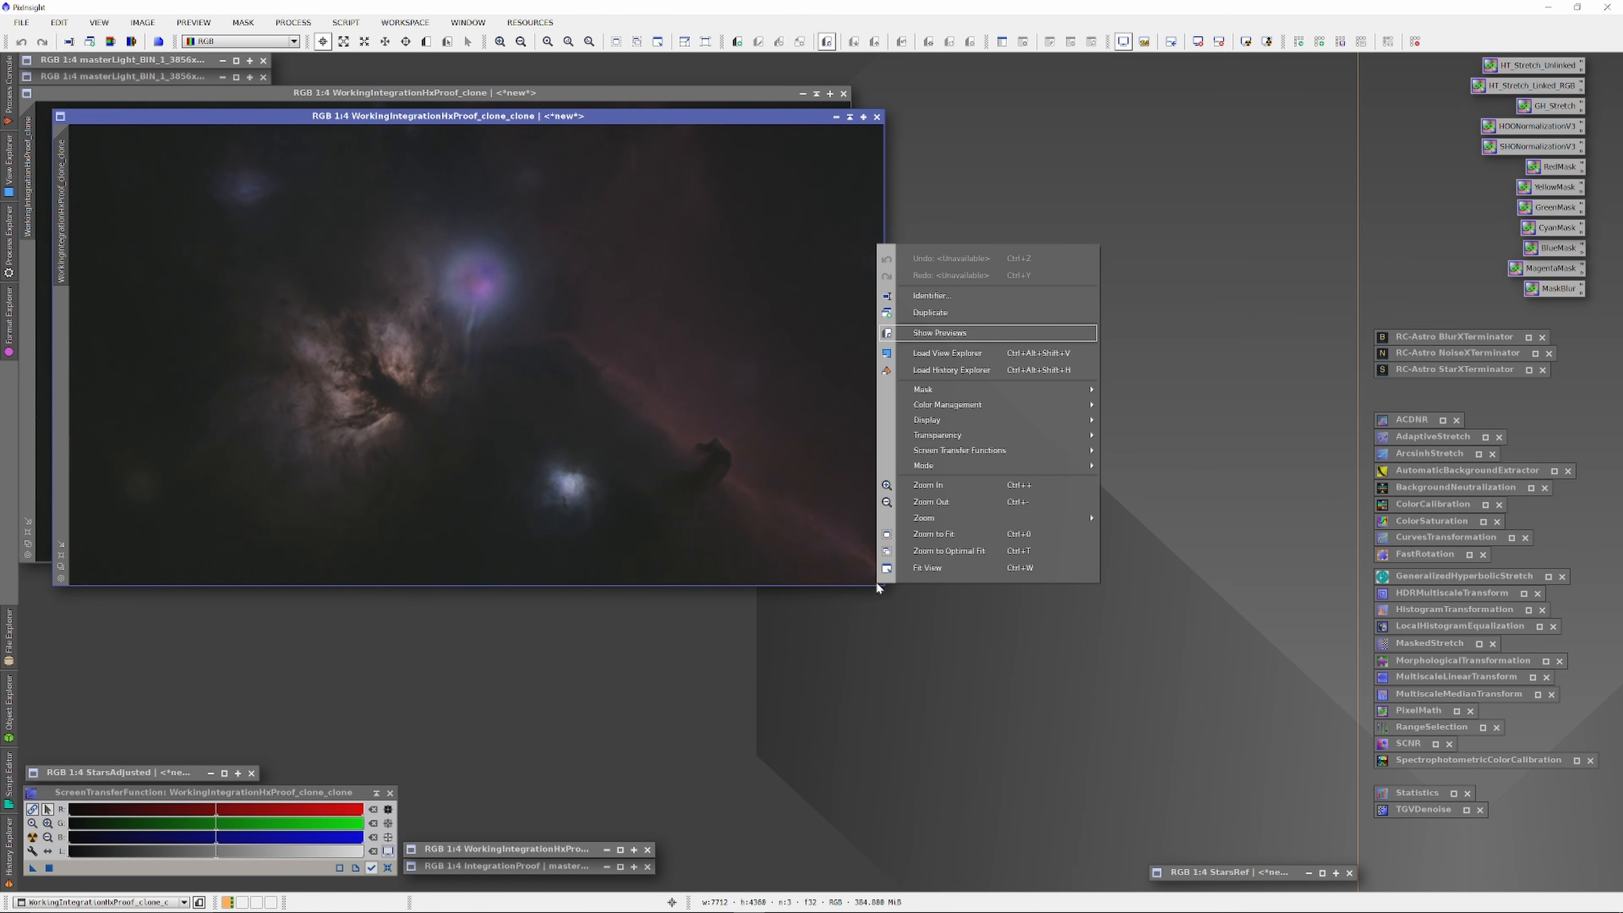
pyautogui.click(965, 291)
pyautogui.write('Horsehead')
pyautogui.press('Return')
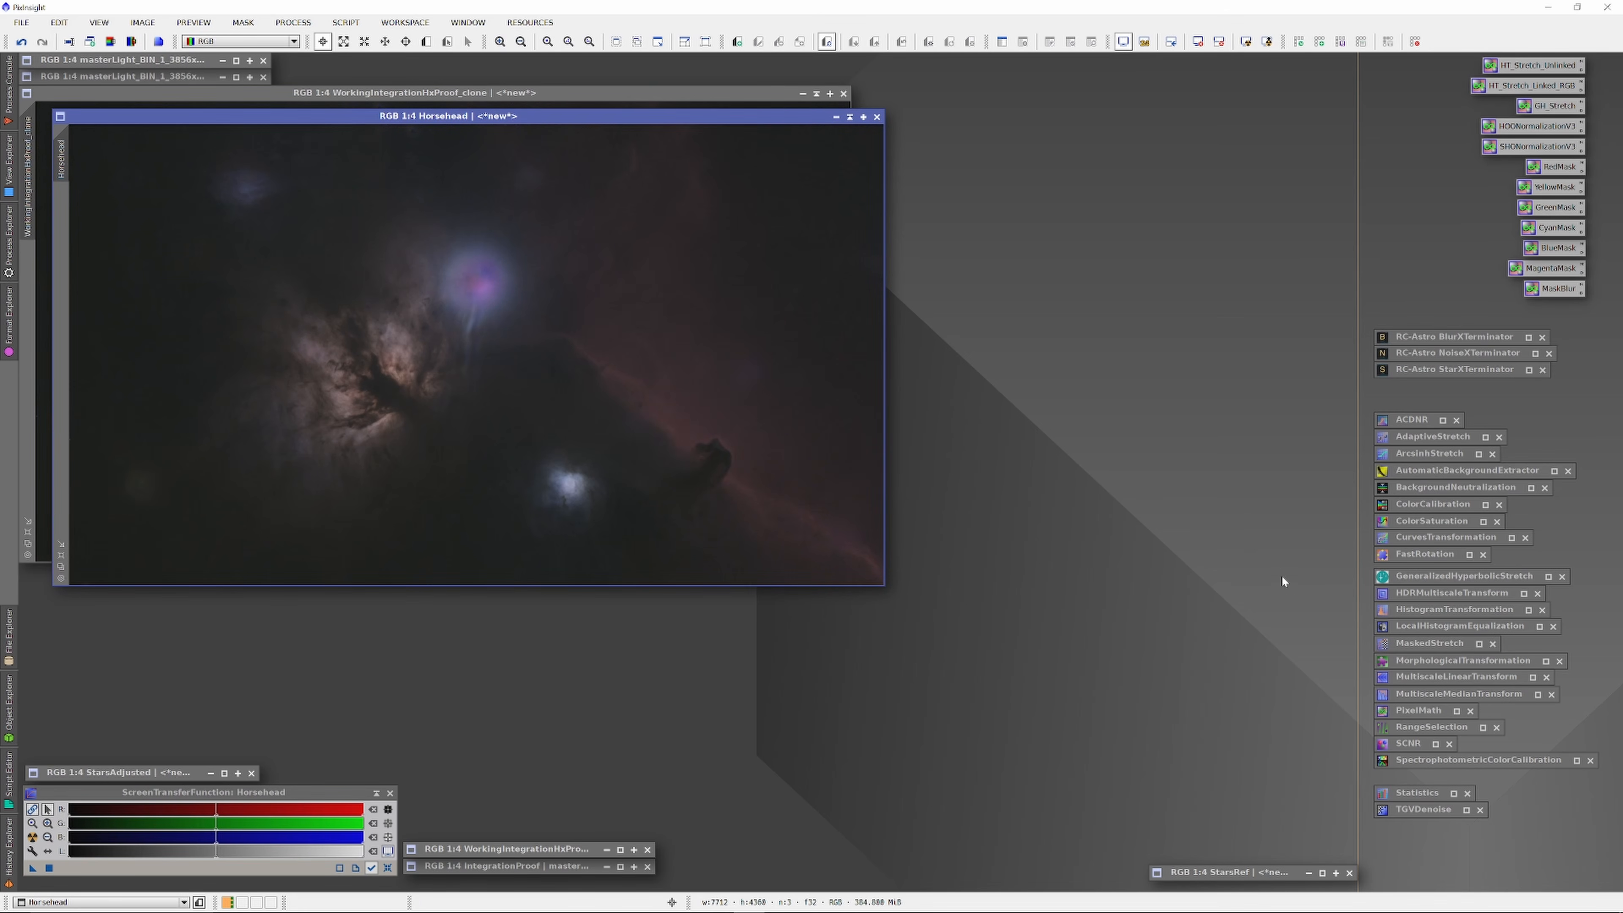
# Step: Shape the lightness curve for the Horsehead image with a live preview
pyautogui.doubleClick(1410, 537)
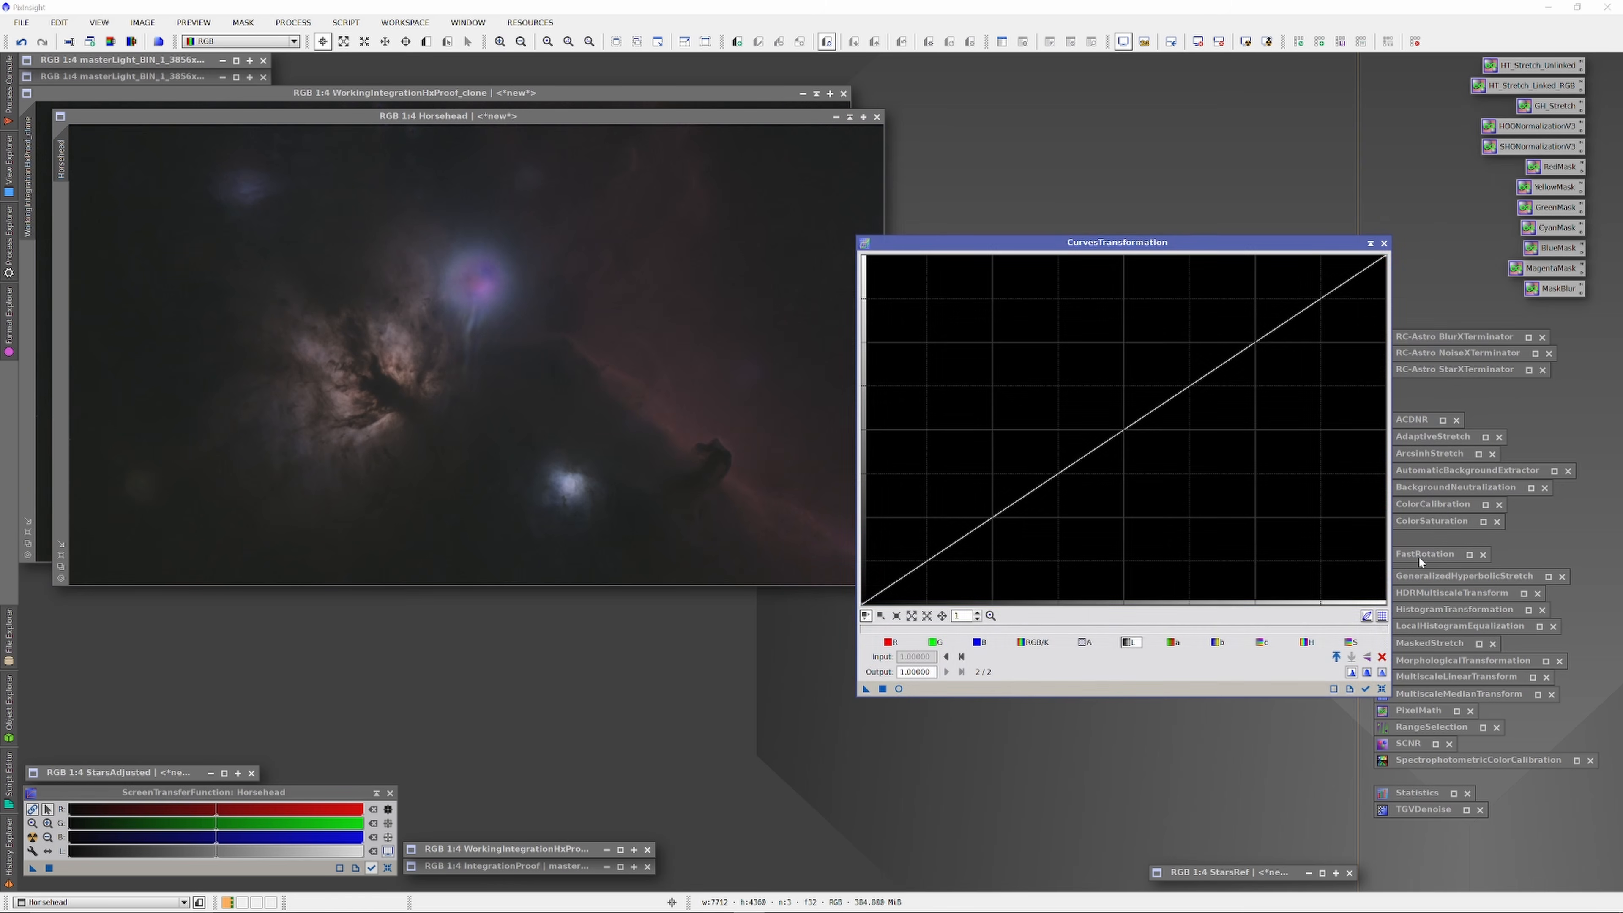
pyautogui.moveTo(726, 120); pyautogui.dragTo(699, 139)
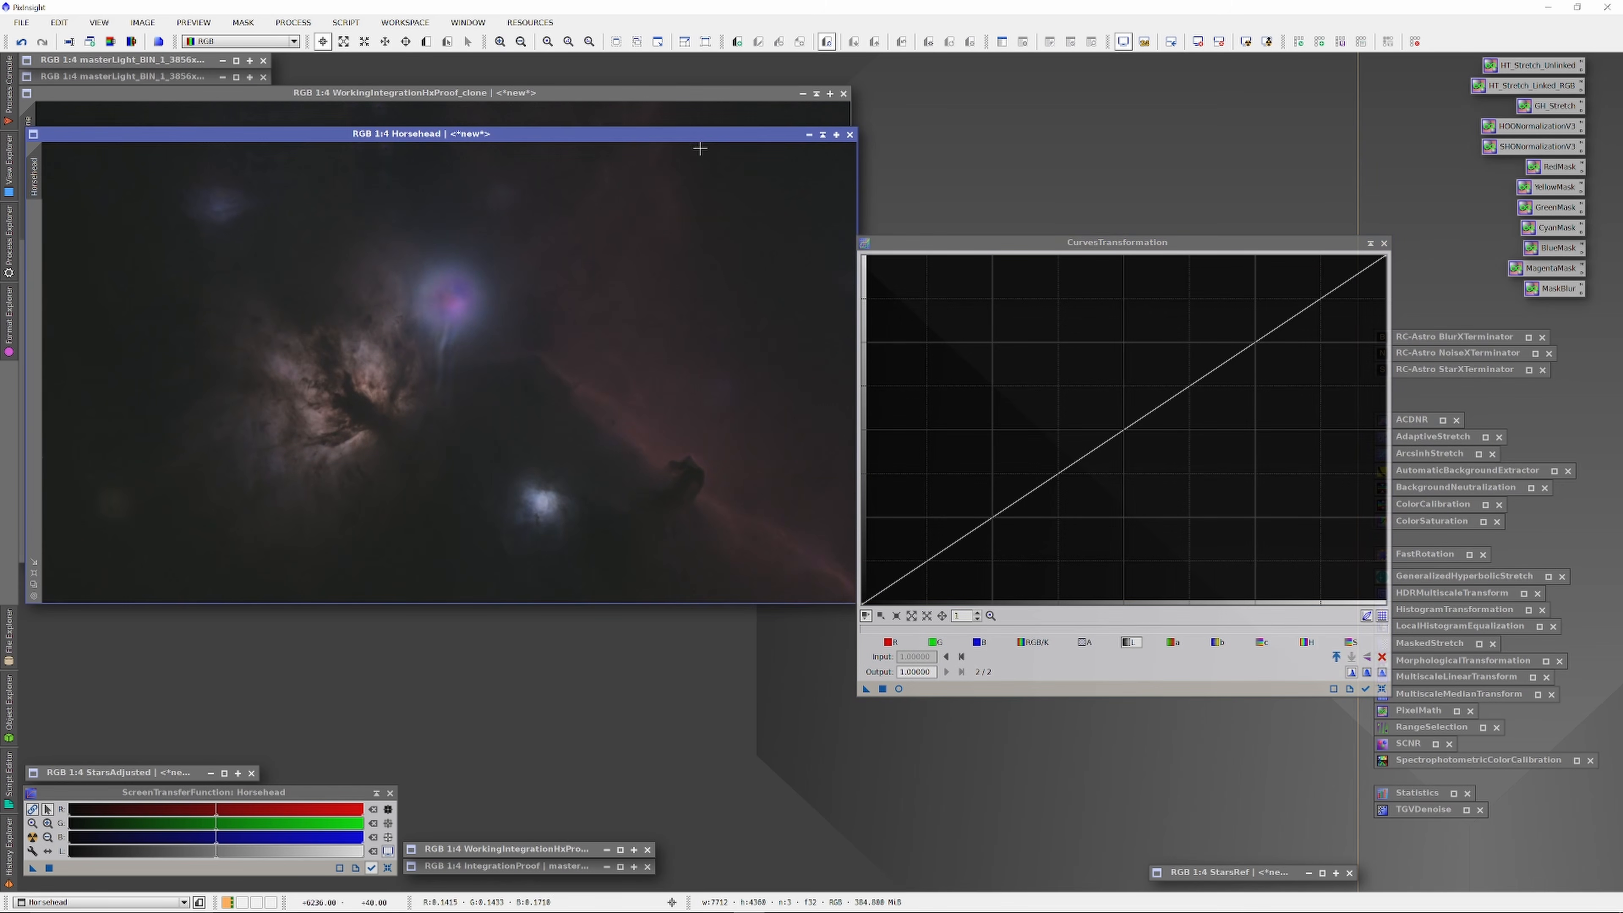
pyautogui.click(899, 689)
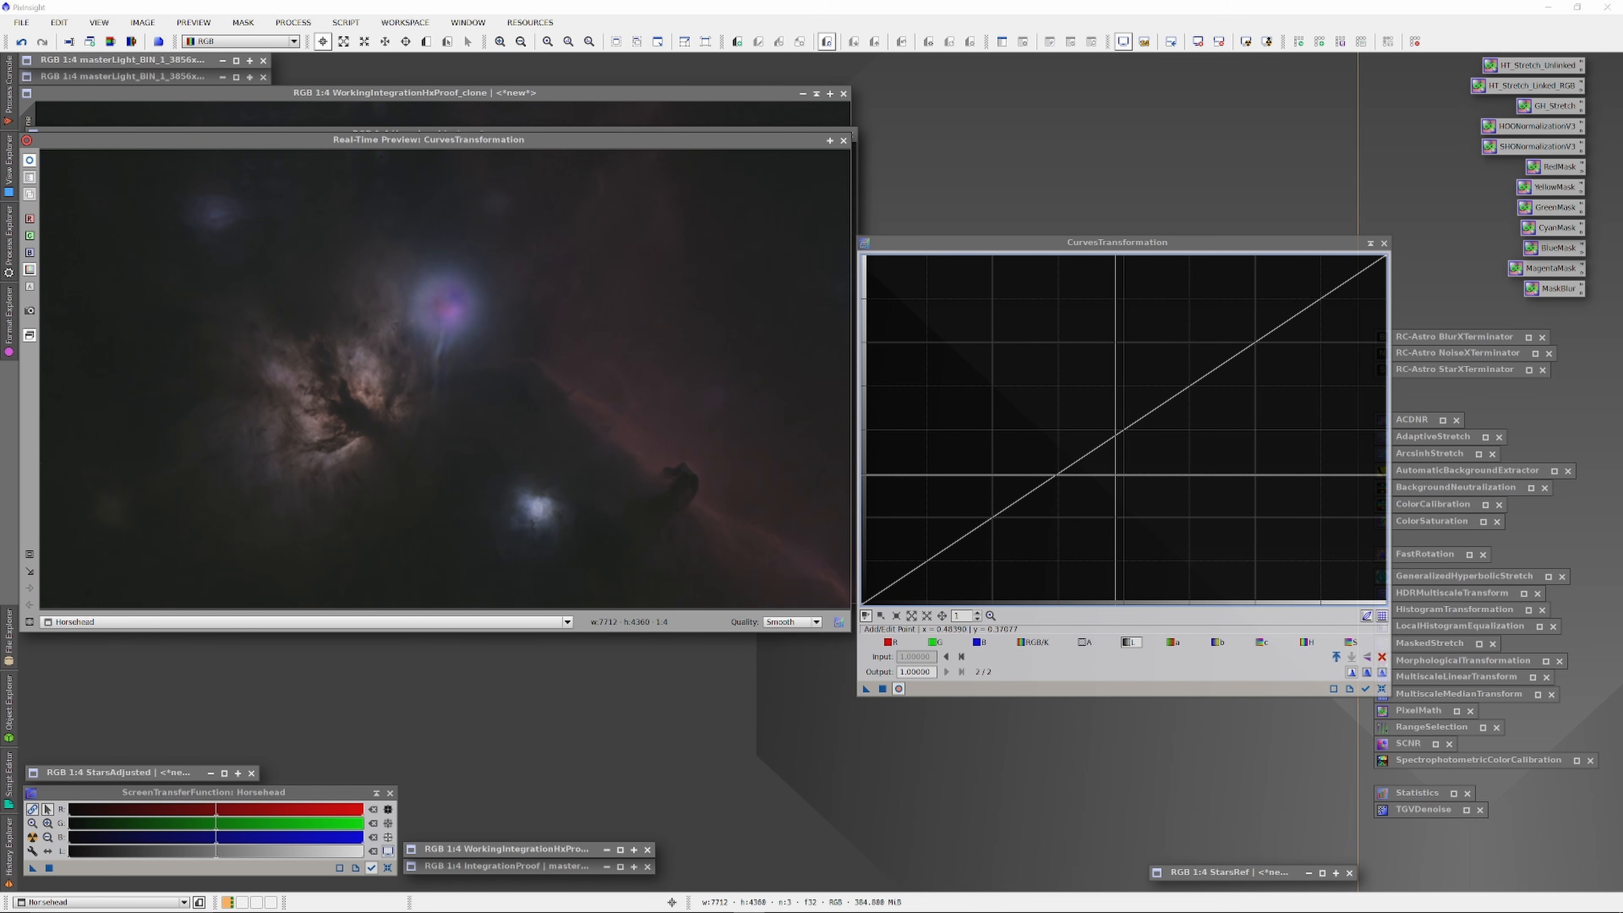
pyautogui.click(1307, 642)
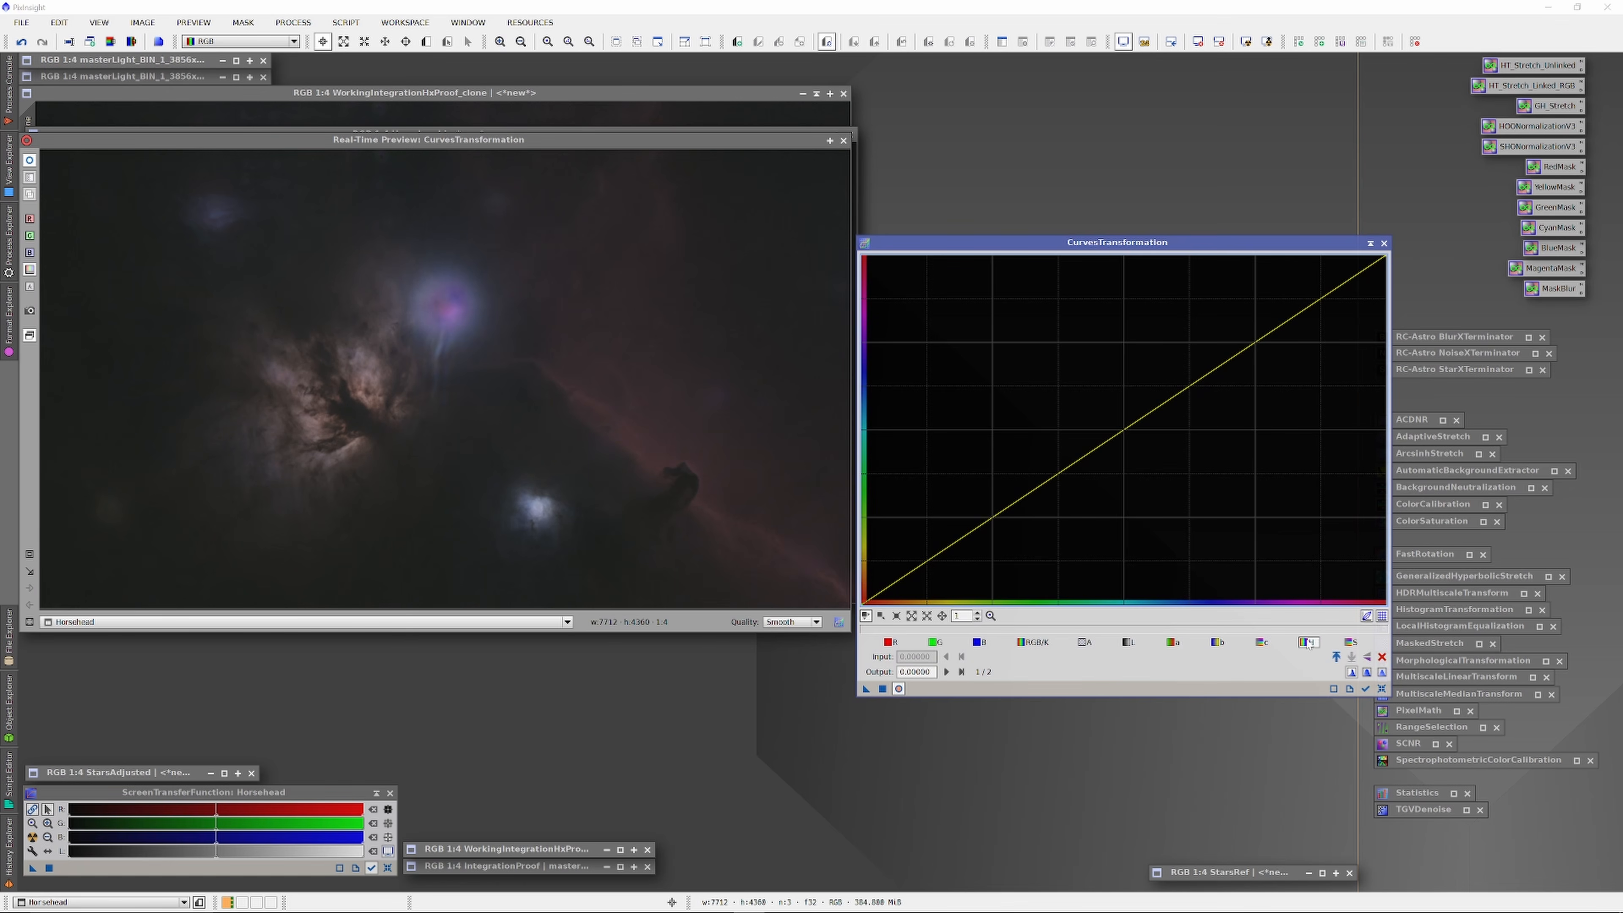
pyautogui.click(1128, 642)
pyautogui.click(1237, 326)
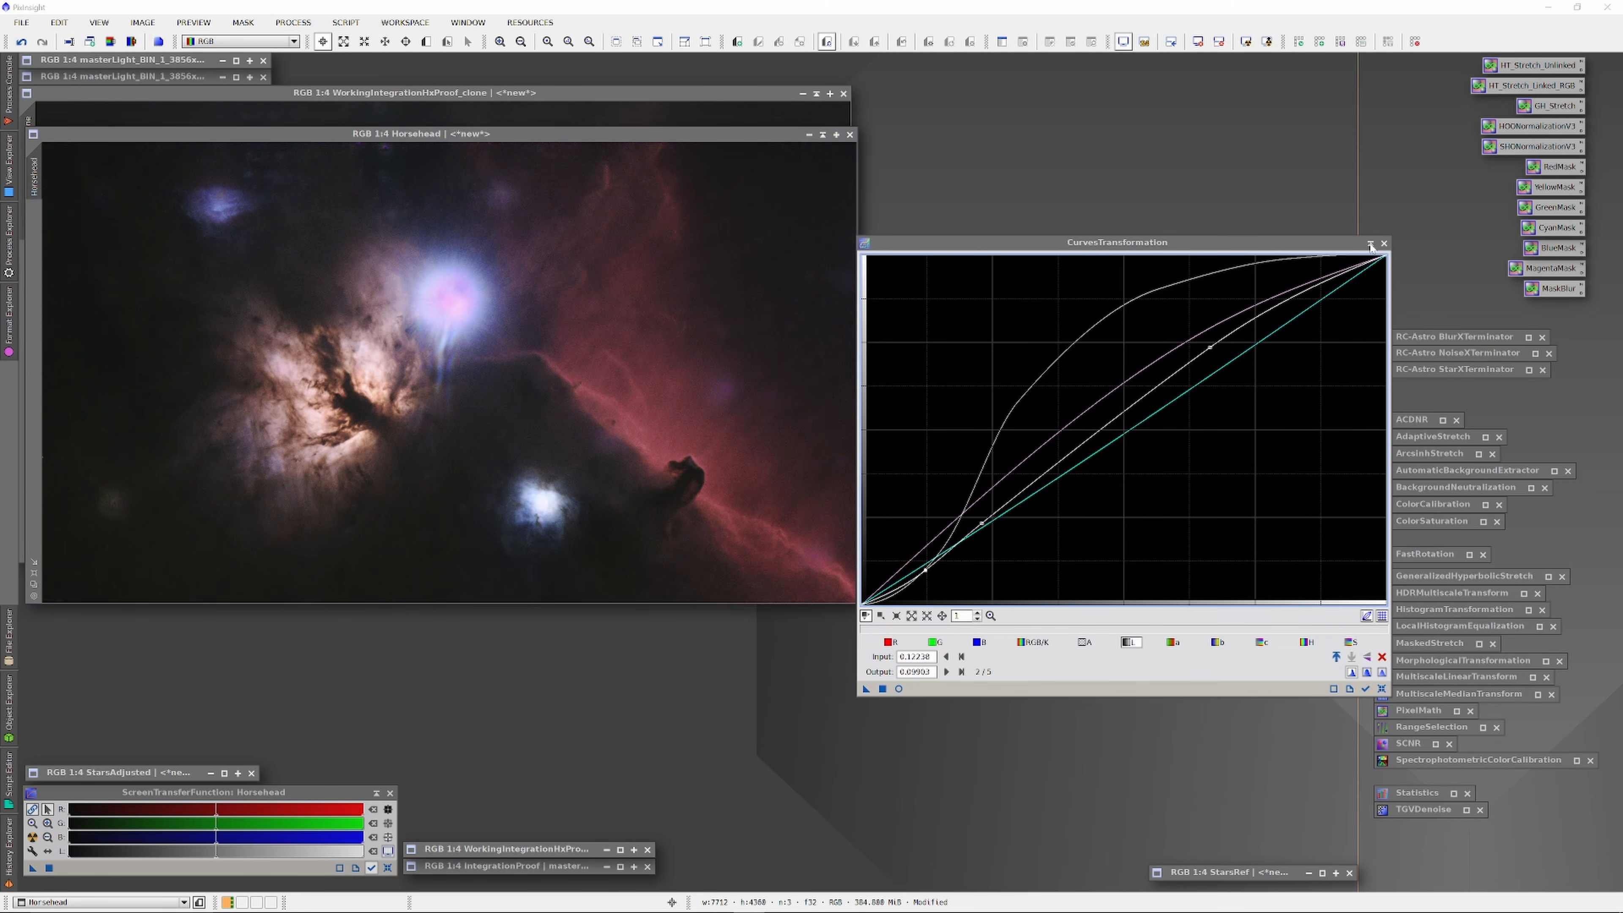
# Step: Set Curves aside and bring up the NoiseXTerminator and BlurXTerminator settings
pyautogui.click(1369, 244)
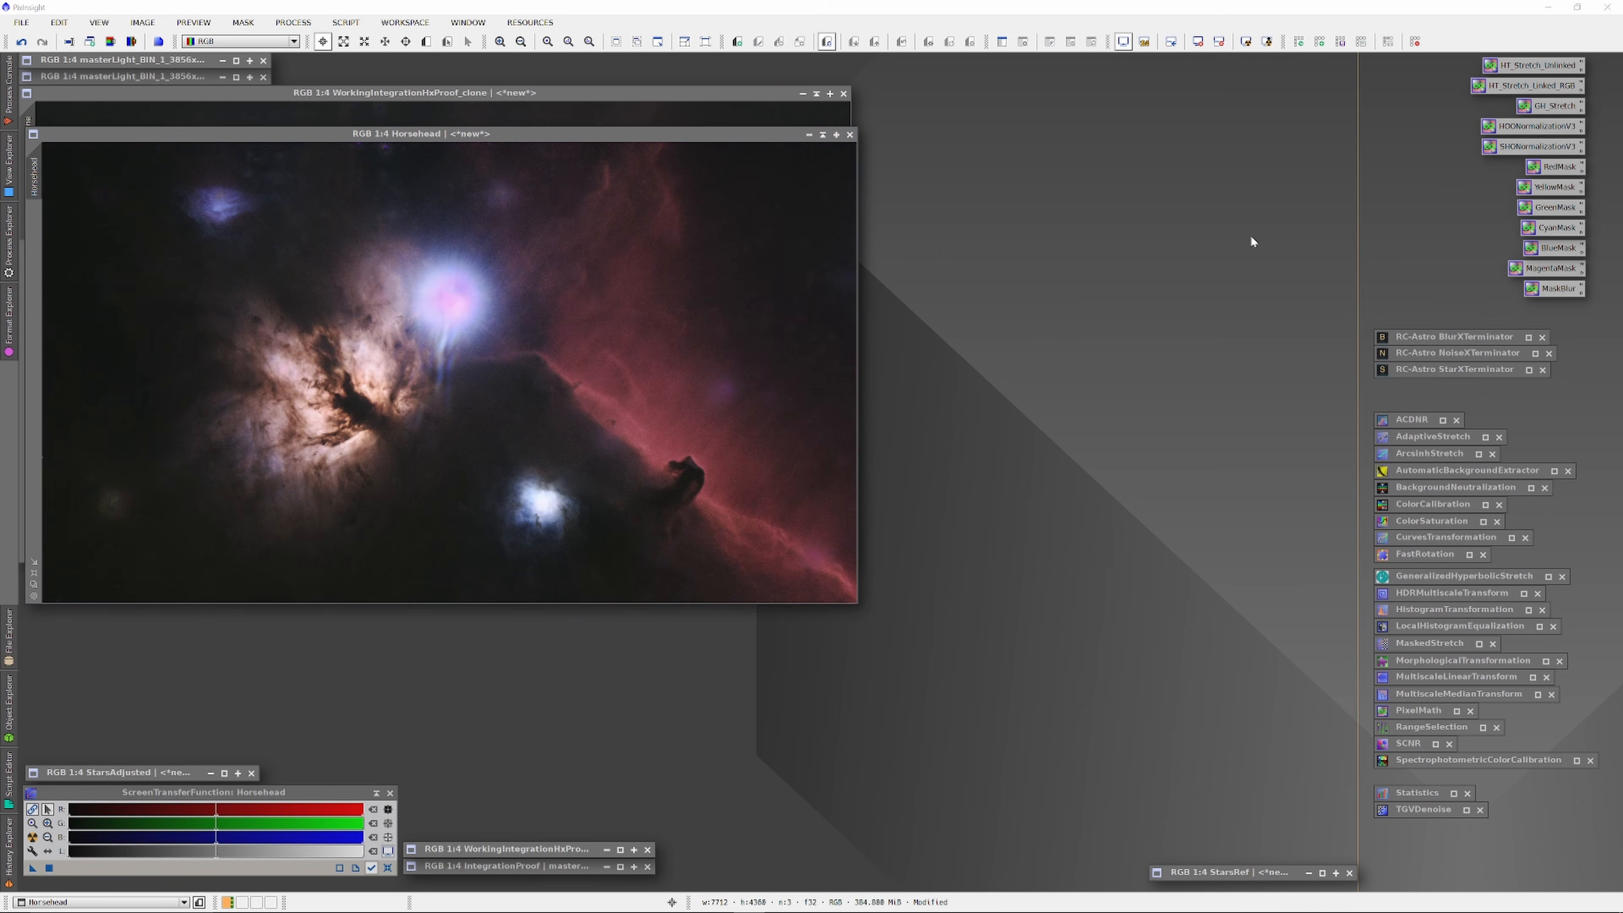
pyautogui.doubleClick(1443, 352)
pyautogui.doubleClick(1441, 337)
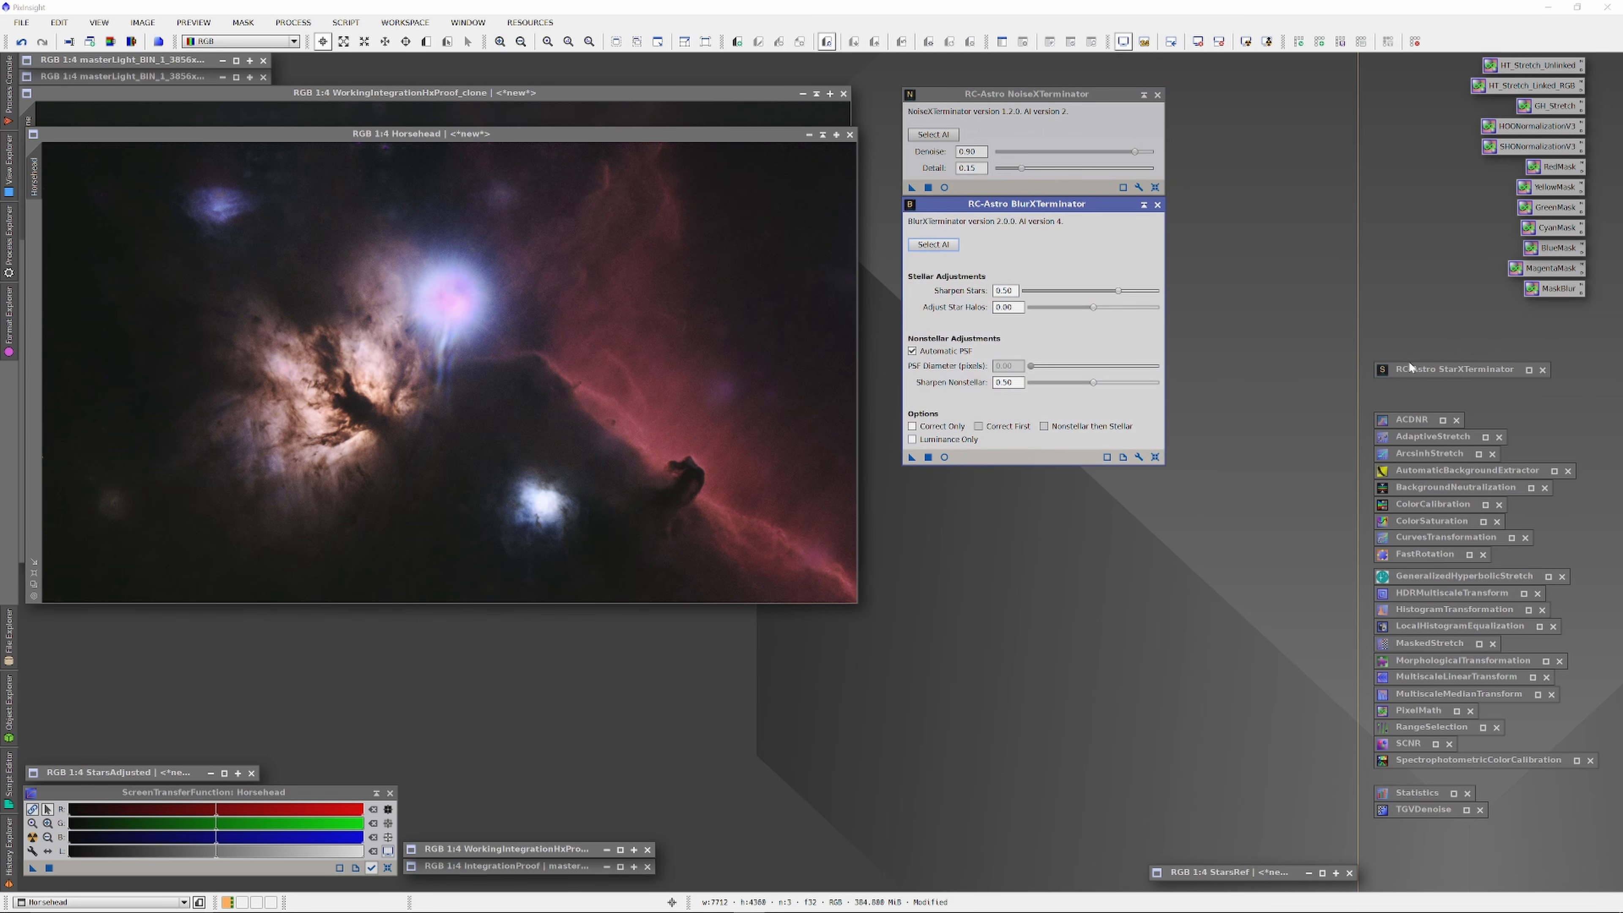
# Step: Run NoiseXTerminator on Horsehead, then shape a gentle brightening curve with deeper shadows
pyautogui.moveTo(911, 189); pyautogui.dragTo(746, 251)
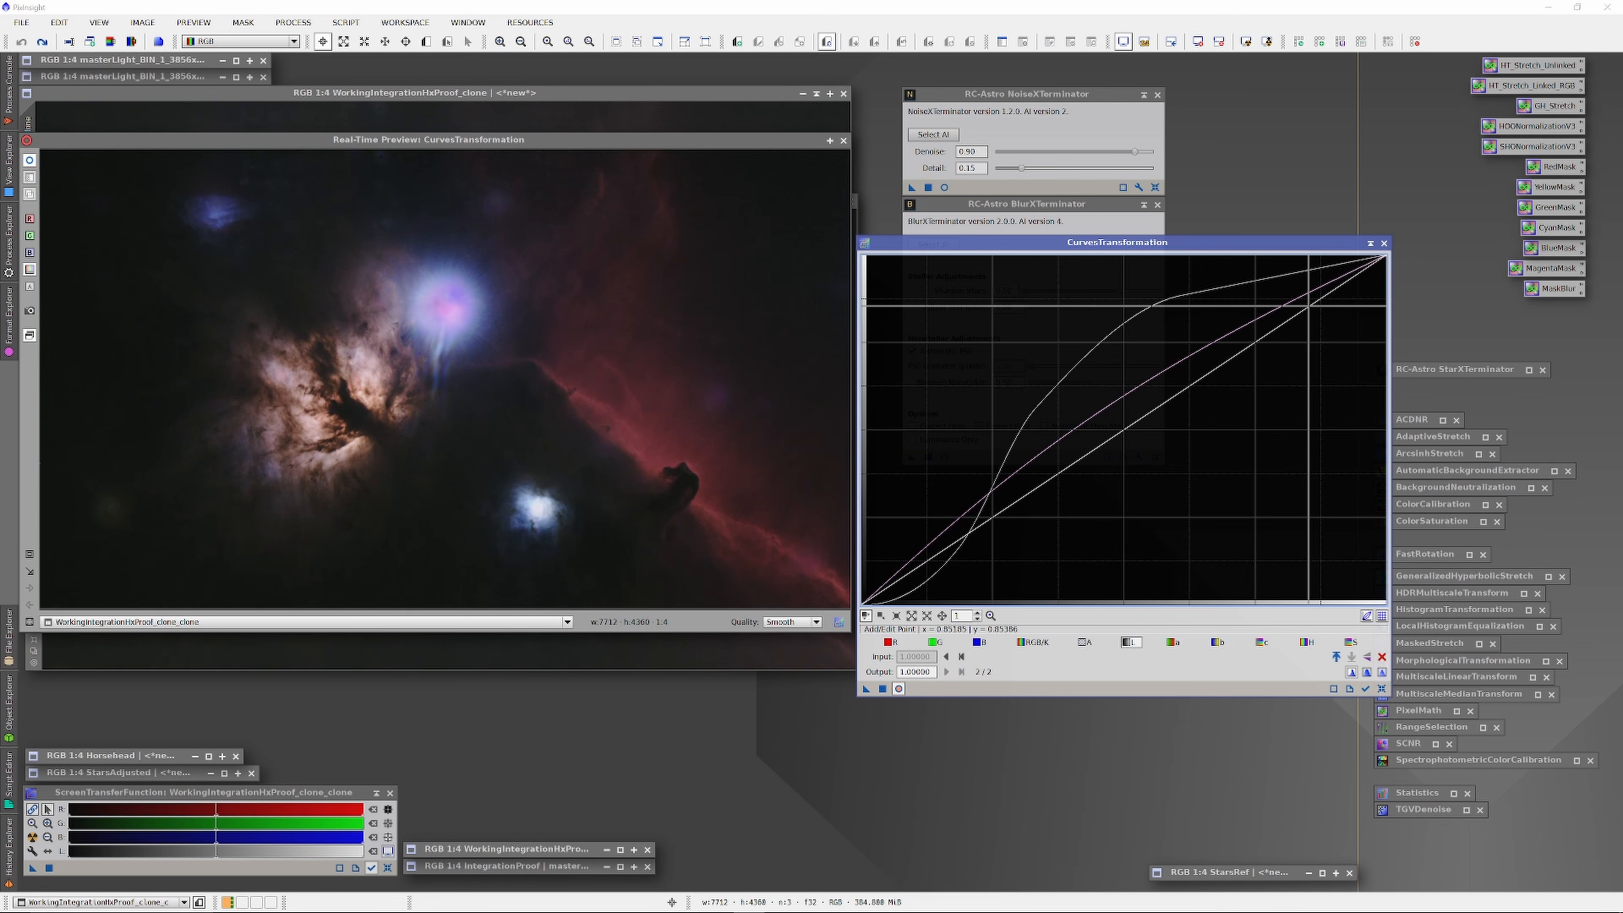
pyautogui.moveTo(1311, 300); pyautogui.dragTo(1212, 352)
pyautogui.moveTo(1088, 428); pyautogui.dragTo(1000, 491)
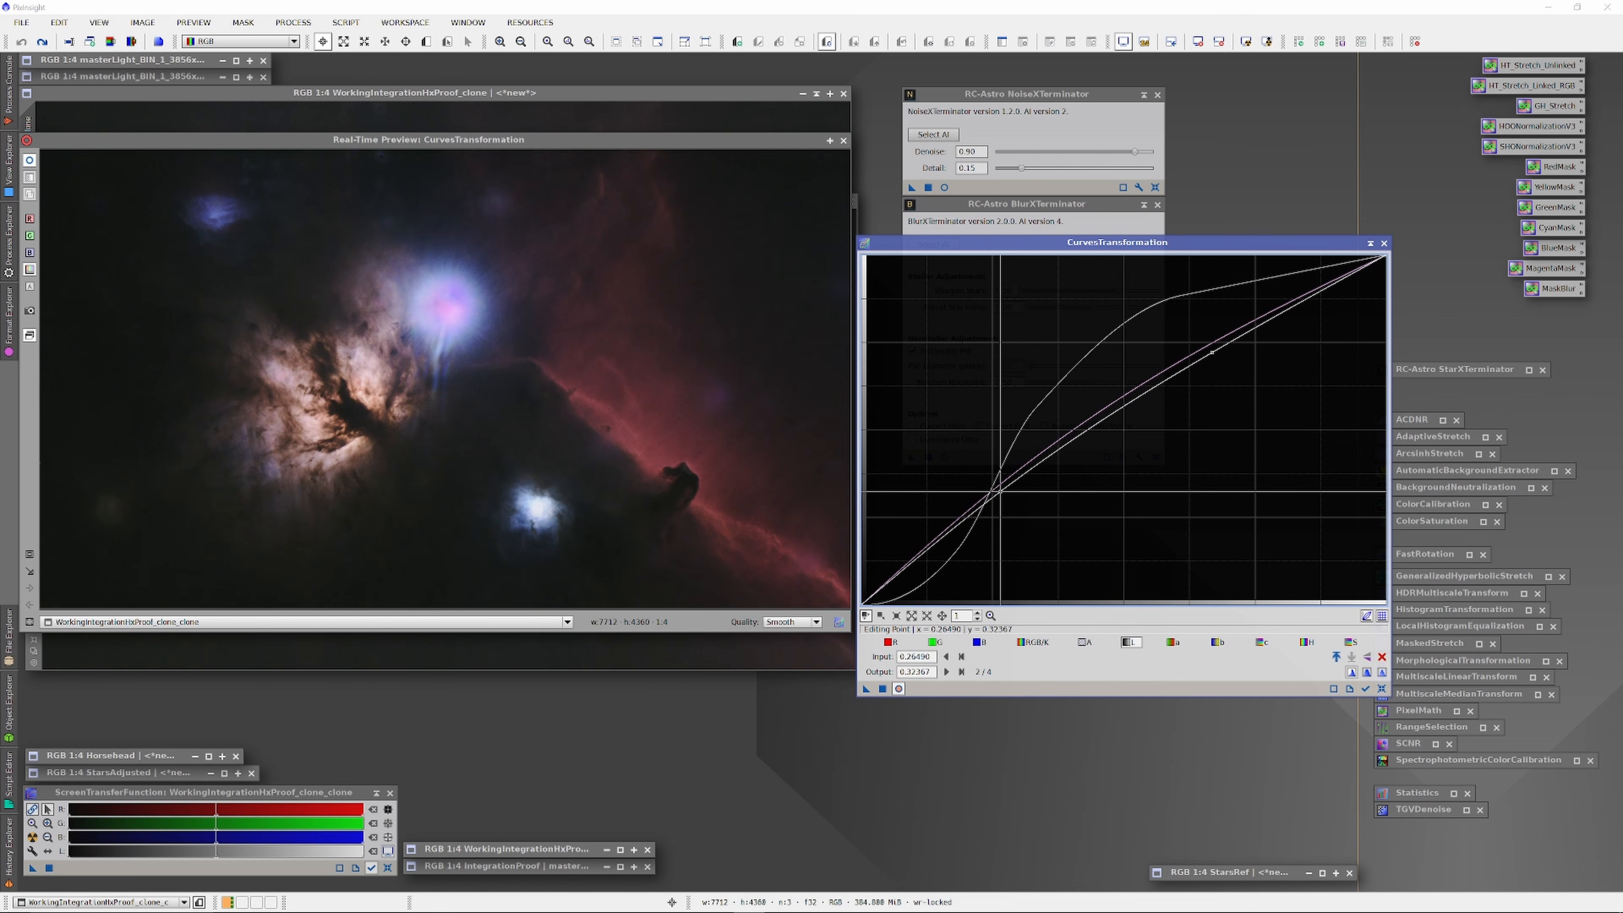
pyautogui.moveTo(1000, 491); pyautogui.dragTo(936, 565)
pyautogui.moveTo(1213, 356); pyautogui.dragTo(1078, 428)
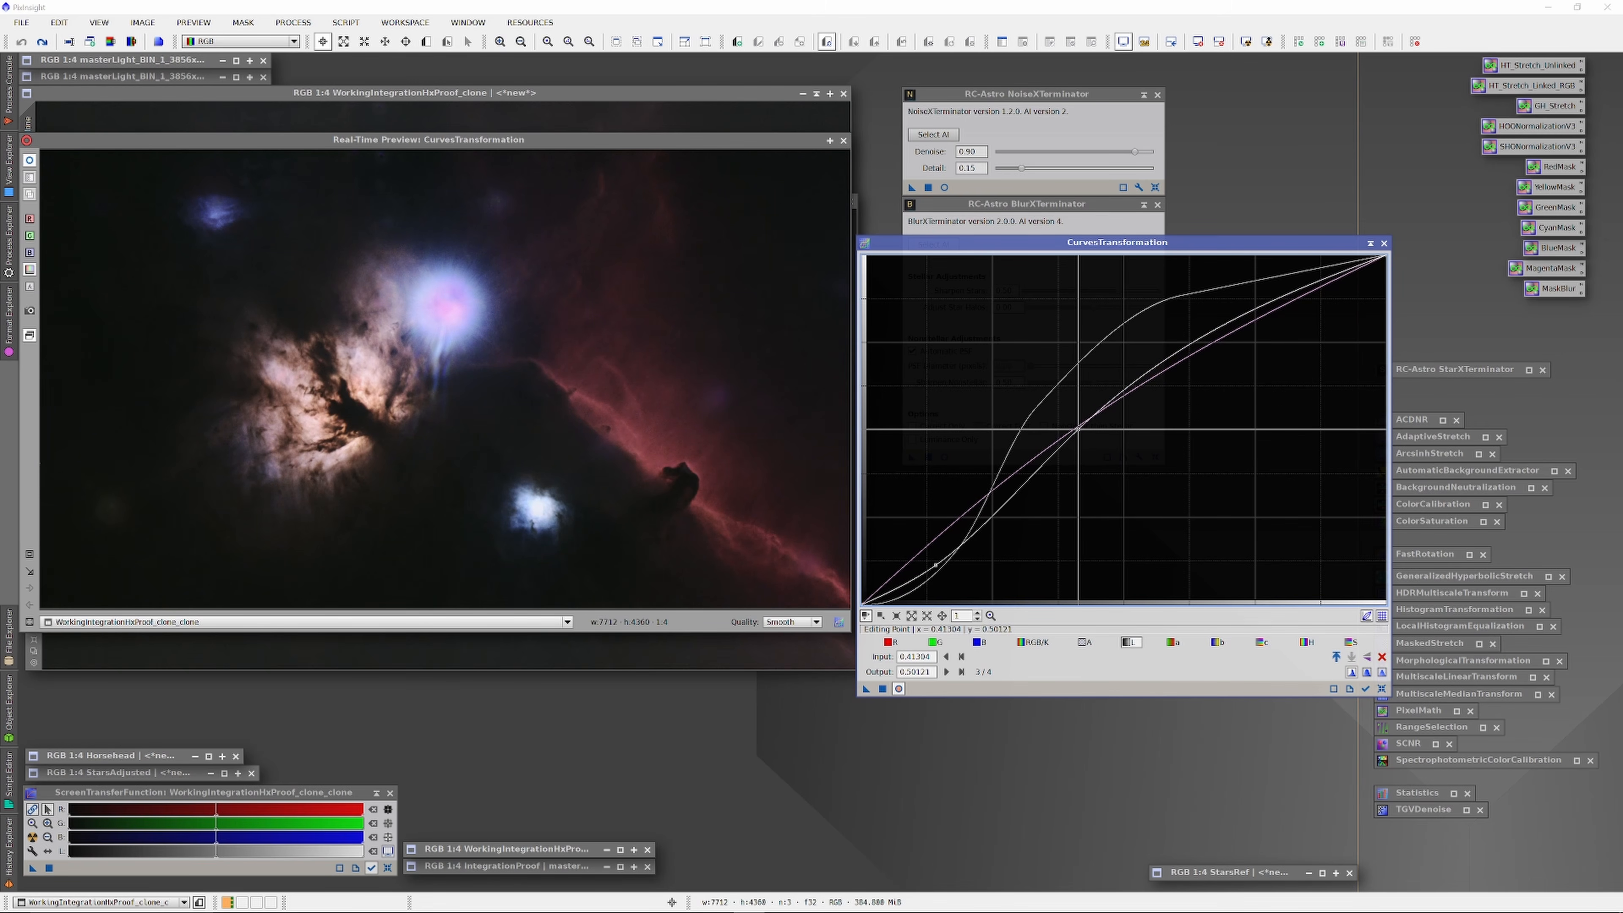
pyautogui.click(1238, 322)
pyautogui.moveTo(1238, 322); pyautogui.dragTo(1254, 324)
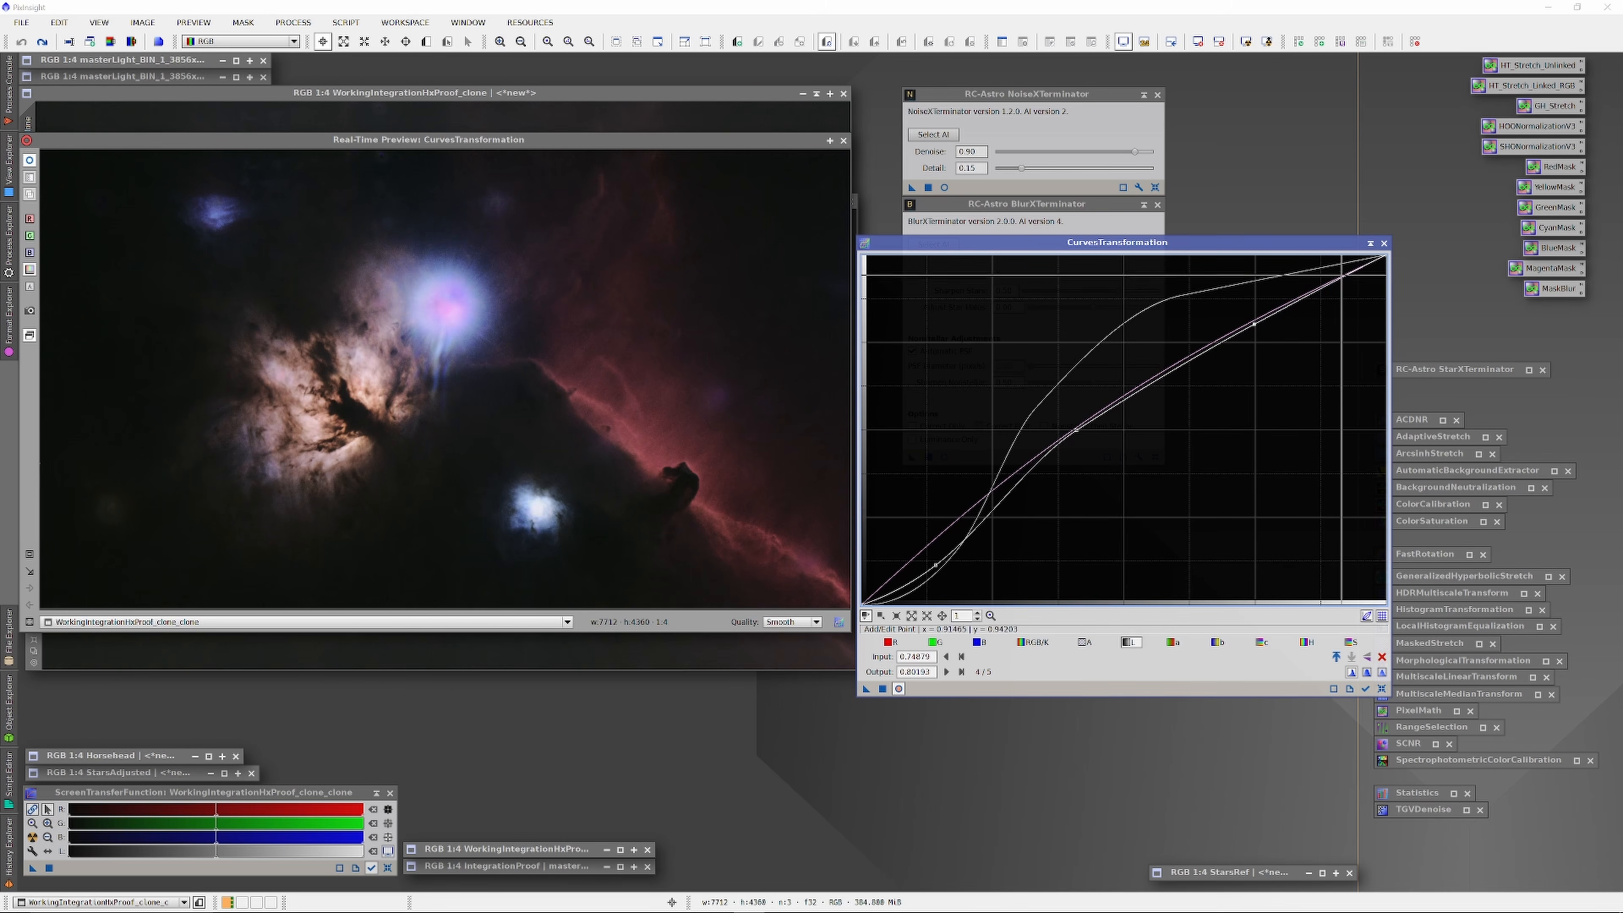
# Step: Compare the curve preview on and off, then apply it to WorkingIntegrationHxProof_clone_clone
pyautogui.click(1370, 243)
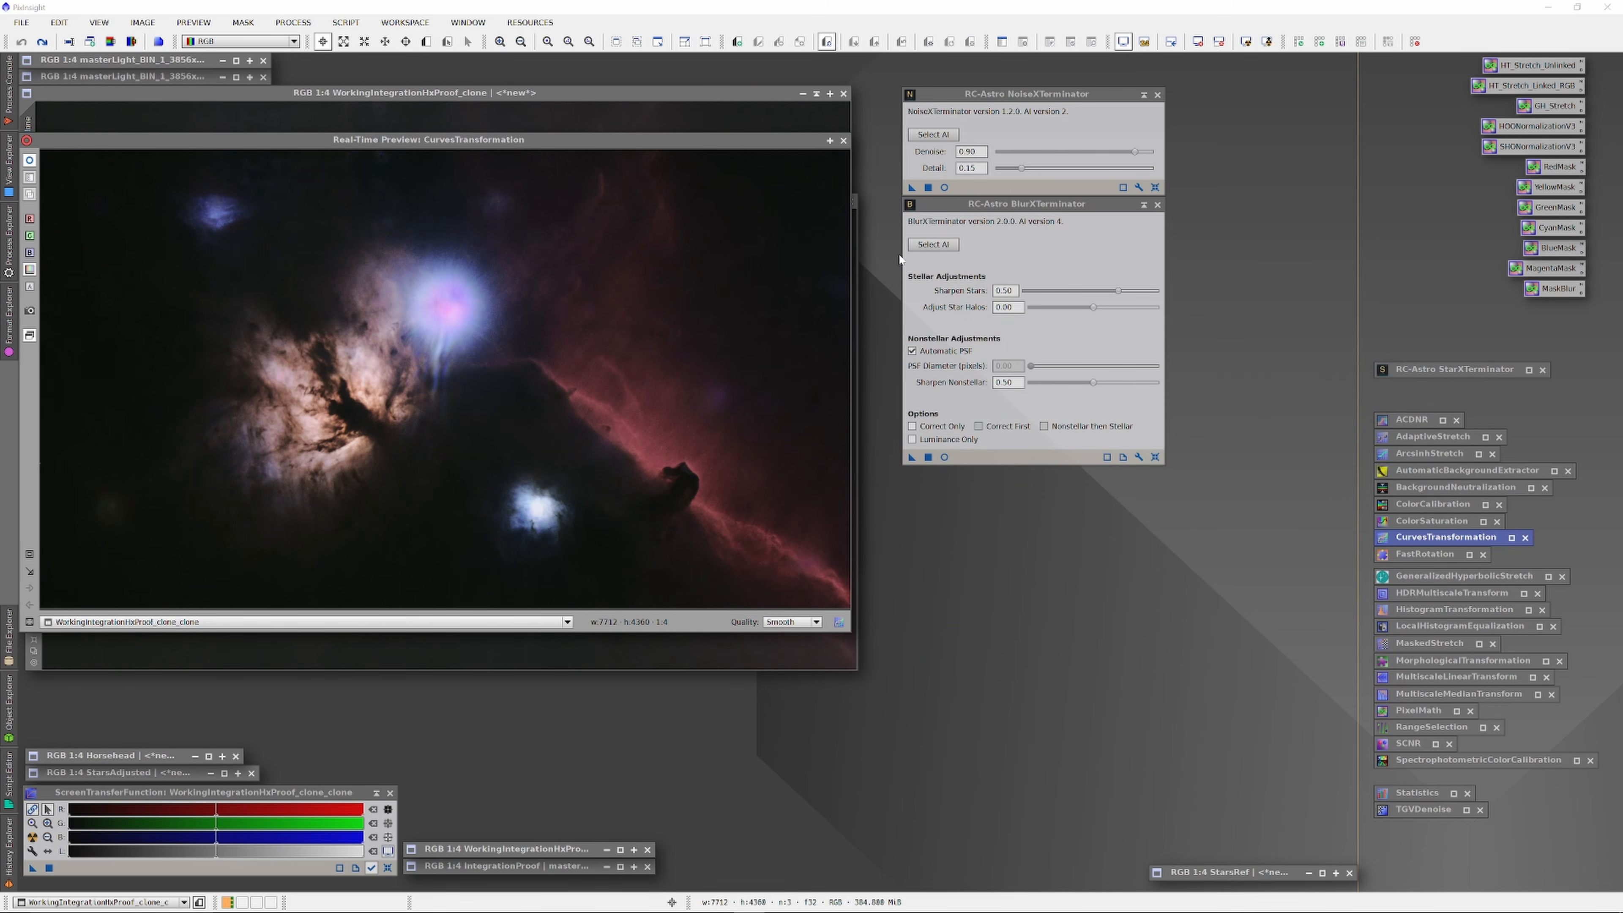
pyautogui.doubleClick(1438, 537)
pyautogui.click(30, 160)
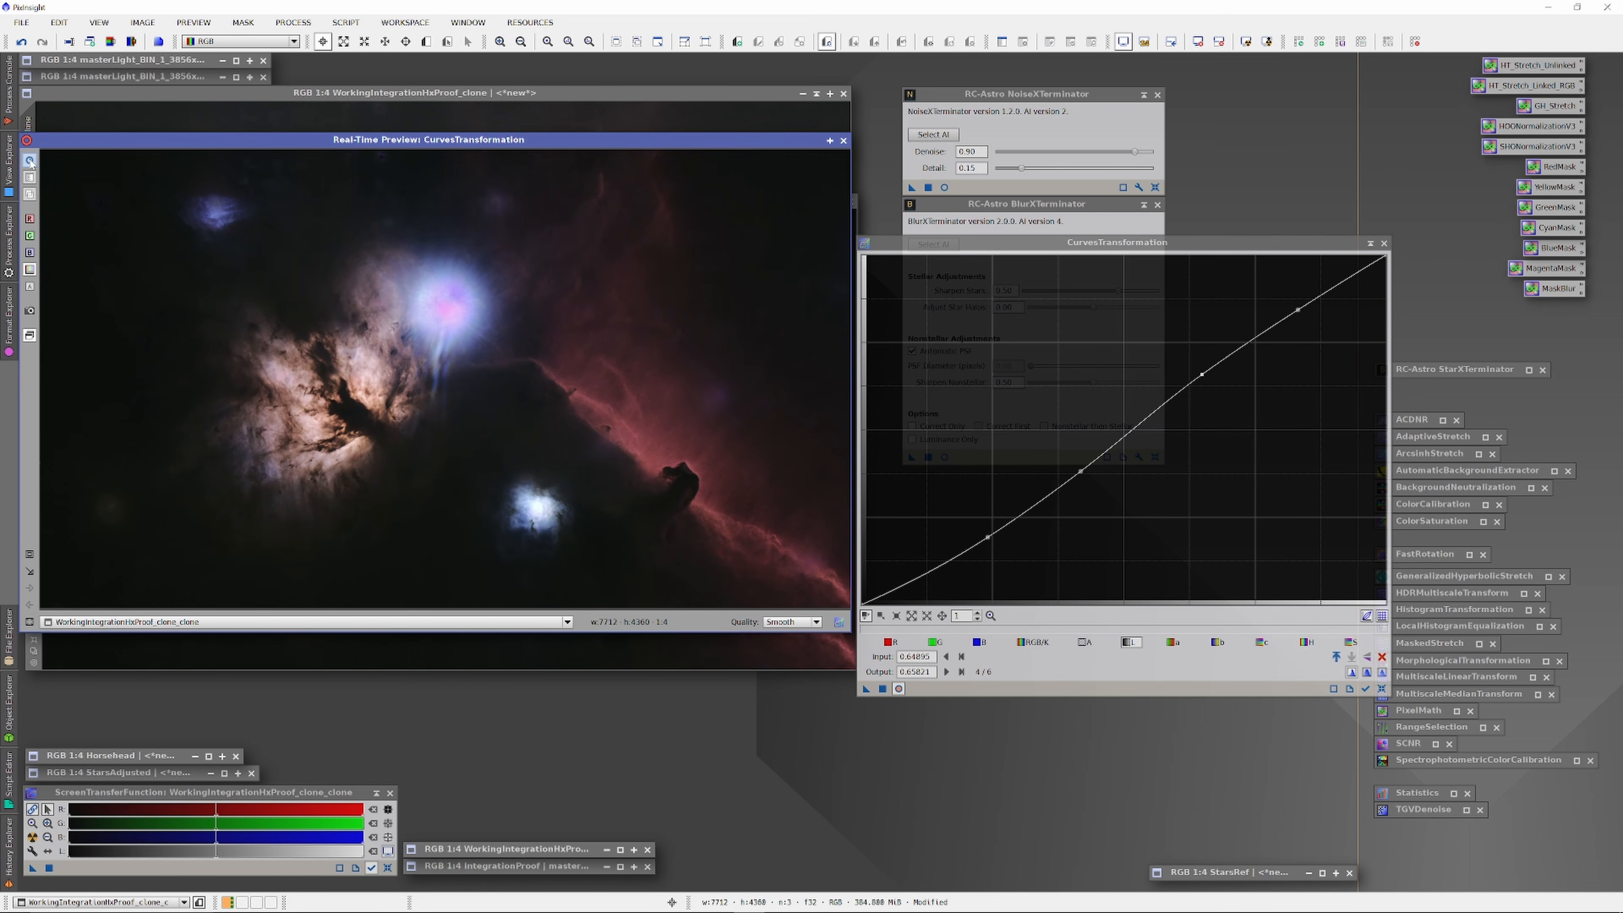
pyautogui.click(30, 161)
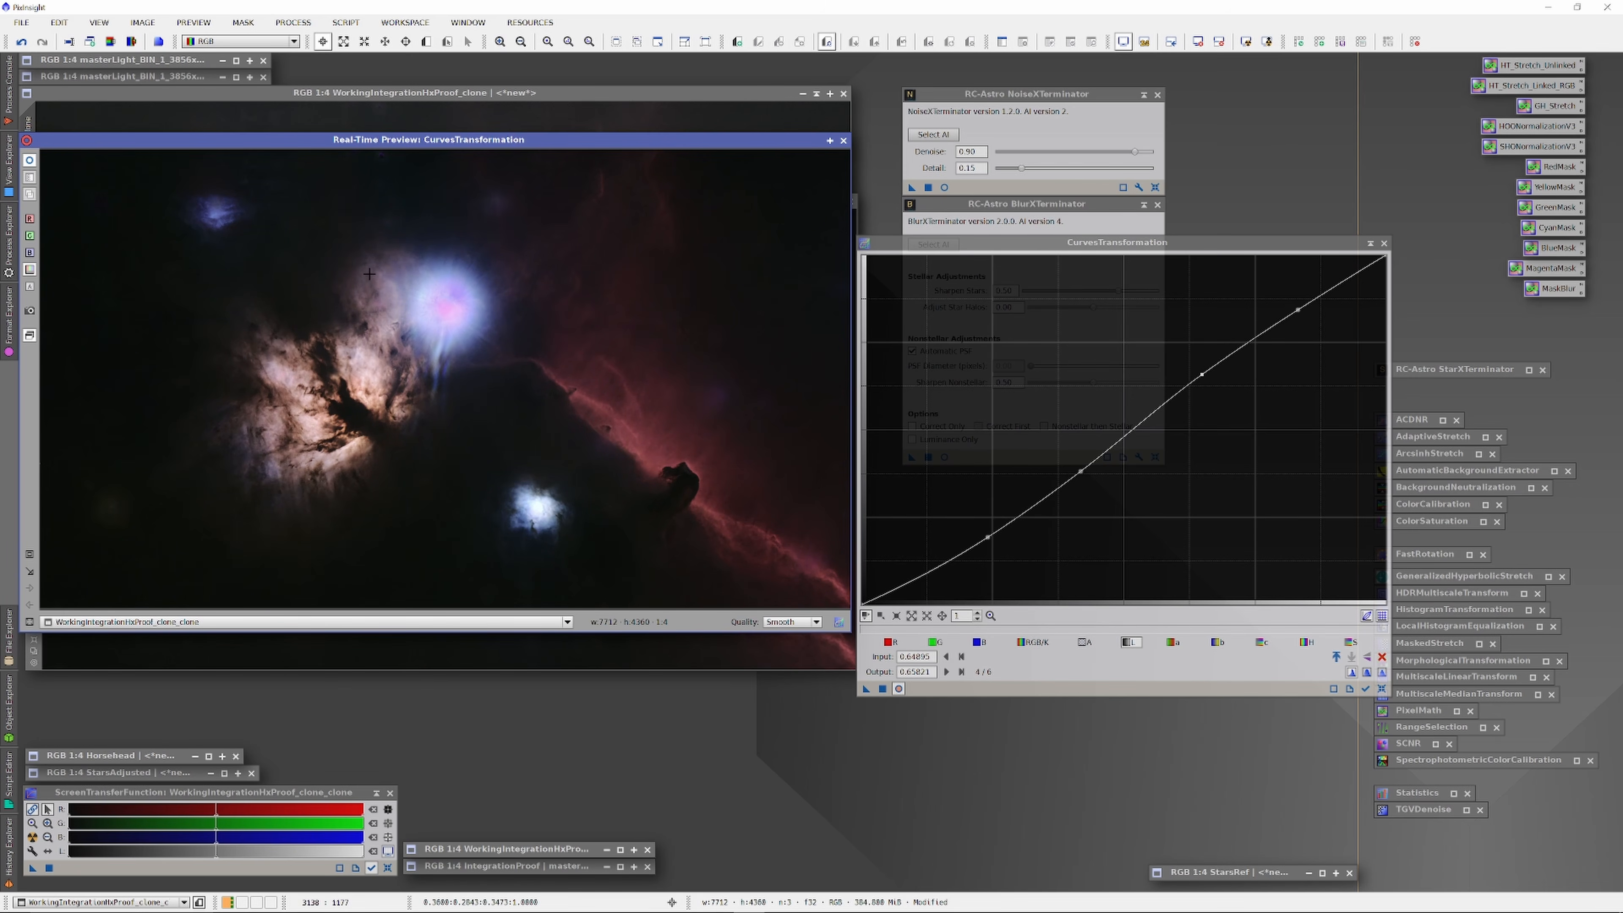
pyautogui.click(865, 688)
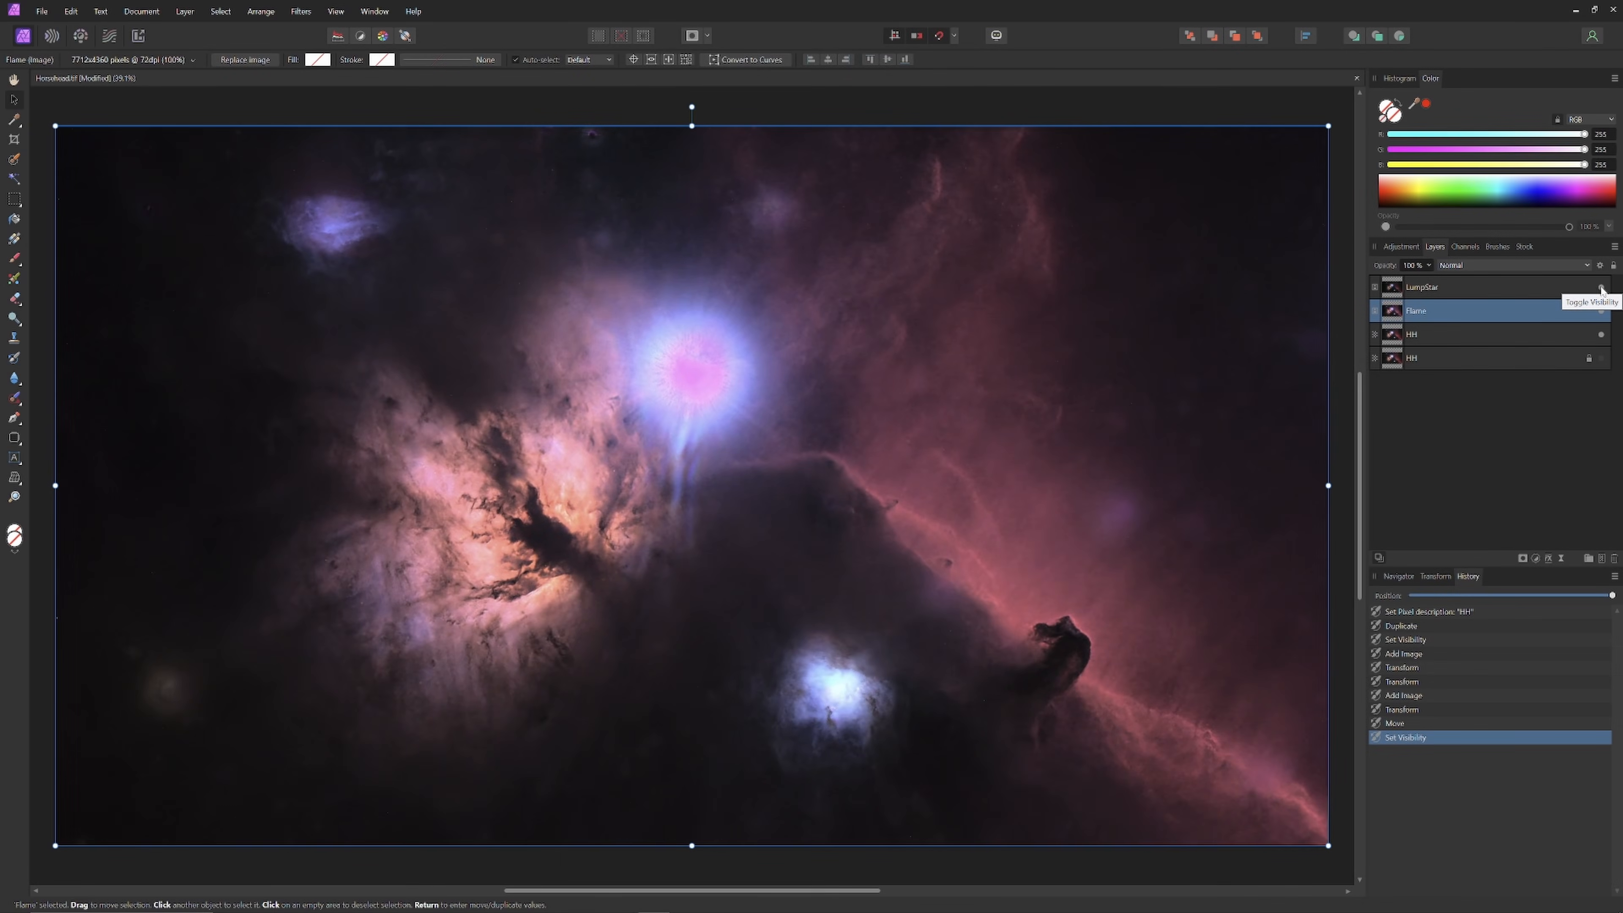
# Step: Toggle LumpStar repeatedly to compare, leave it hidden, and bring up the layer images folder
pyautogui.click(1601, 287)
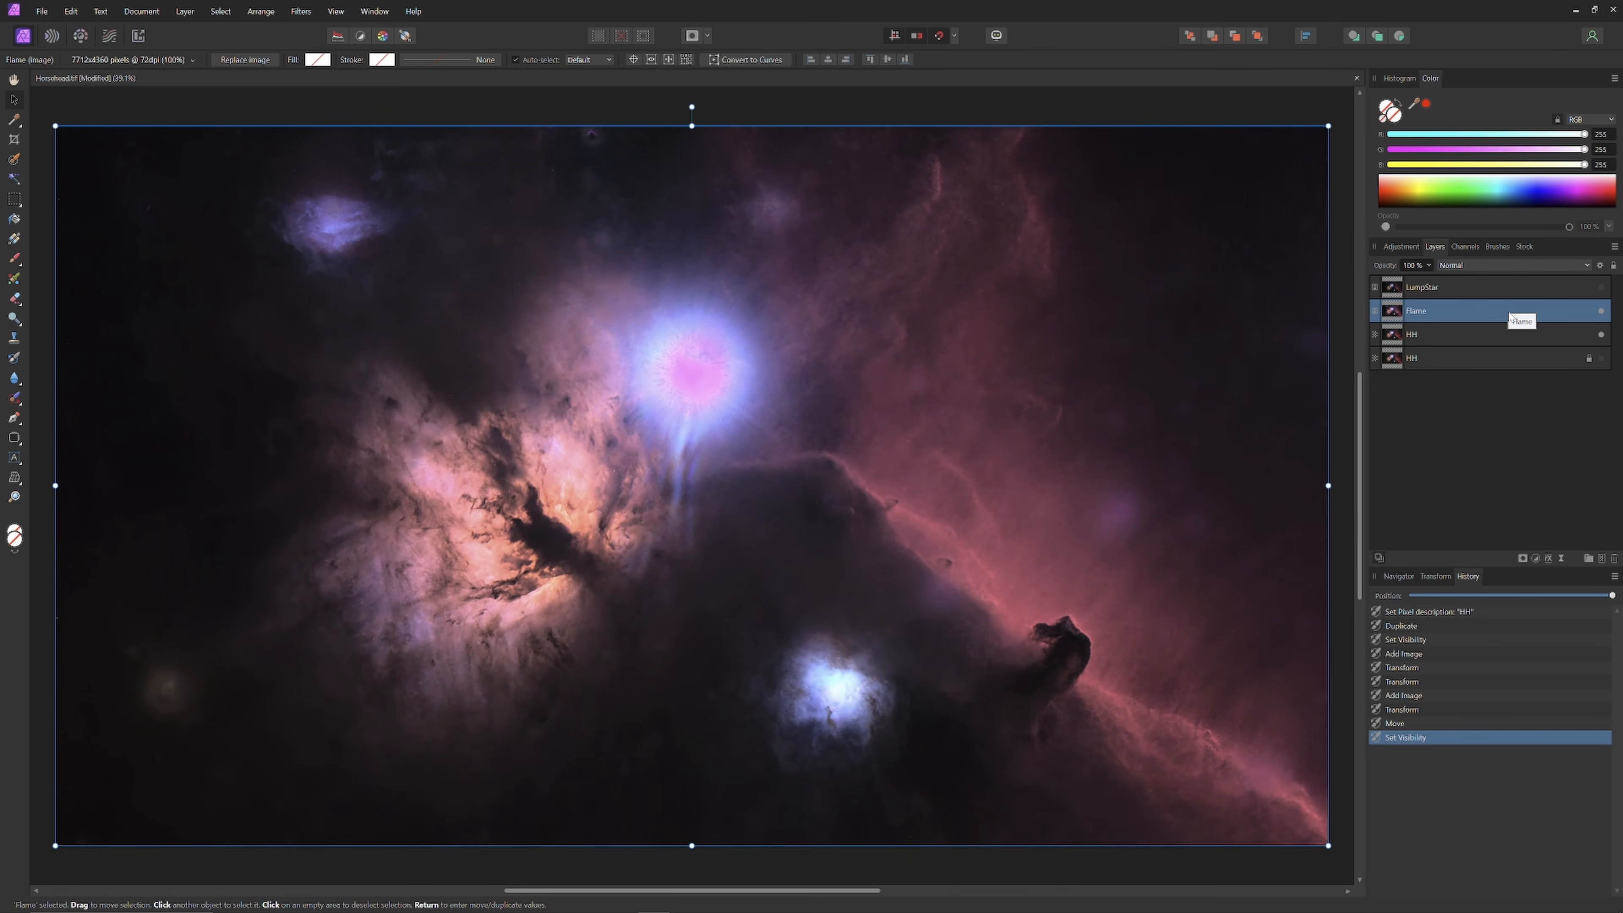
pyautogui.click(1601, 288)
pyautogui.click(1601, 288)
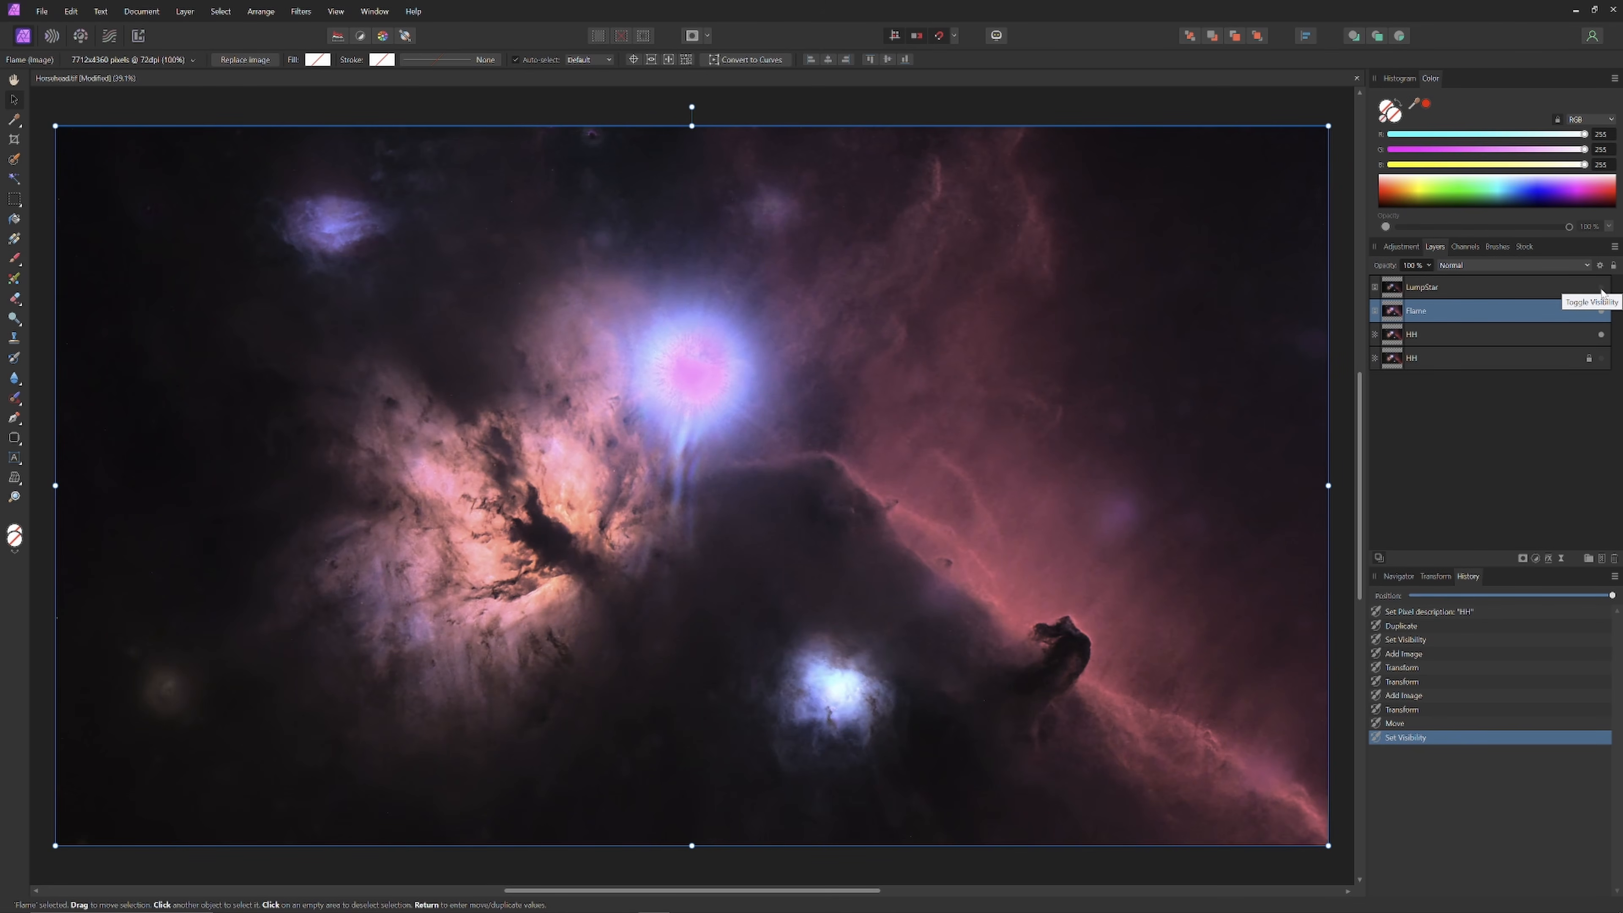
pyautogui.click(1601, 289)
pyautogui.click(1601, 288)
pyautogui.click(1602, 289)
pyautogui.click(1601, 288)
pyautogui.click(1601, 288)
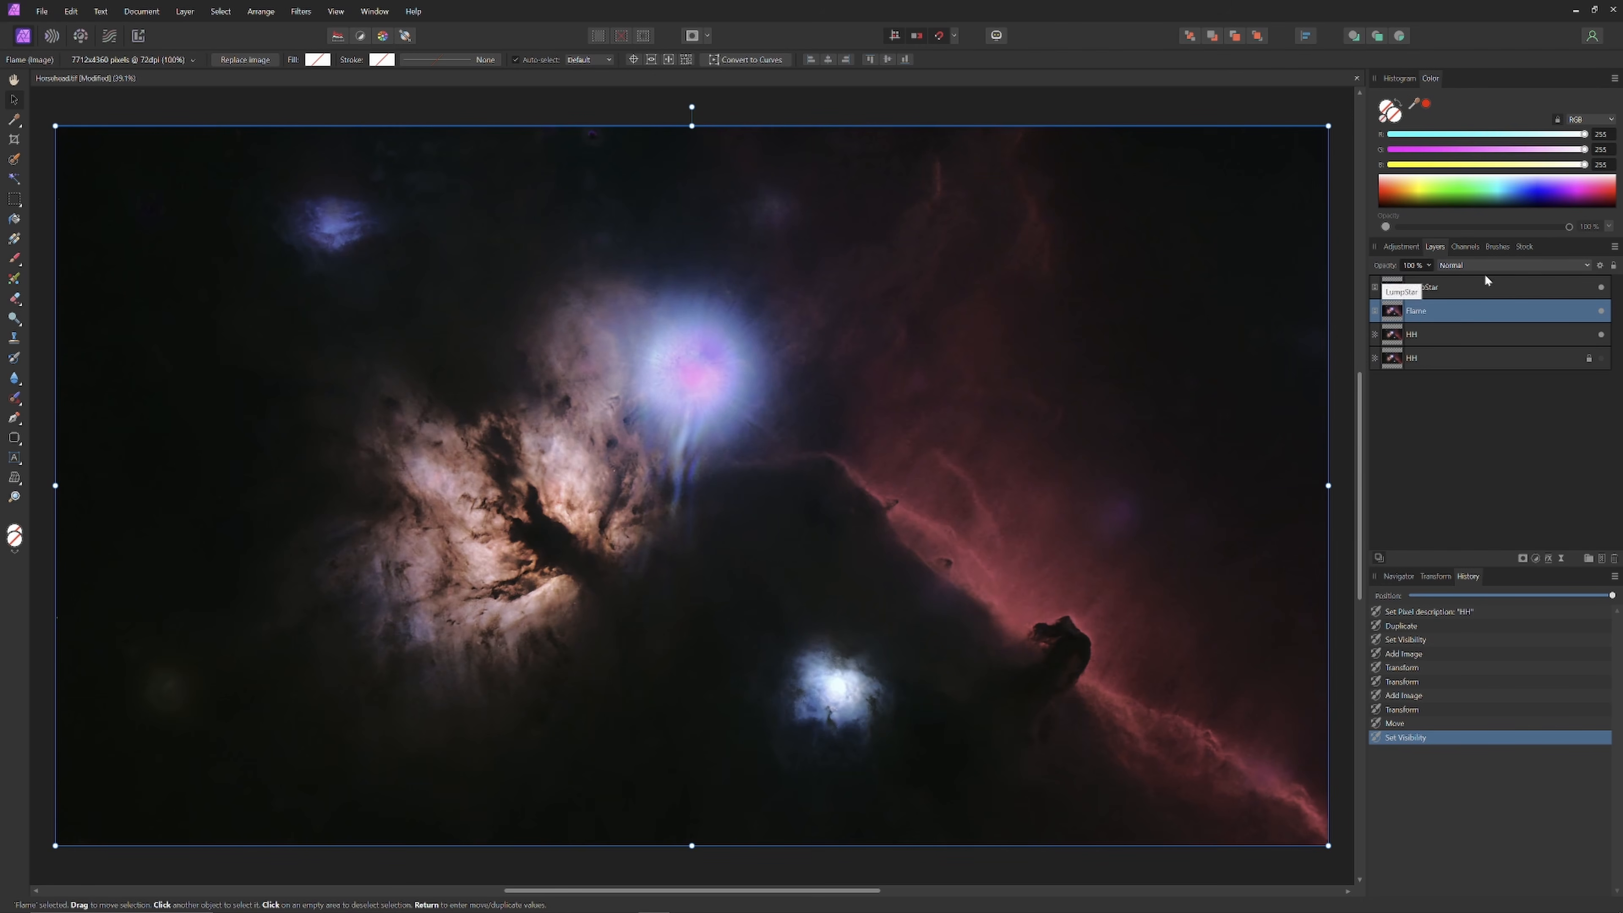
pyautogui.click(1602, 288)
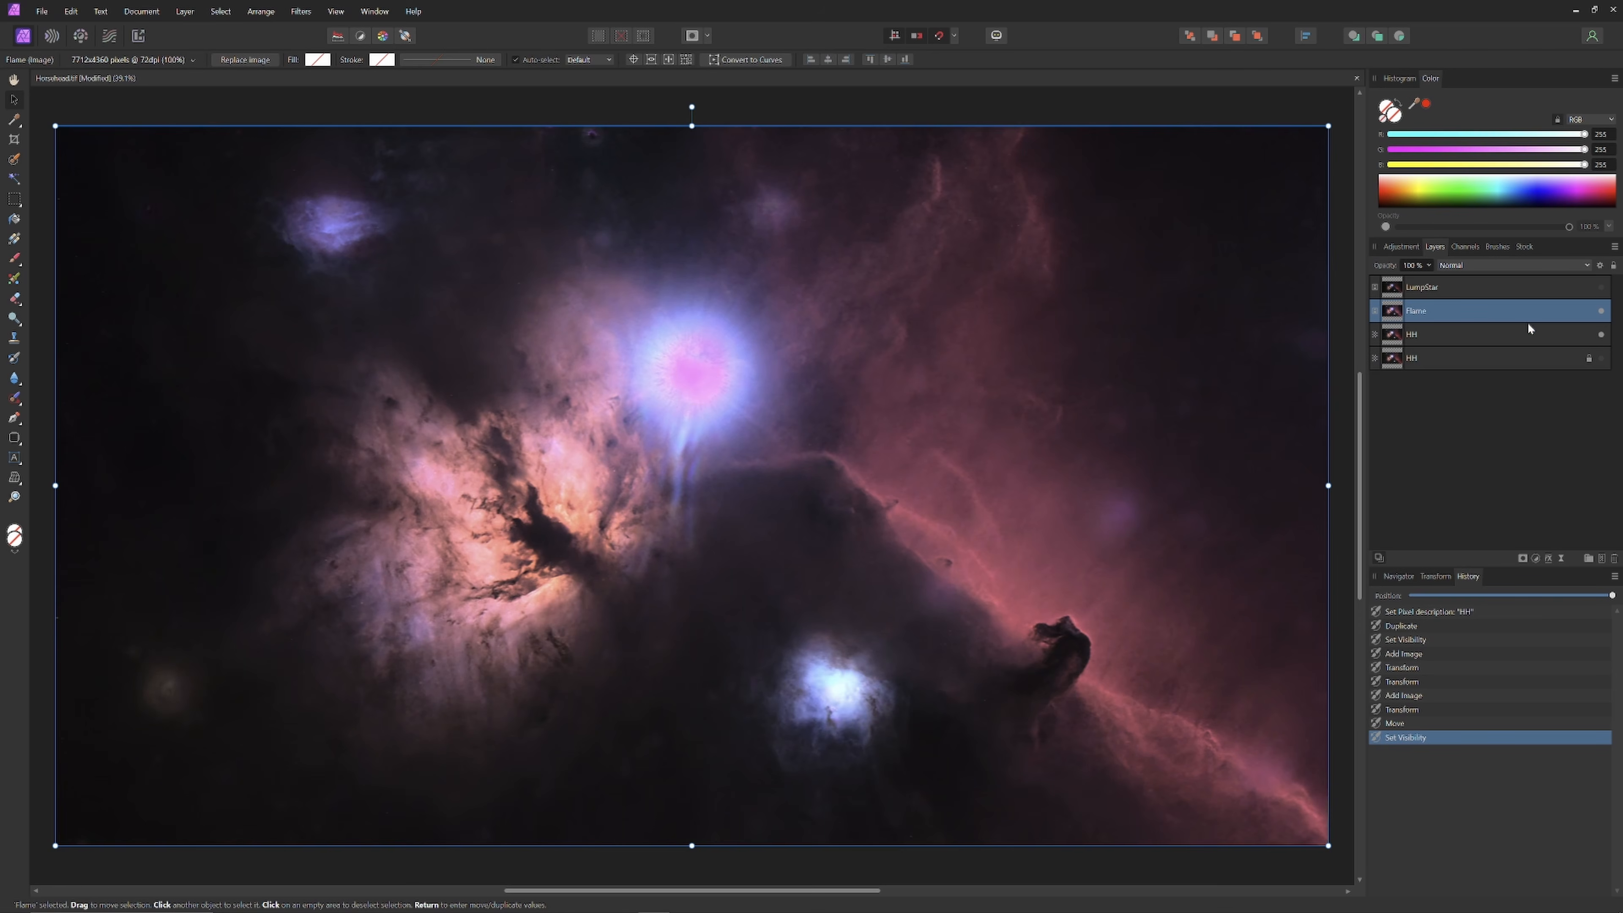
pyautogui.click(1601, 288)
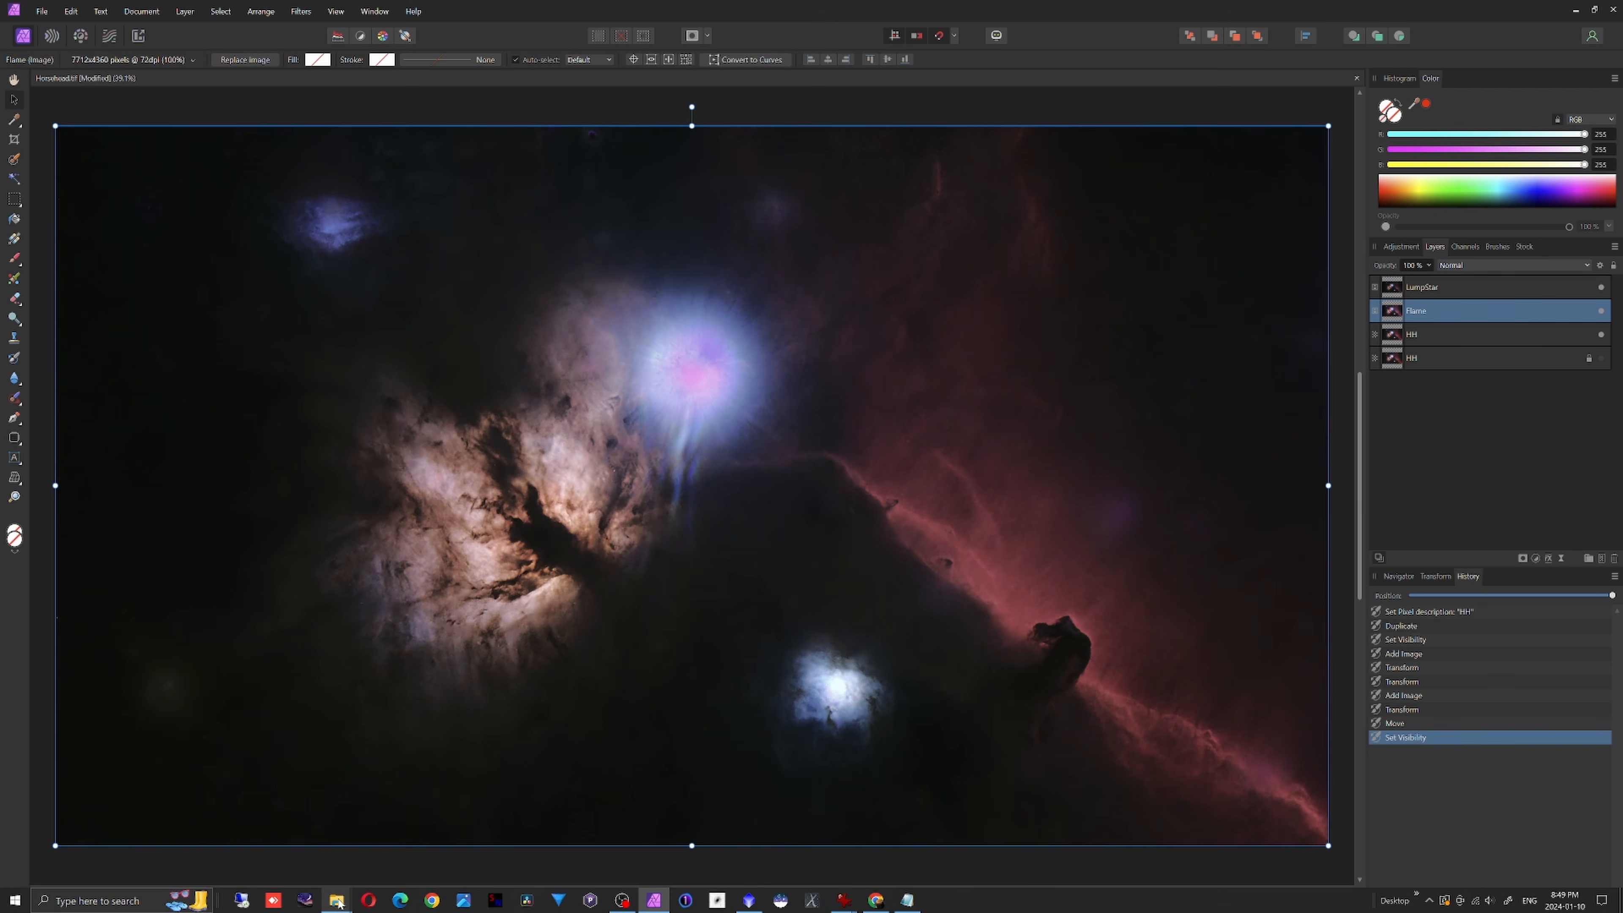
pyautogui.moveTo(334, 898)
pyautogui.click(334, 860)
# Step: Place StarsAdjusted.tif above LumpStar on the canvas and set it to Screen blending
pyautogui.moveTo(727, 392); pyautogui.dragTo(272, 422)
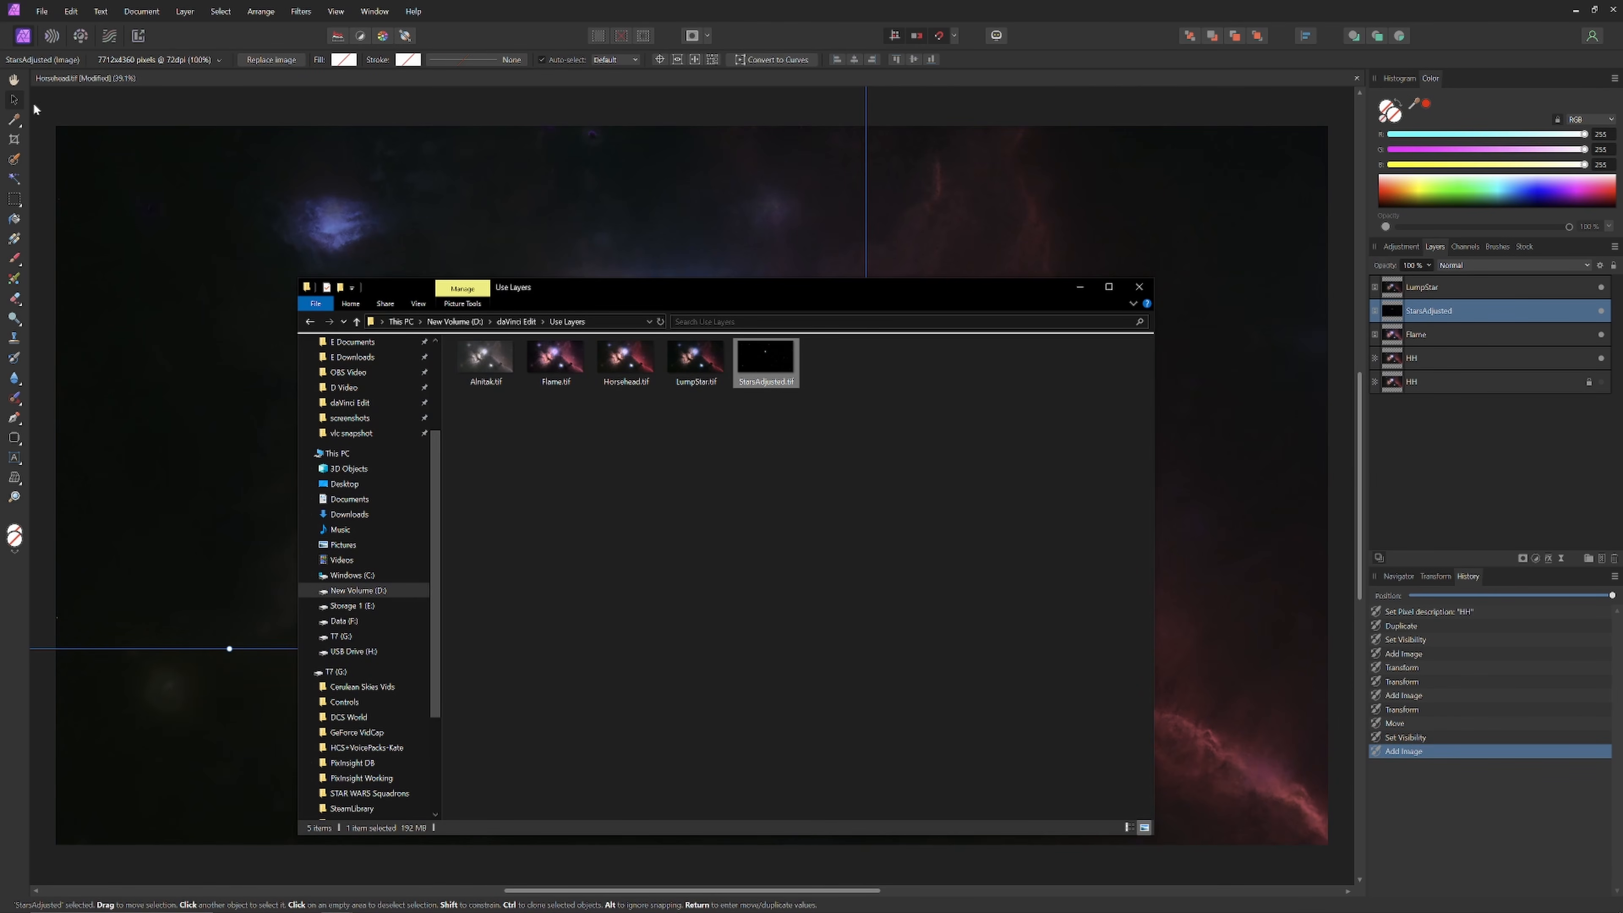
pyautogui.click(17, 99)
pyautogui.moveTo(270, 248); pyautogui.dragTo(734, 444)
pyautogui.moveTo(1431, 311); pyautogui.dragTo(1449, 285)
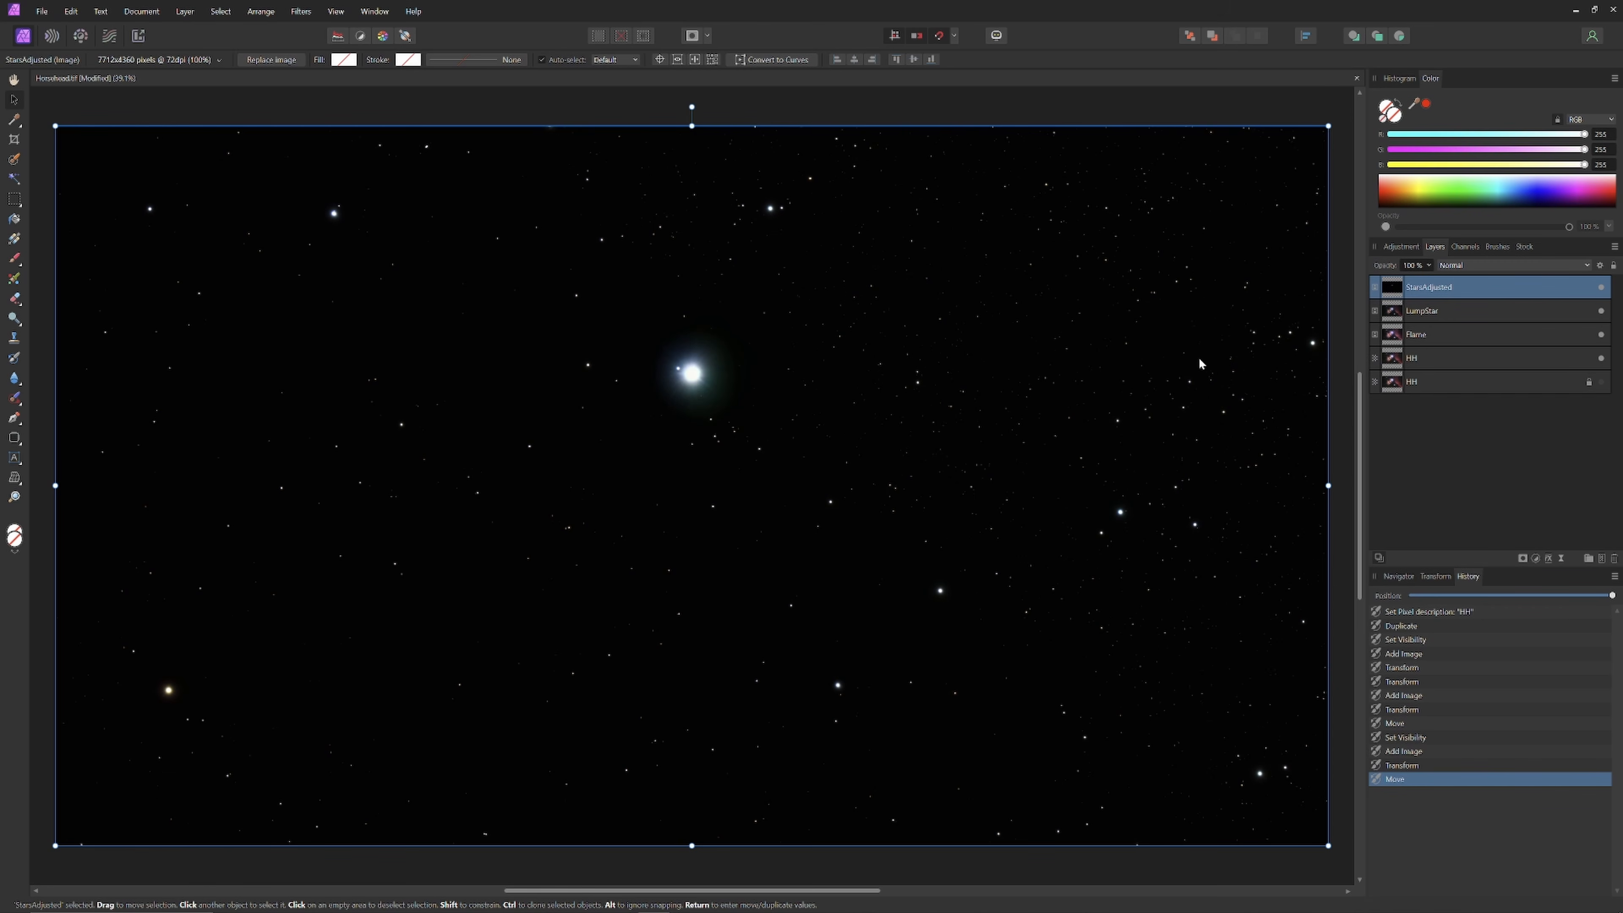
pyautogui.click(1519, 262)
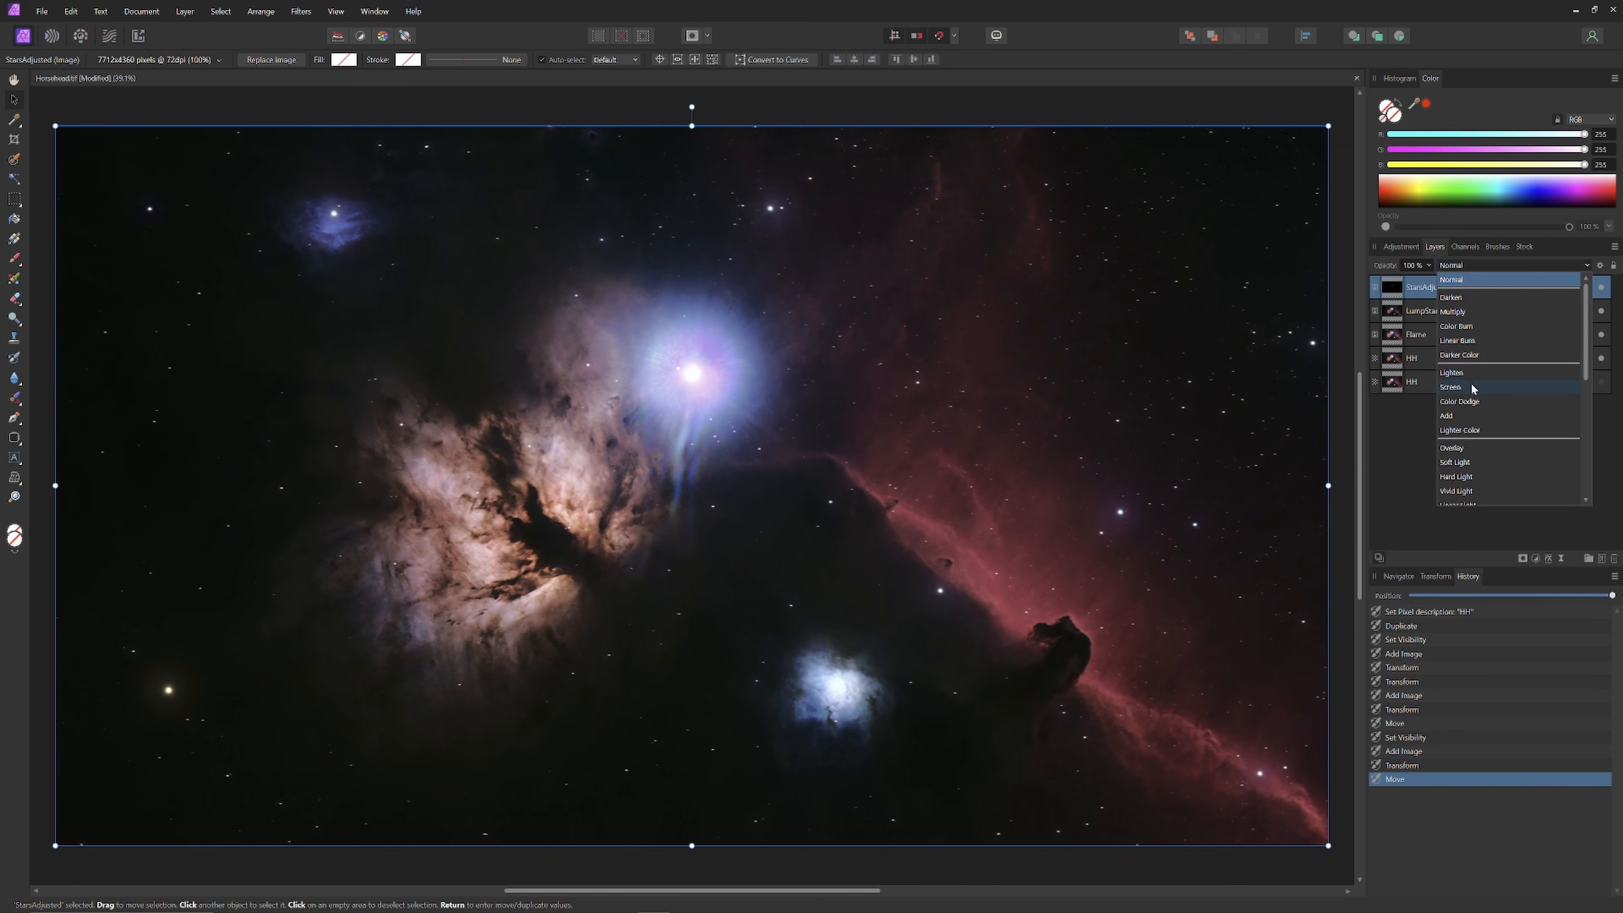
pyautogui.click(1470, 383)
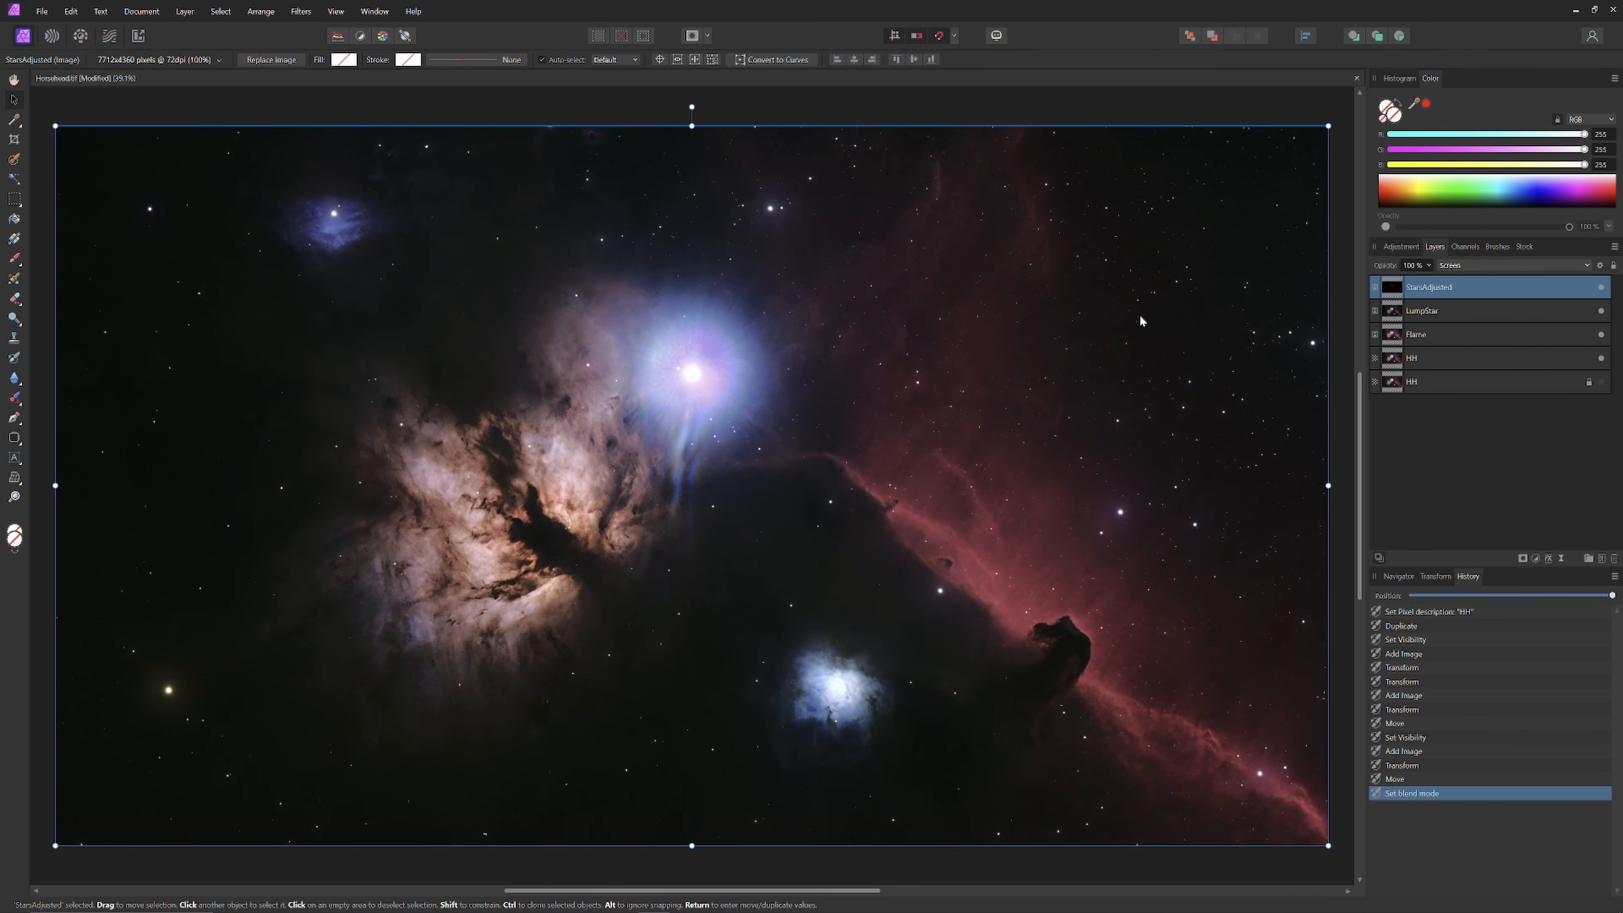
pyautogui.click(1449, 316)
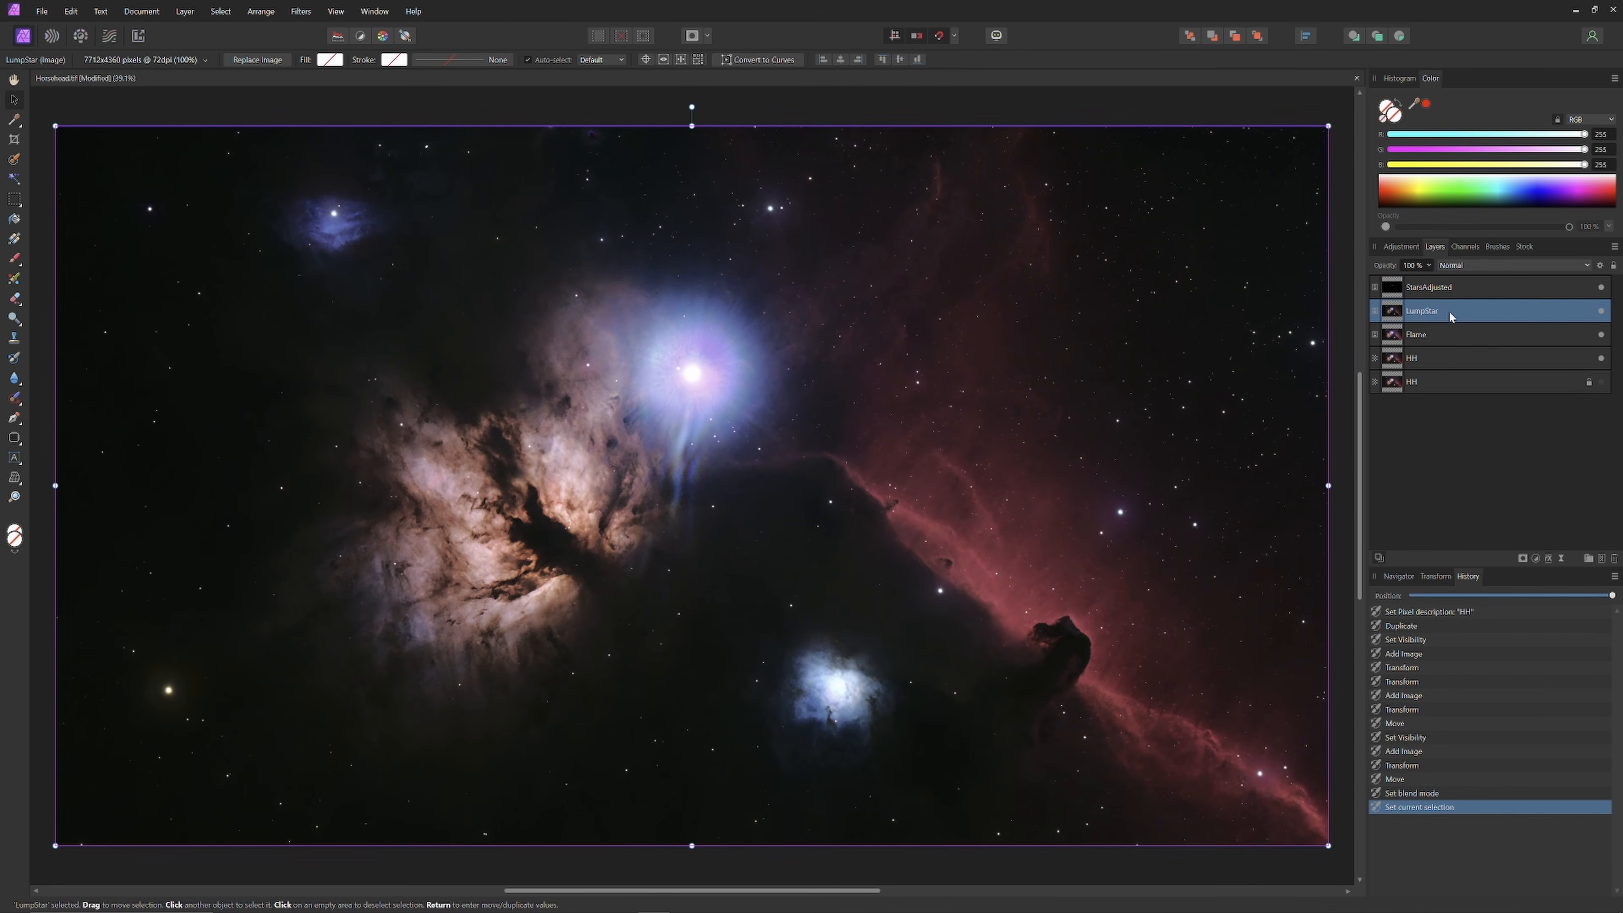
# Step: Pick a smaller Erase Brush and toggle LumpStar to judge its effect
pyautogui.click(1601, 312)
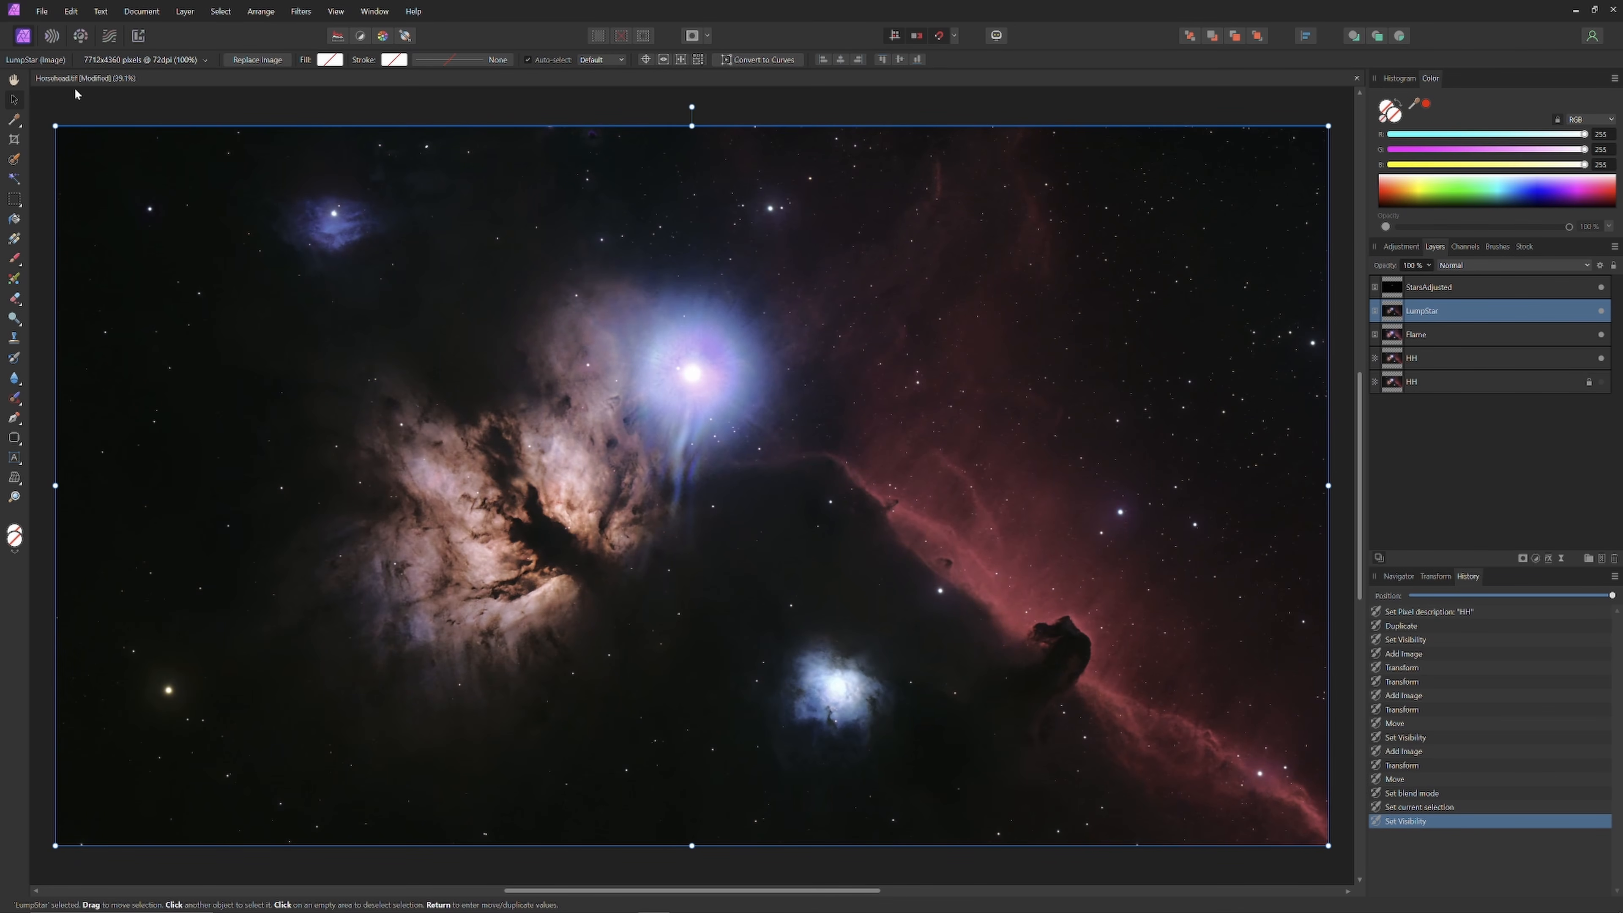
pyautogui.click(16, 298)
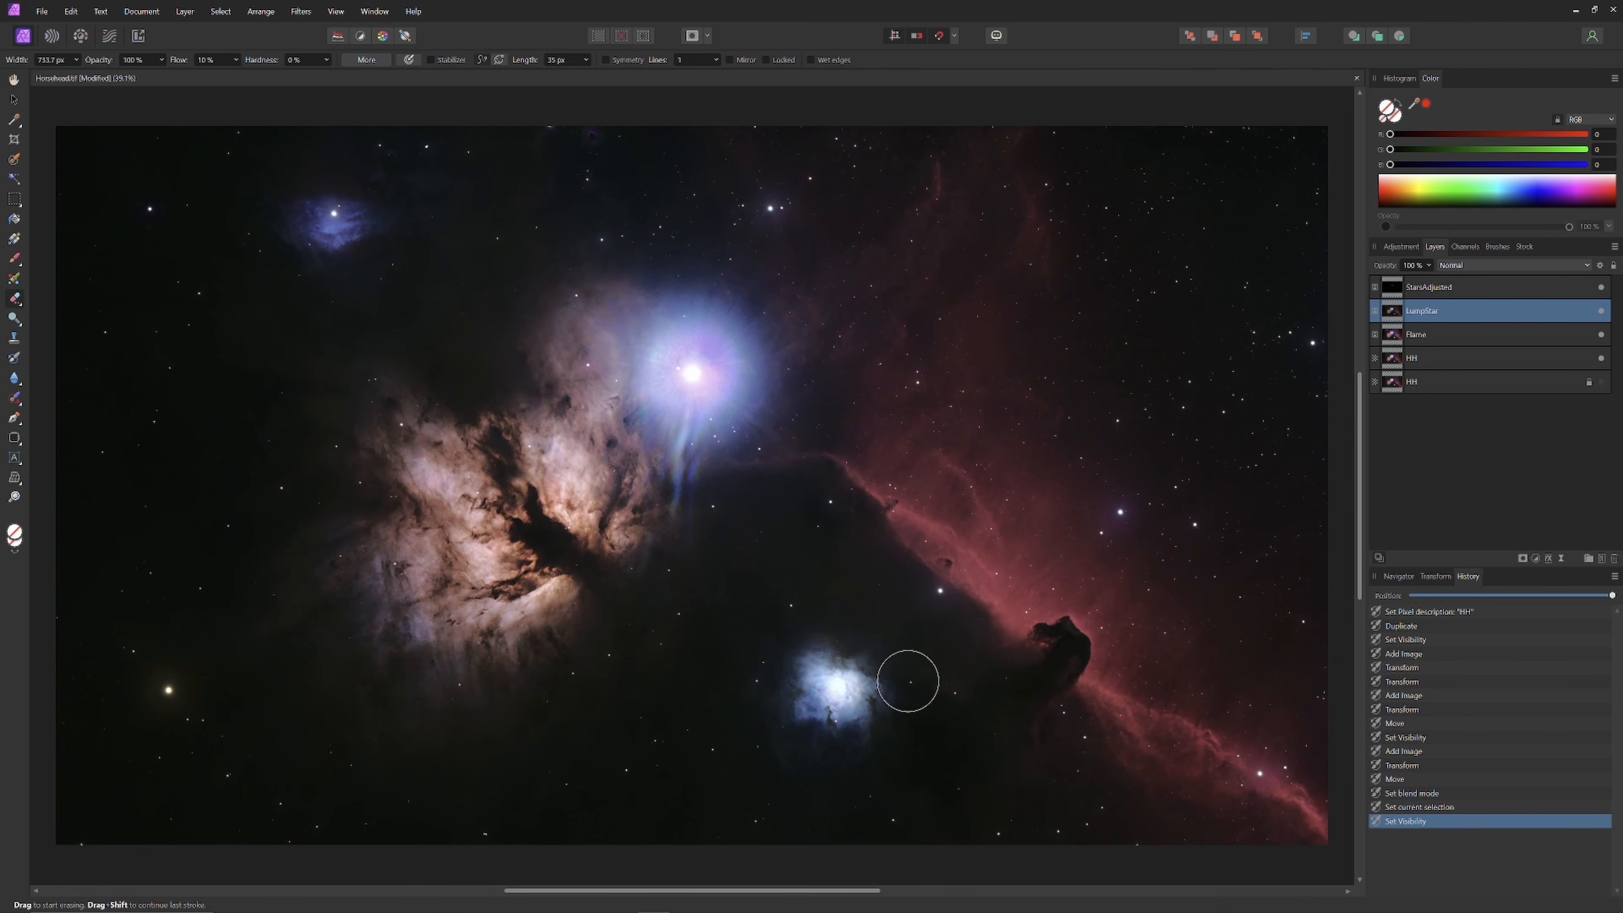
pyautogui.press('[')
pyautogui.press('[')
pyautogui.click(1601, 311)
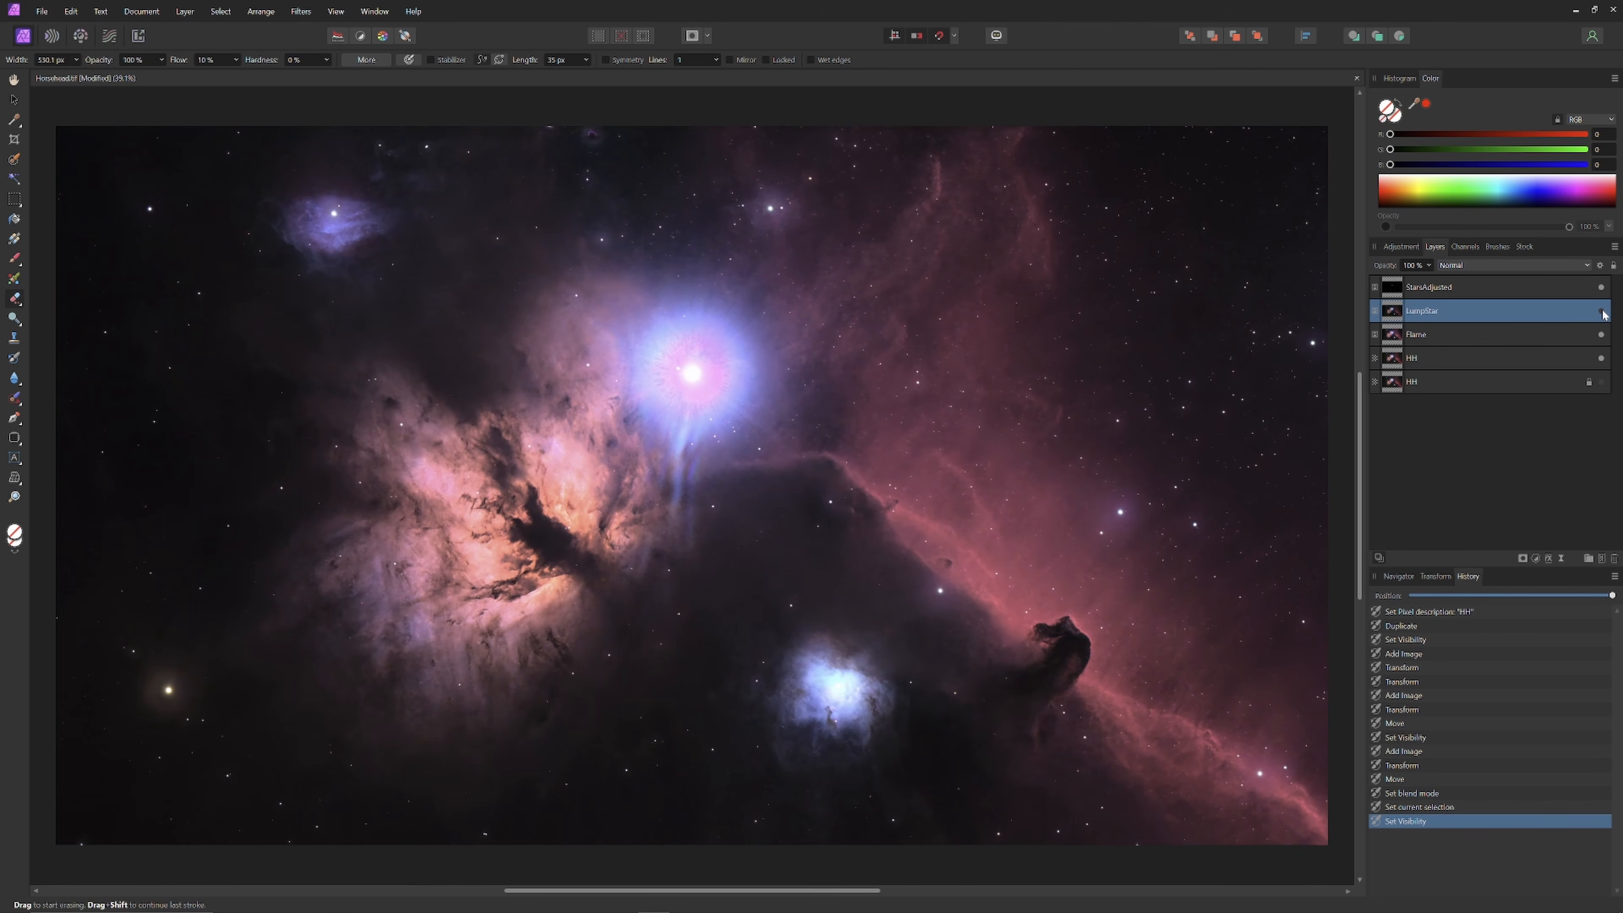
pyautogui.click(1601, 312)
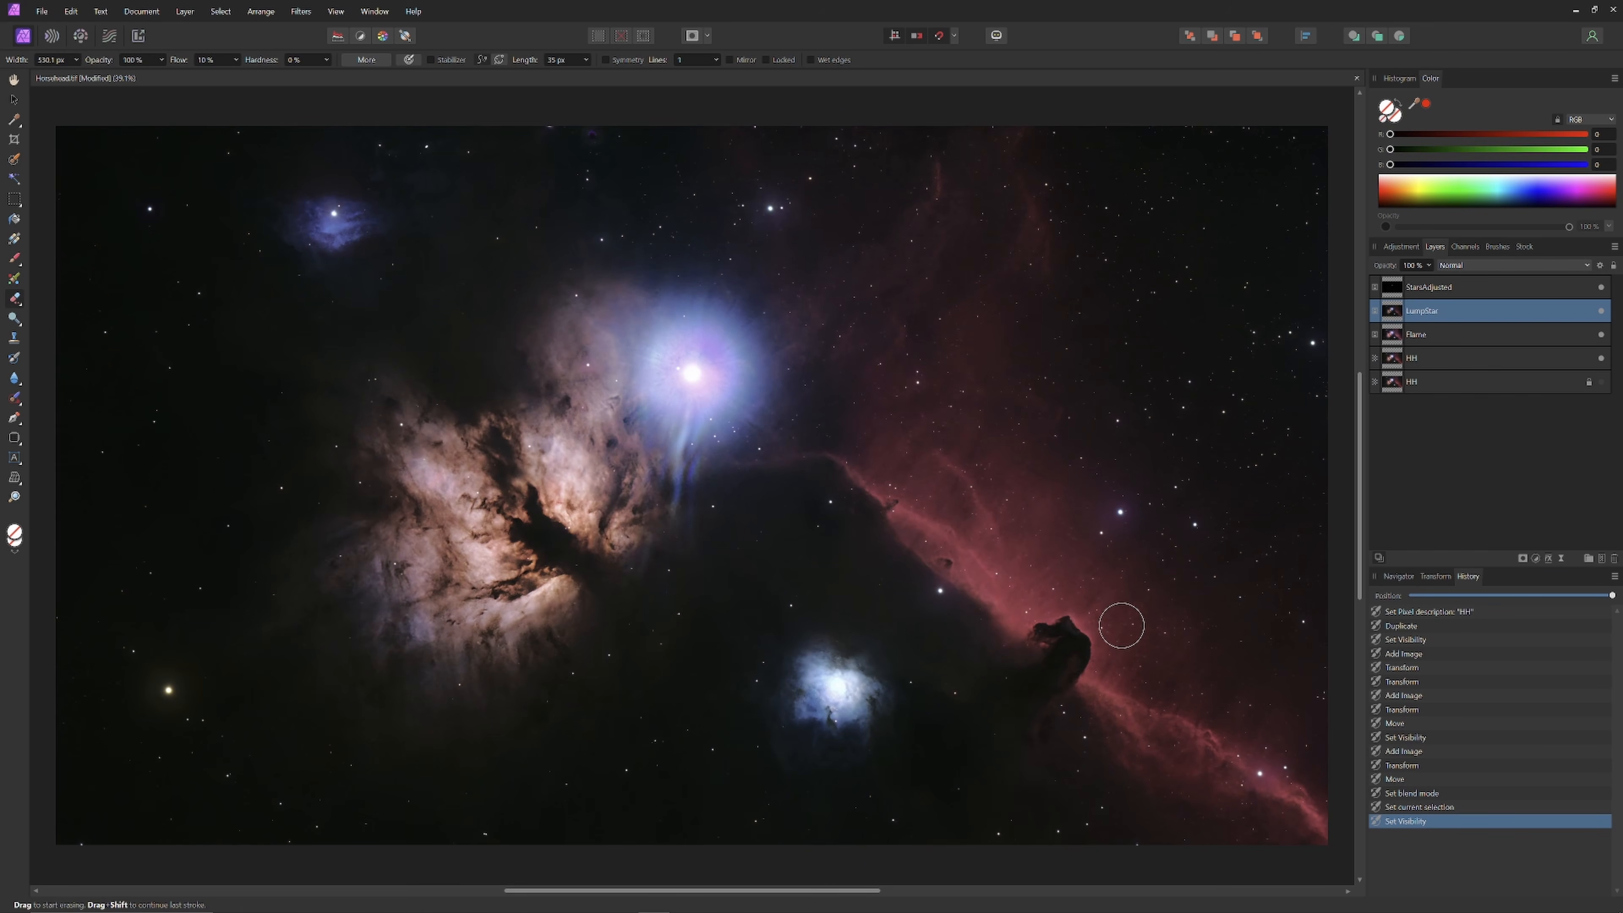
# Step: Erase LumpStar above and around the small blue nebula, then check the result
pyautogui.click(899, 733)
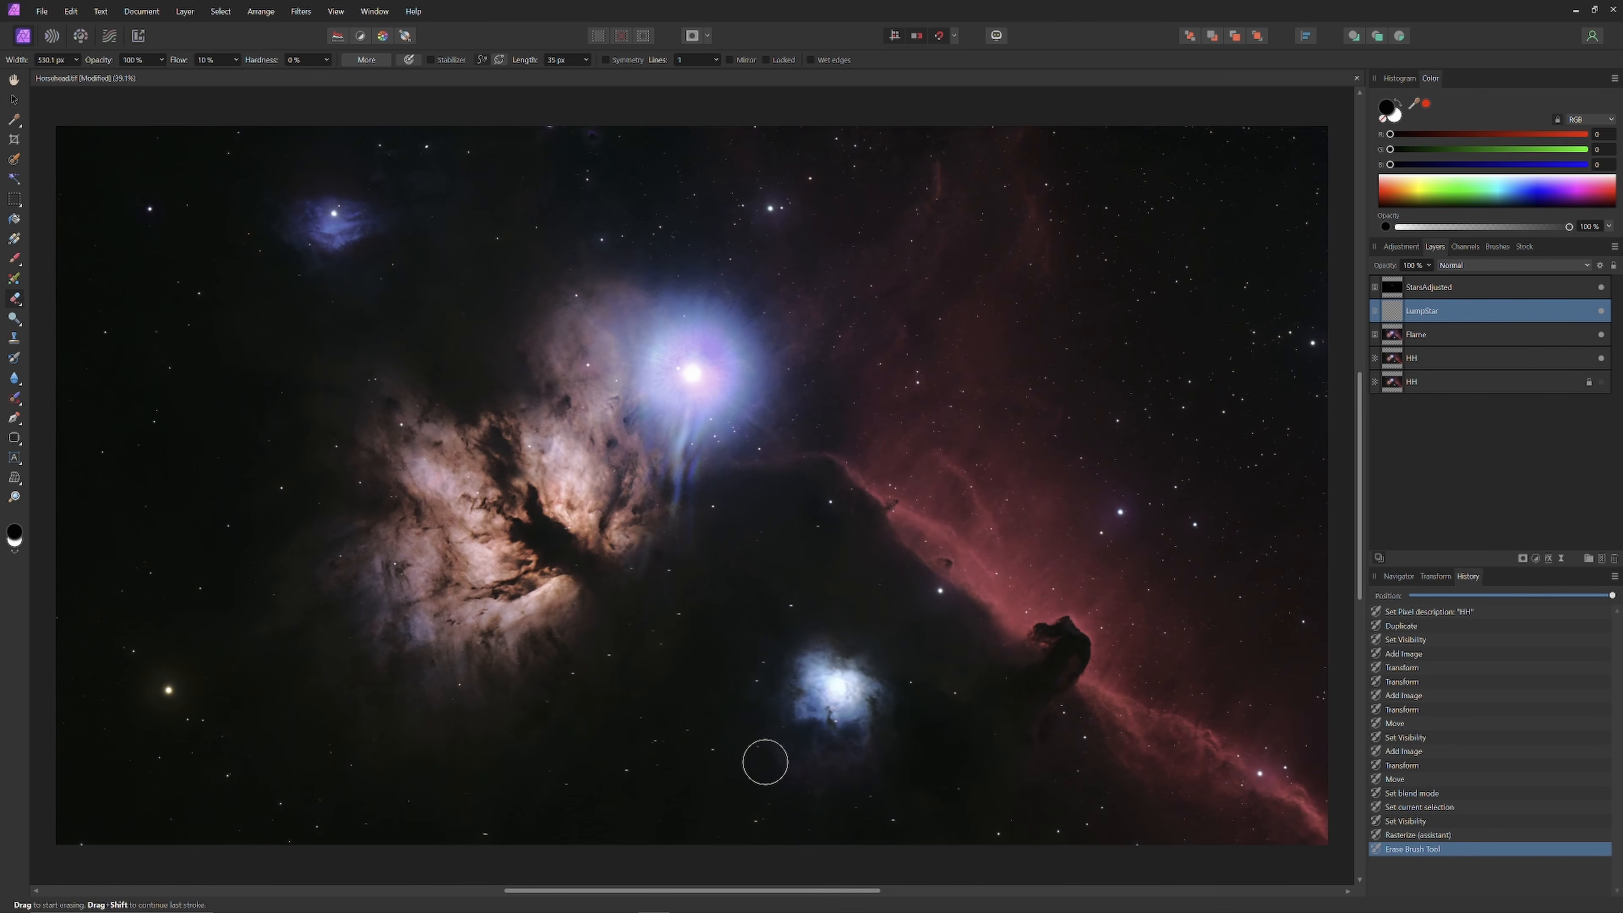
pyautogui.moveTo(814, 607)
pyautogui.mouseDown()
pyautogui.moveTo(787, 605)
pyautogui.moveTo(891, 601)
pyautogui.moveTo(857, 634)
pyautogui.mouseUp()
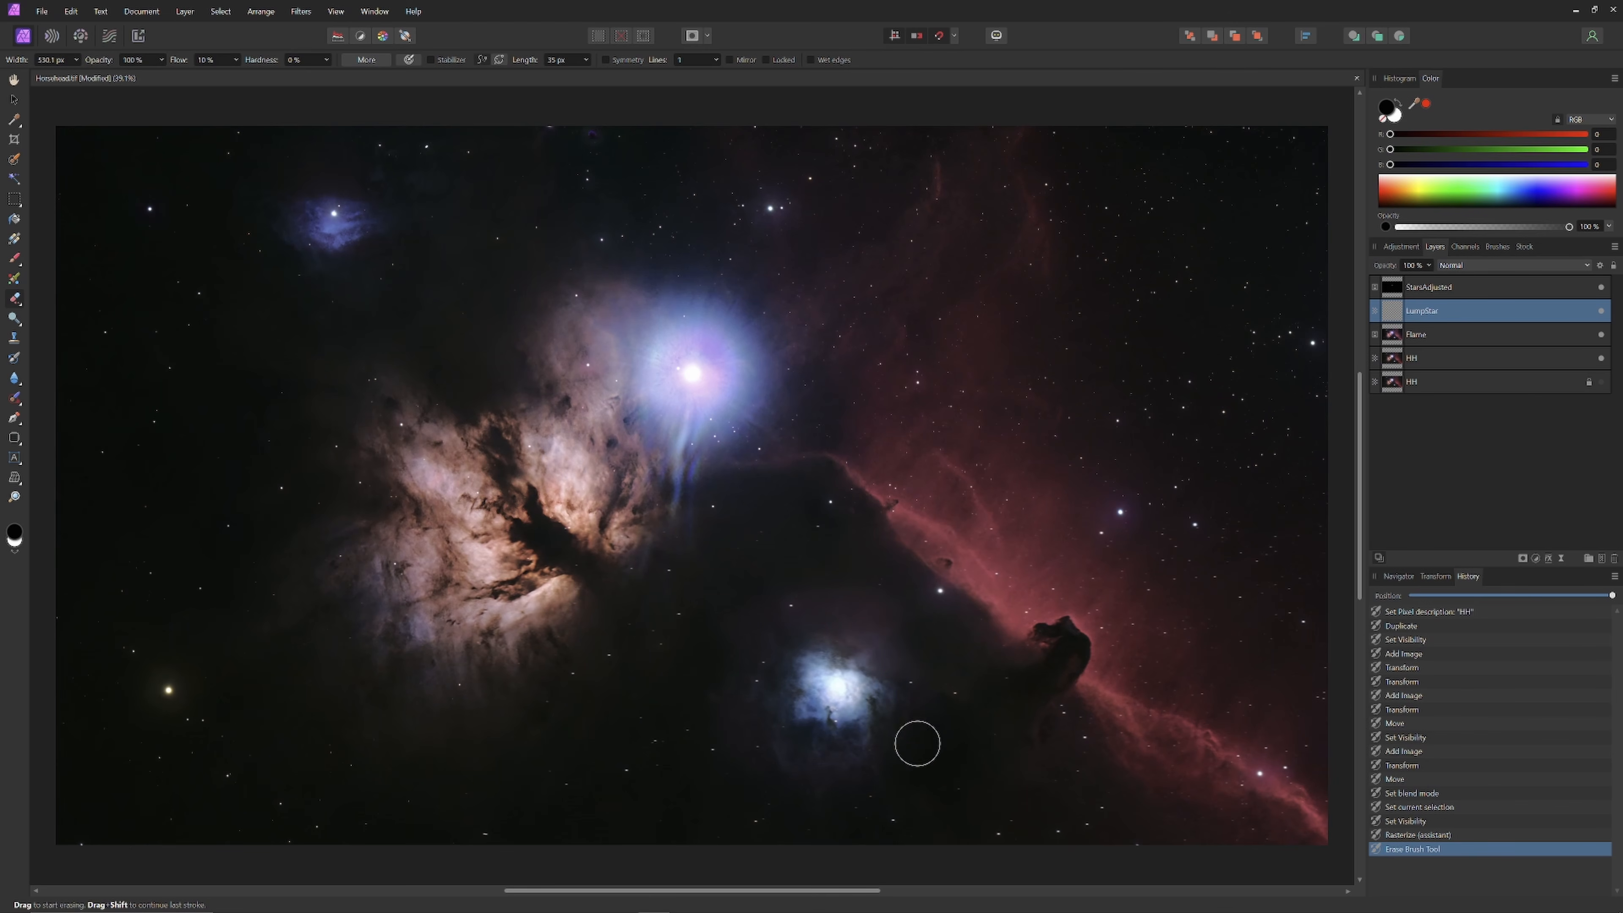
pyautogui.press(']')
pyautogui.press(']')
pyautogui.press(']')
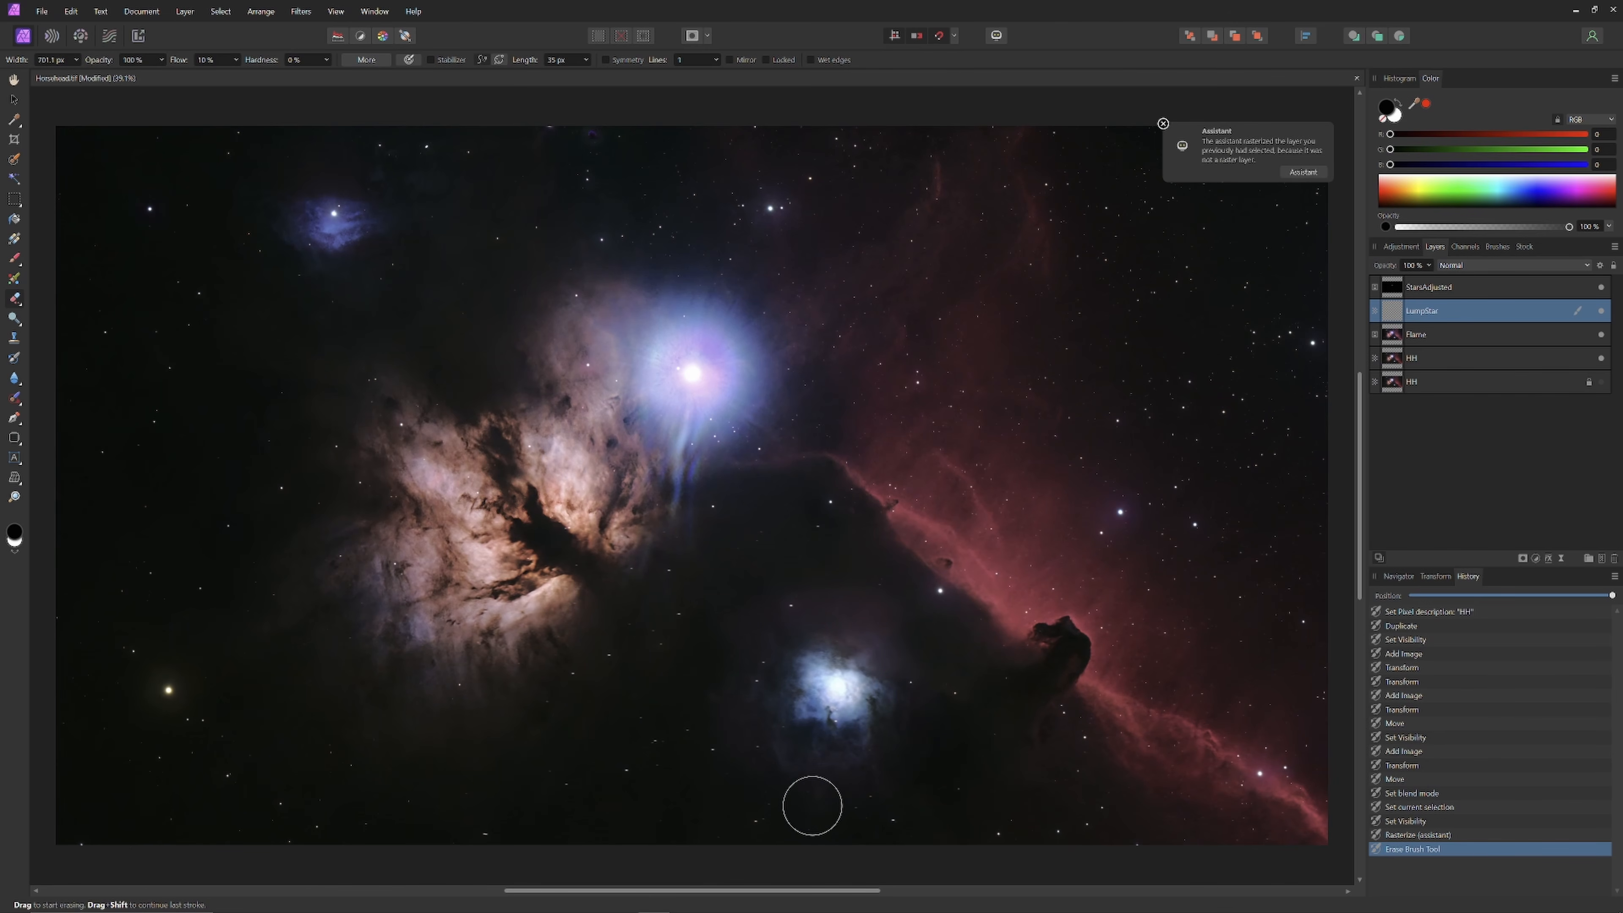
pyautogui.moveTo(812, 805)
pyautogui.mouseDown()
pyautogui.moveTo(827, 806)
pyautogui.moveTo(789, 799)
pyautogui.mouseUp()
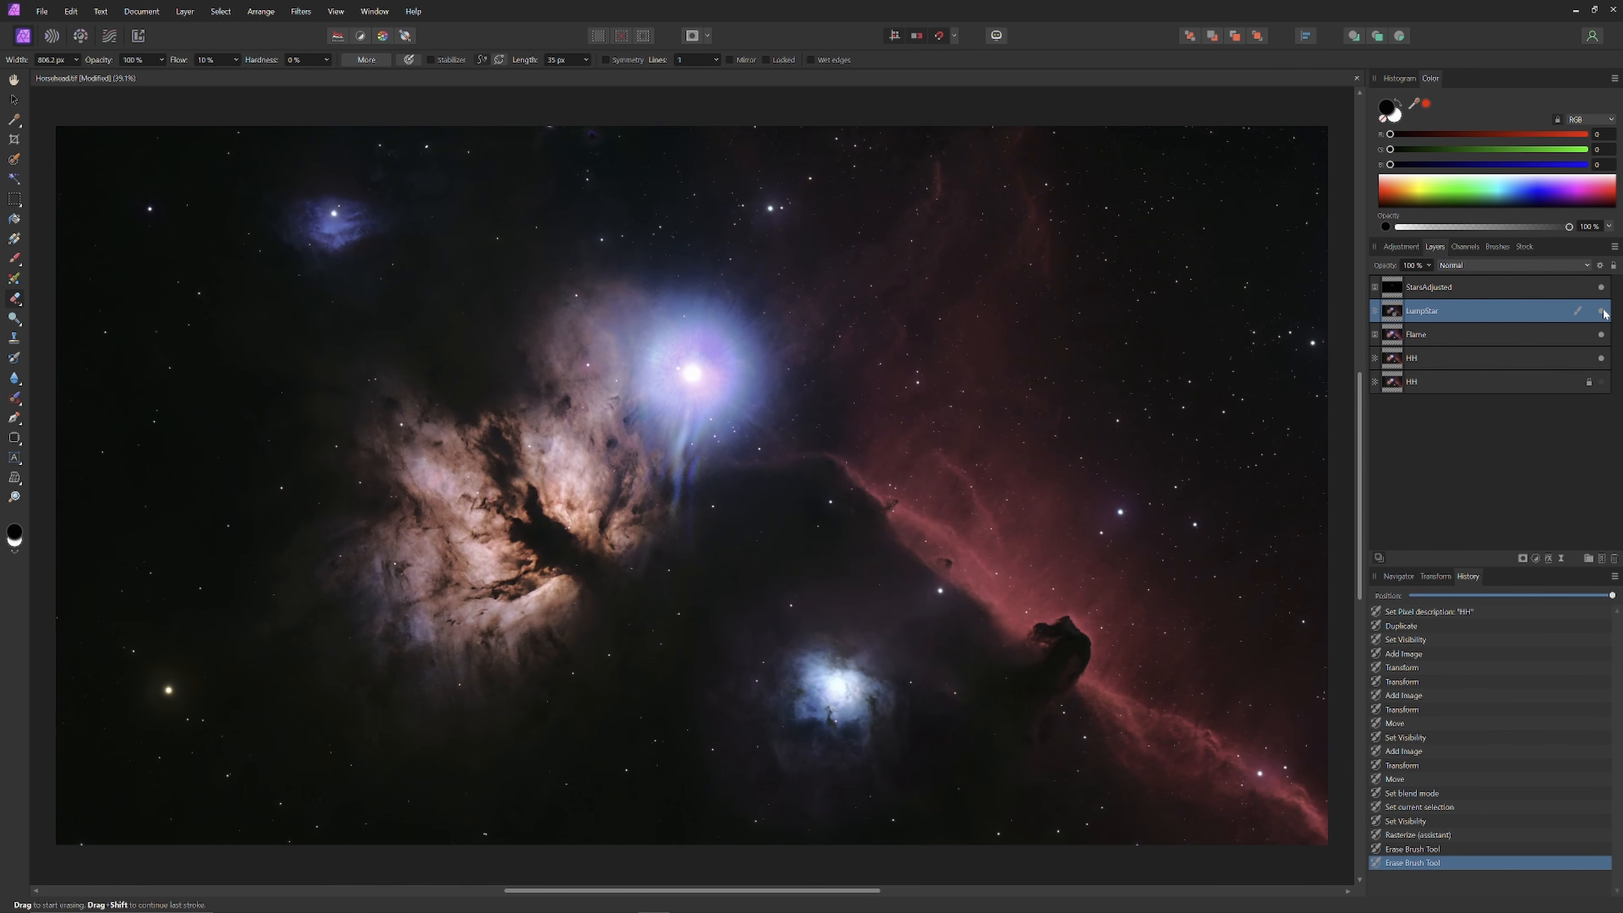
pyautogui.click(1602, 312)
# Step: Toggle LumpStar's visibility to compare the image with and without it
pyautogui.click(1603, 311)
pyautogui.click(1603, 311)
pyautogui.click(1602, 311)
pyautogui.click(1603, 311)
# Step: Erase LumpStar's outer areas and trim its top, left and bottom-right edges
pyautogui.moveTo(790, 569); pyautogui.dragTo(732, 638)
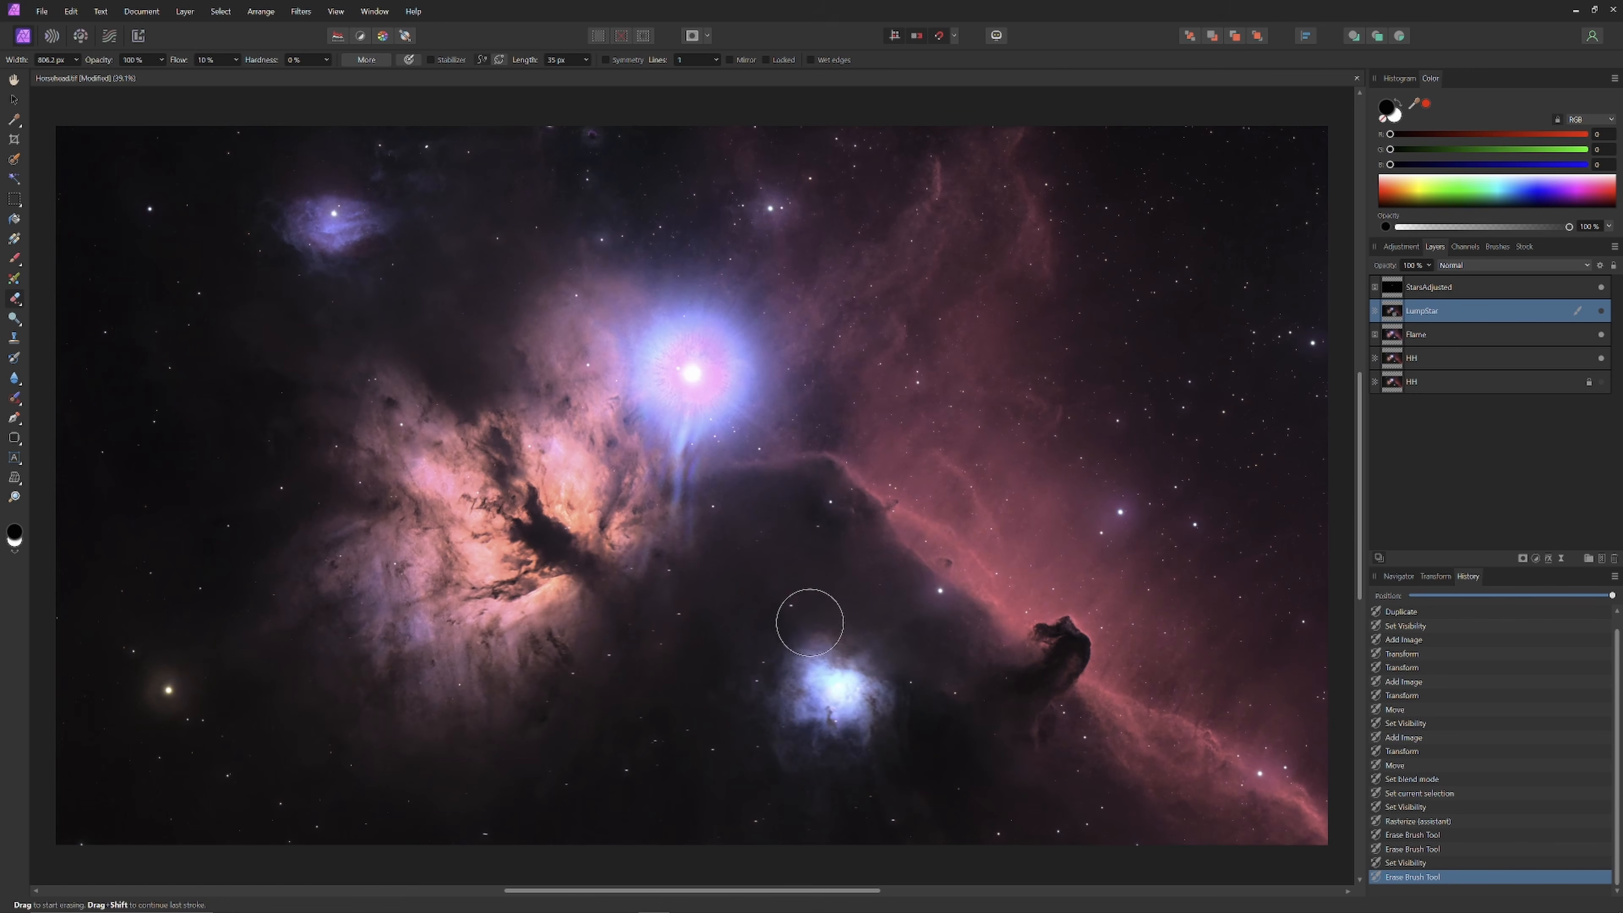
pyautogui.press('[')
pyautogui.press('[')
pyautogui.moveTo(790, 624); pyautogui.dragTo(817, 635)
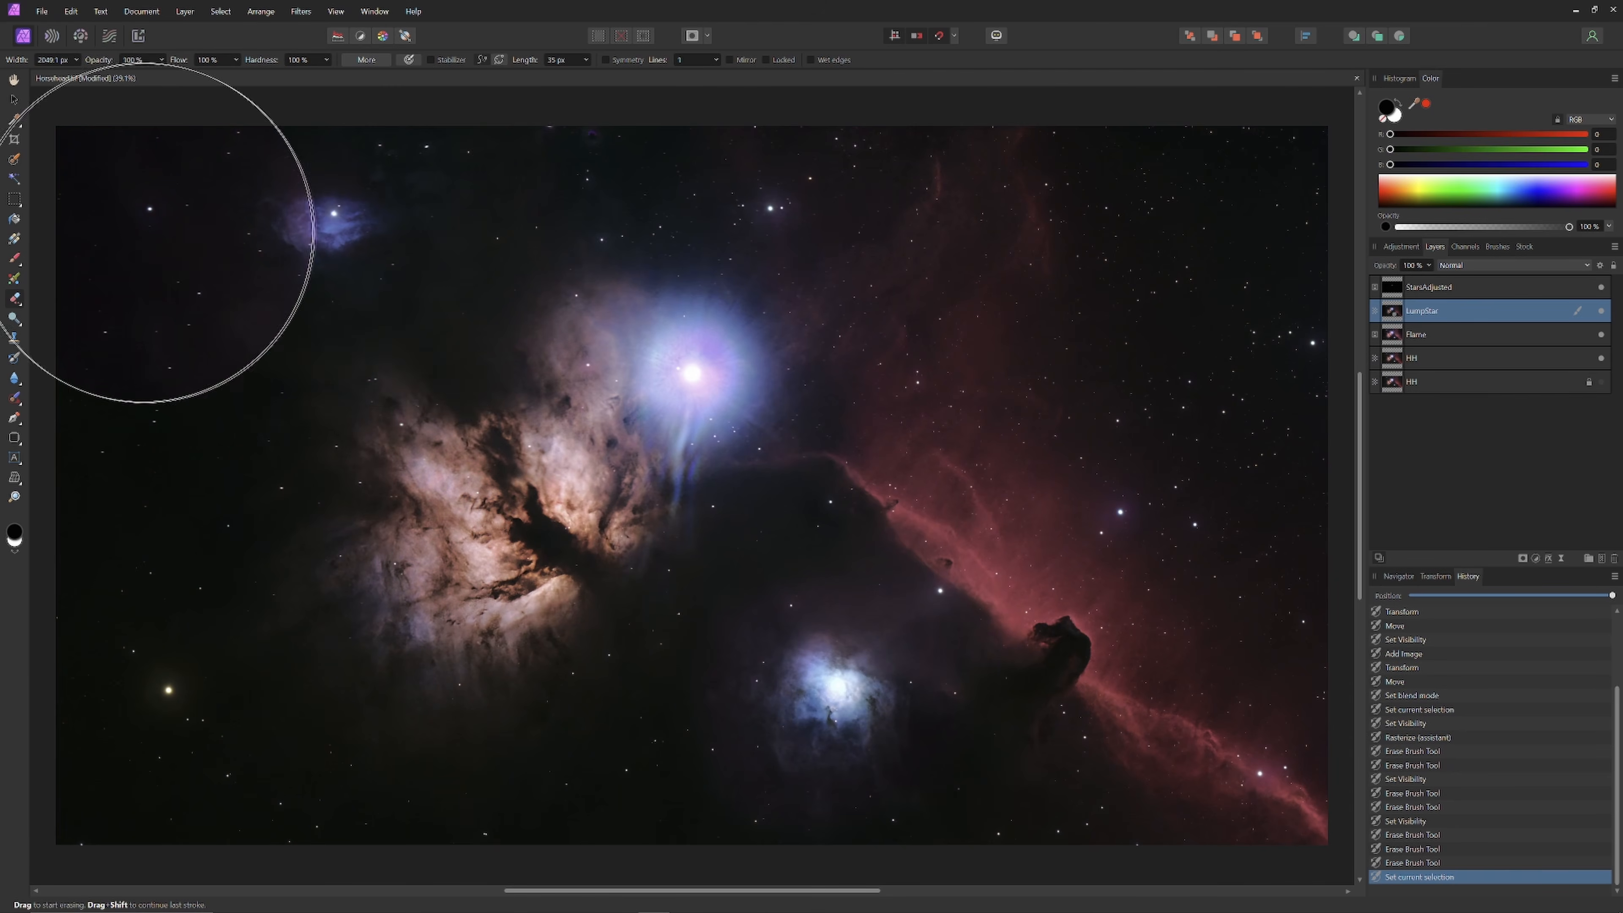
pyautogui.moveTo(144, 233); pyautogui.dragTo(1213, 255)
pyautogui.moveTo(1213, 275); pyautogui.dragTo(178, 322)
pyautogui.moveTo(145, 409)
pyautogui.mouseDown()
pyautogui.moveTo(1228, 601)
pyautogui.moveTo(1239, 779)
pyautogui.mouseUp()
pyautogui.moveTo(153, 614); pyautogui.dragTo(492, 735)
pyautogui.press('[')
pyautogui.moveTo(587, 607); pyautogui.dragTo(577, 798)
pyautogui.moveTo(600, 550); pyautogui.dragTo(913, 479)
pyautogui.moveTo(1069, 729); pyautogui.dragTo(1059, 786)
# Step: Set eraser flow to about 11% and hardness to 0%, then fade LumpStar's edges near the Horsehead
pyautogui.click(236, 60)
pyautogui.moveTo(239, 75); pyautogui.dragTo(161, 81)
pyautogui.click(327, 60)
pyautogui.moveTo(330, 75); pyautogui.dragTo(241, 74)
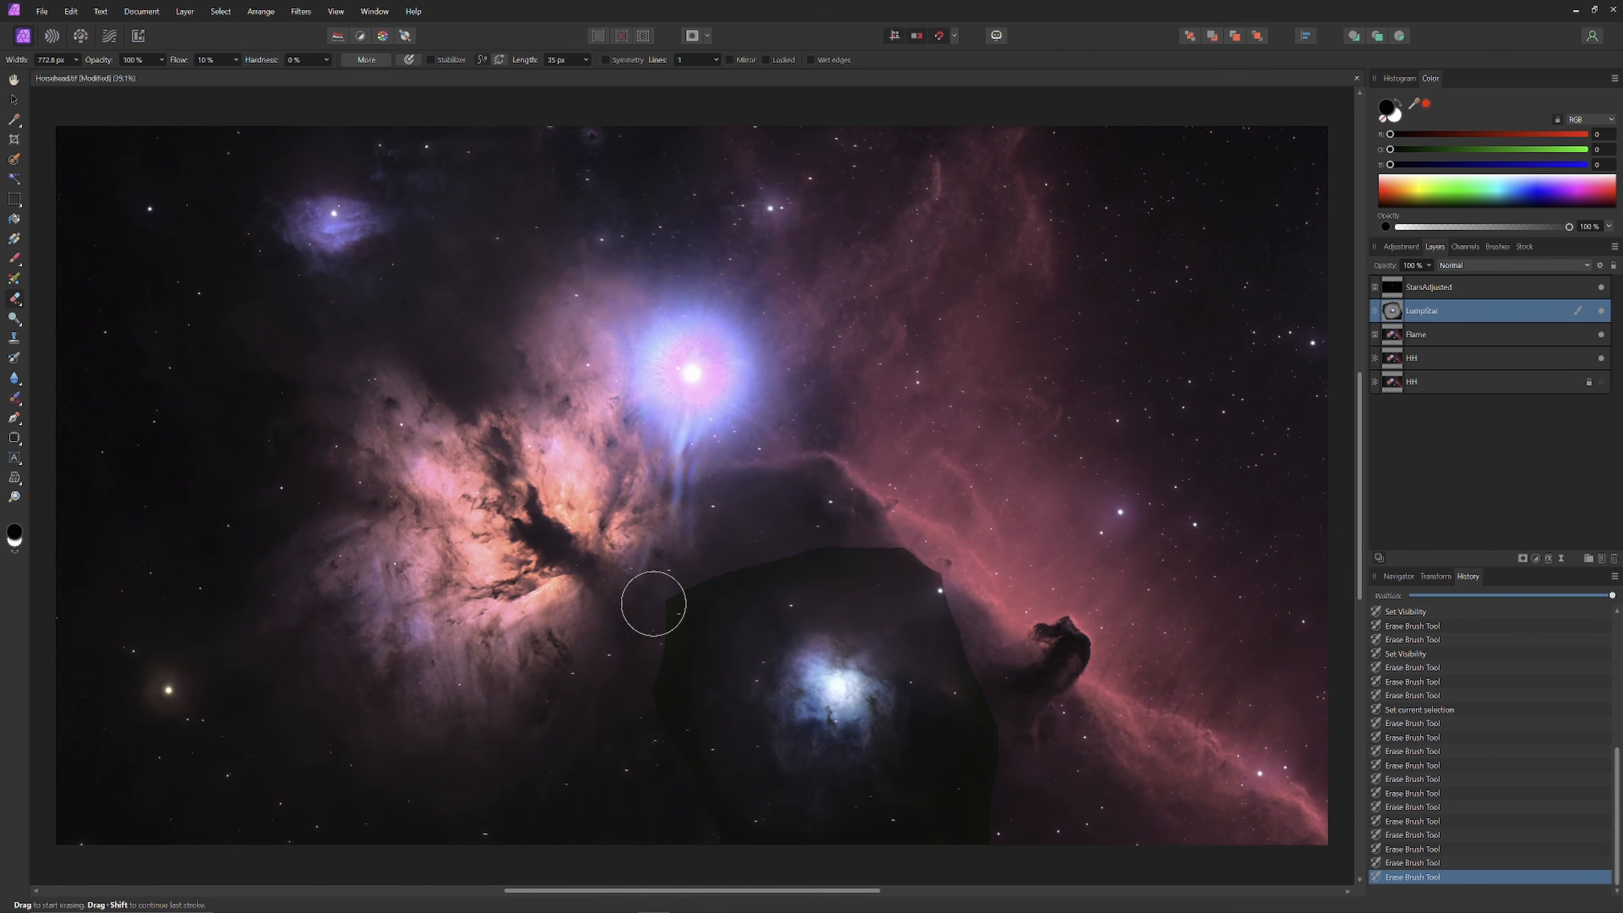
pyautogui.moveTo(652, 598)
pyautogui.mouseDown()
pyautogui.moveTo(706, 533)
pyautogui.moveTo(695, 623)
pyautogui.mouseUp()
pyautogui.moveTo(701, 566)
pyautogui.mouseDown()
pyautogui.moveTo(829, 542)
pyautogui.moveTo(693, 576)
pyautogui.moveTo(679, 599)
pyautogui.moveTo(701, 598)
pyautogui.moveTo(658, 667)
pyautogui.moveTo(663, 716)
pyautogui.moveTo(642, 668)
pyautogui.moveTo(723, 843)
pyautogui.moveTo(650, 708)
pyautogui.moveTo(721, 574)
pyautogui.moveTo(787, 547)
pyautogui.moveTo(779, 568)
pyautogui.moveTo(735, 564)
pyautogui.moveTo(920, 547)
pyautogui.moveTo(866, 547)
pyautogui.moveTo(990, 727)
pyautogui.moveTo(927, 832)
pyautogui.moveTo(939, 747)
pyautogui.mouseUp()
# Step: Raise eraser flow to 30% and erase LumpStar's hard lower-right edge
pyautogui.click(236, 60)
pyautogui.moveTo(235, 75); pyautogui.dragTo(253, 74)
pyautogui.moveTo(739, 766); pyautogui.dragTo(768, 511)
pyautogui.press(']')
pyautogui.press(']')
pyautogui.press(']')
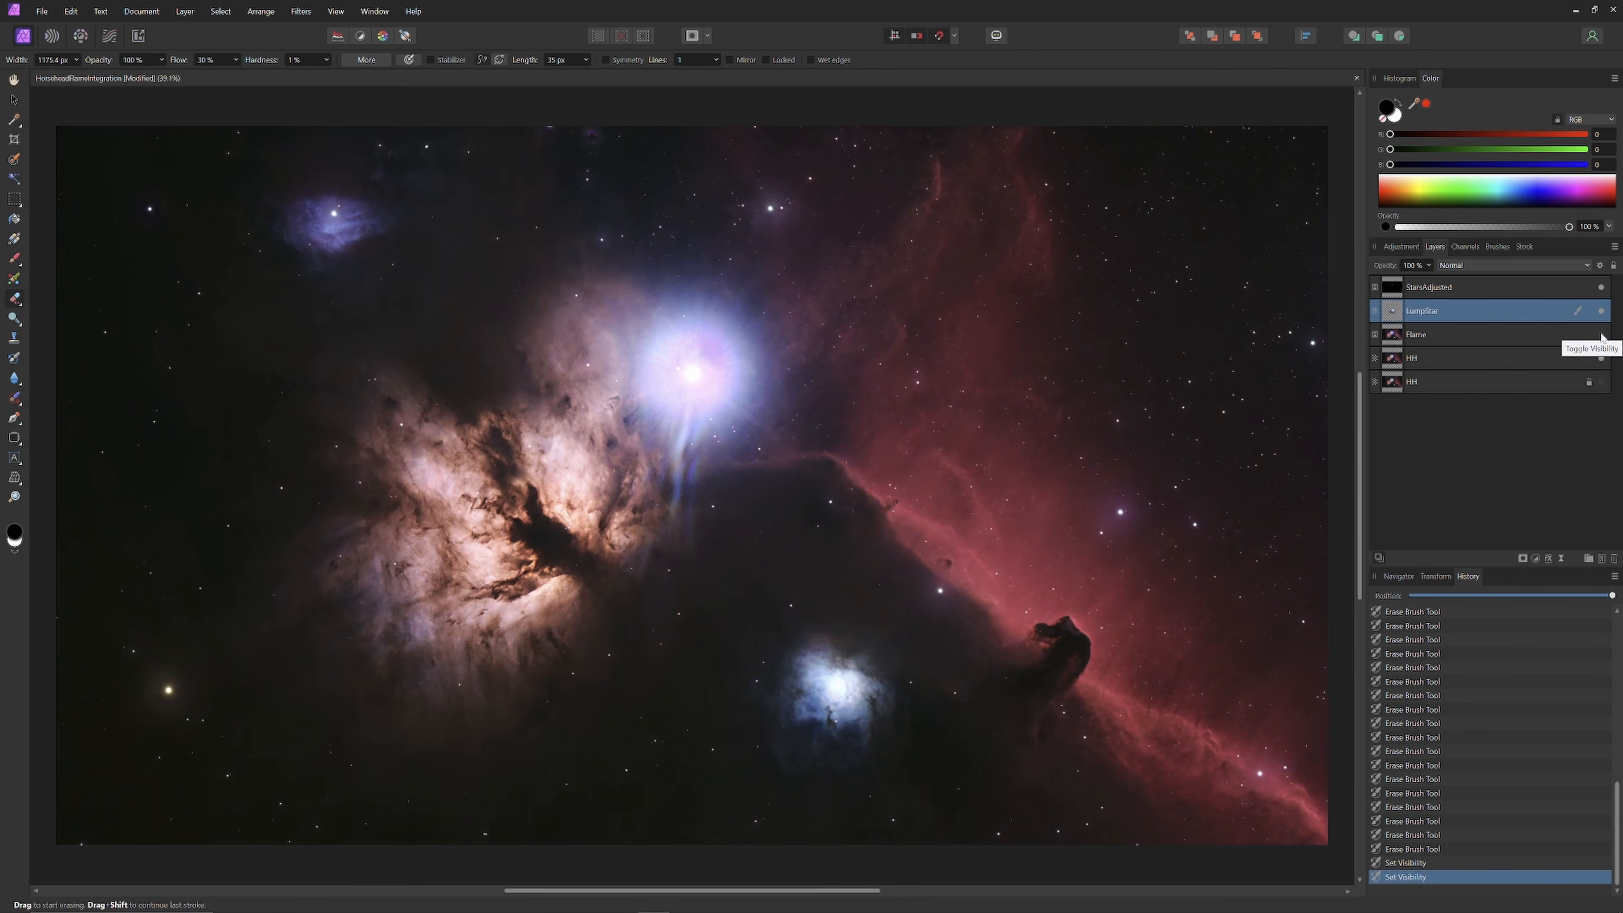
# Step: Compare the image with and without Flame, leave it visible, and drop eraser flow to 10%
pyautogui.click(1600, 335)
pyautogui.click(1601, 334)
pyautogui.click(1600, 334)
pyautogui.click(1600, 334)
pyautogui.click(1601, 335)
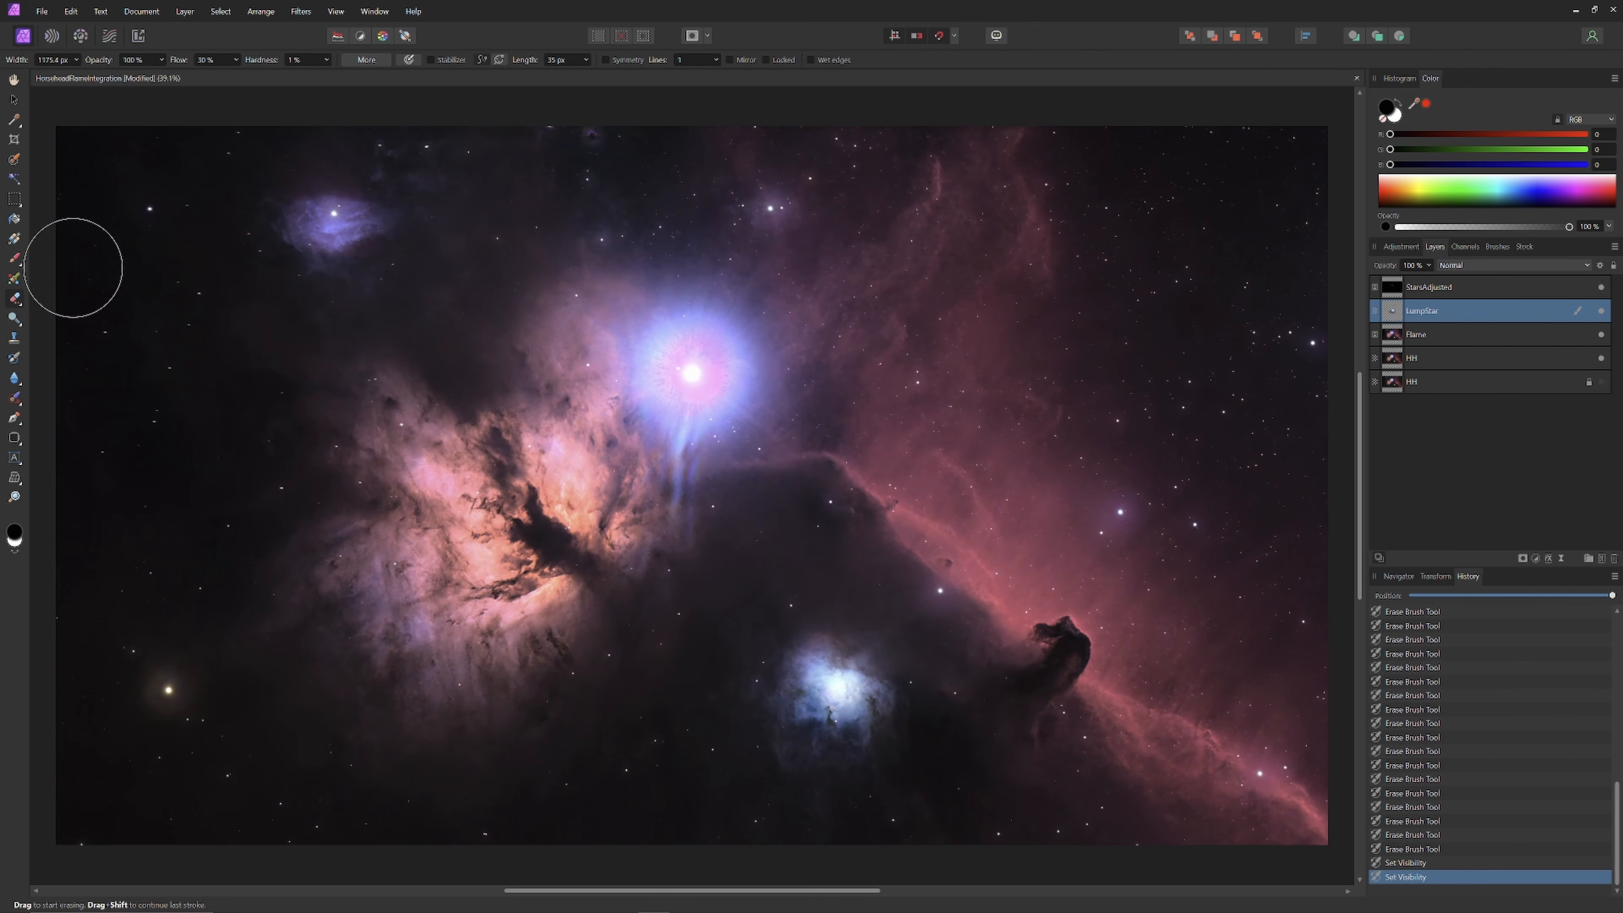
pyautogui.click(236, 64)
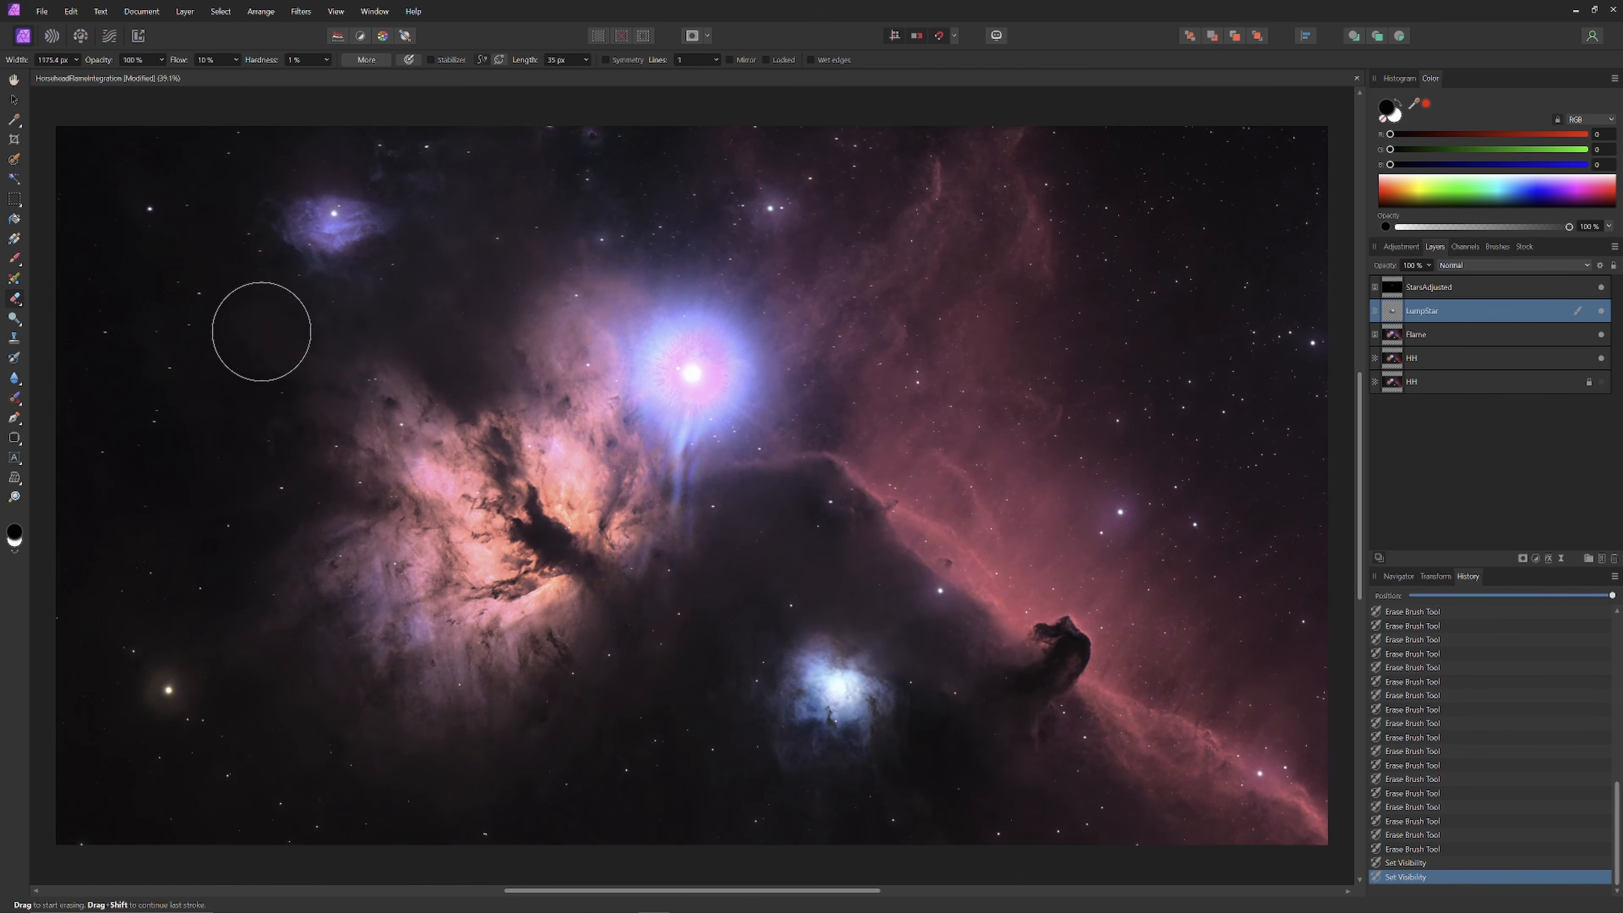
pyautogui.press(']')
pyautogui.press(']')
pyautogui.press(']')
pyautogui.press(']')
pyautogui.press(']')
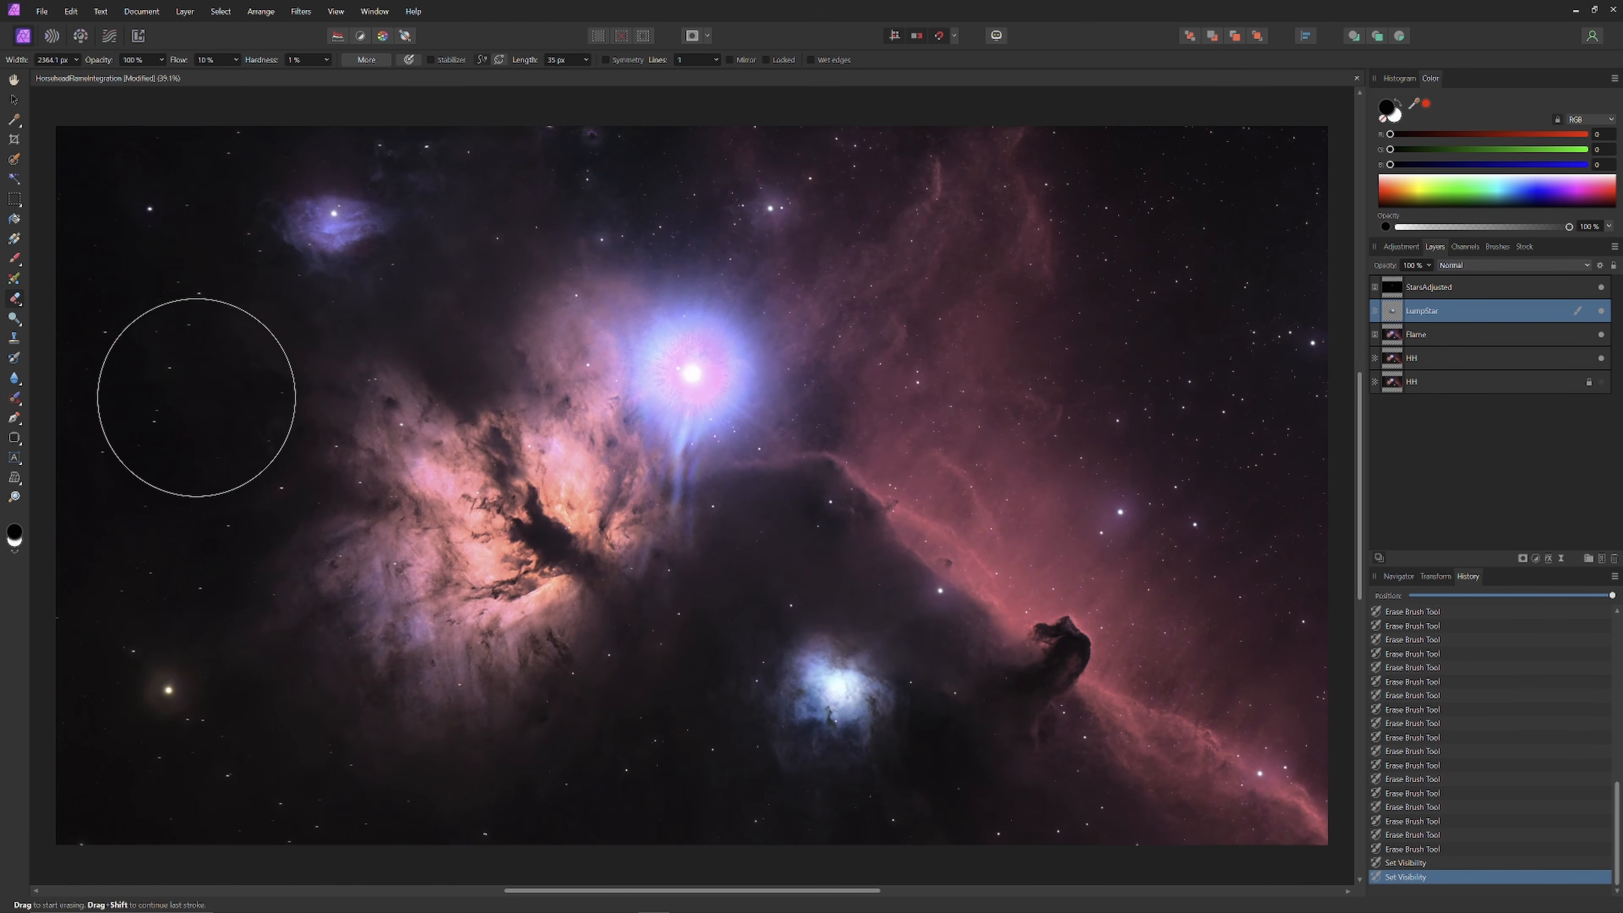
# Step: Set the Flame layer's blend mode to Soft Light
pyautogui.click(1477, 334)
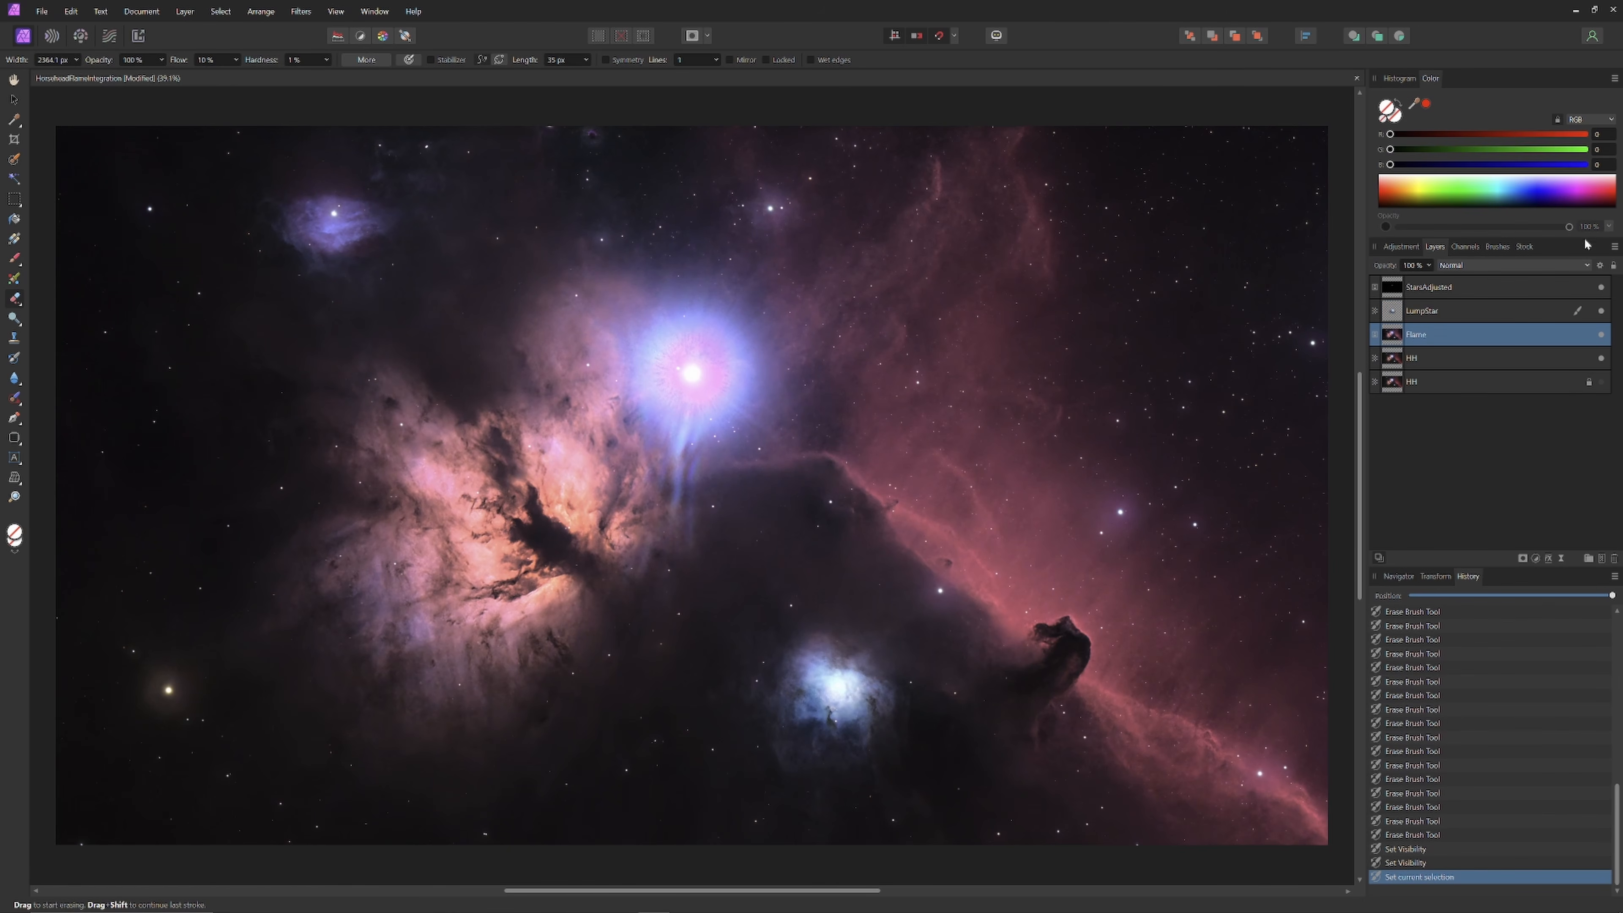
pyautogui.click(1587, 265)
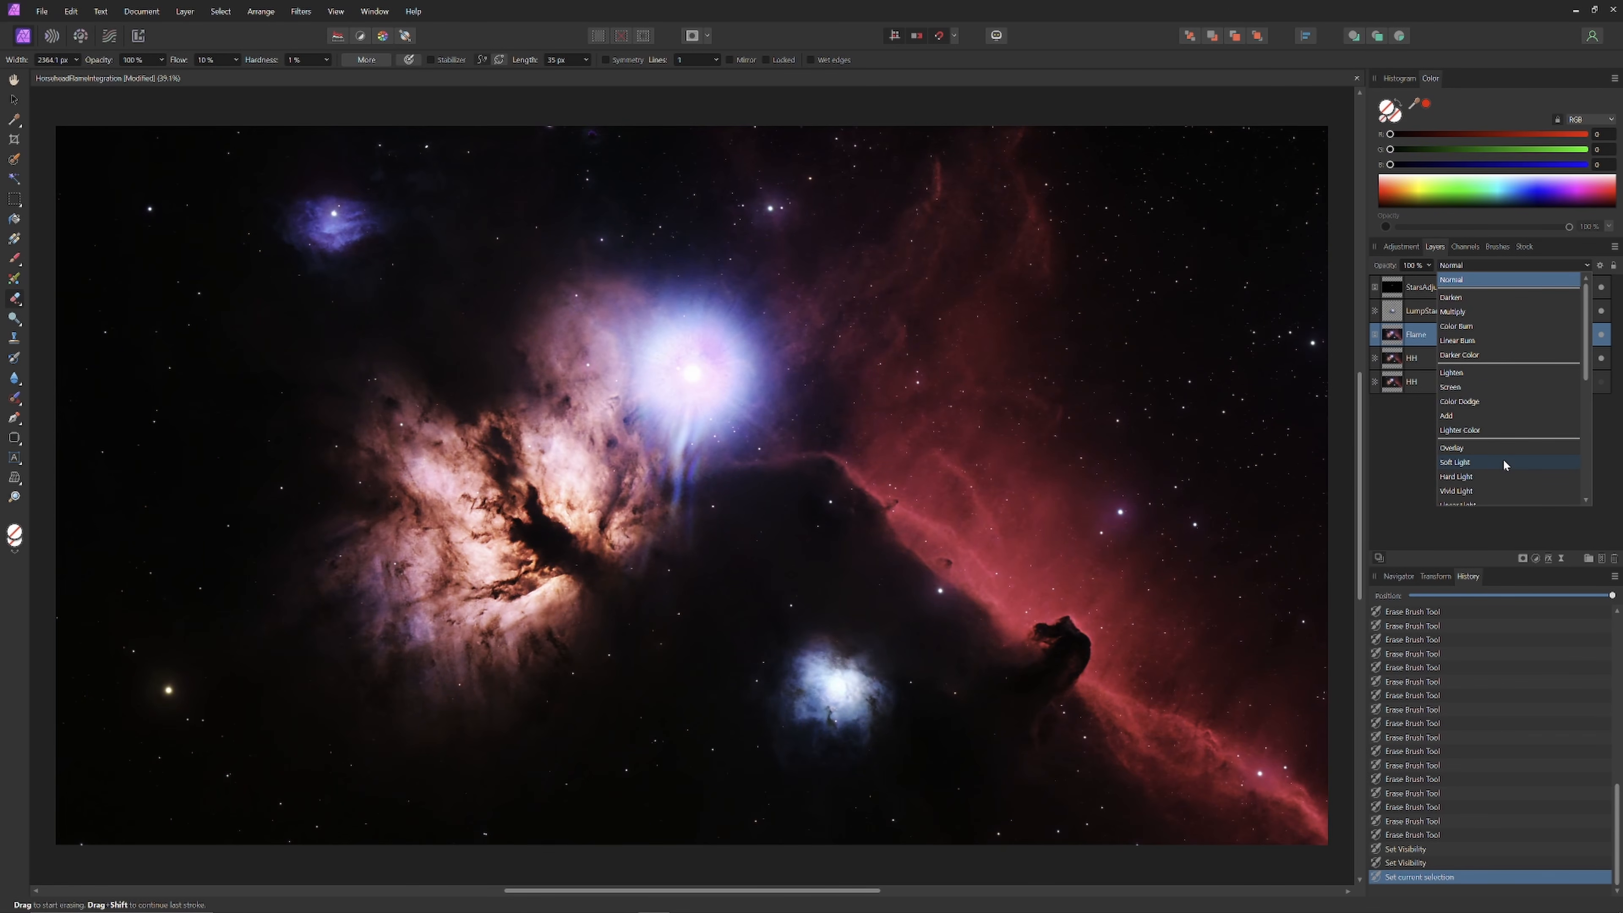
pyautogui.click(1502, 461)
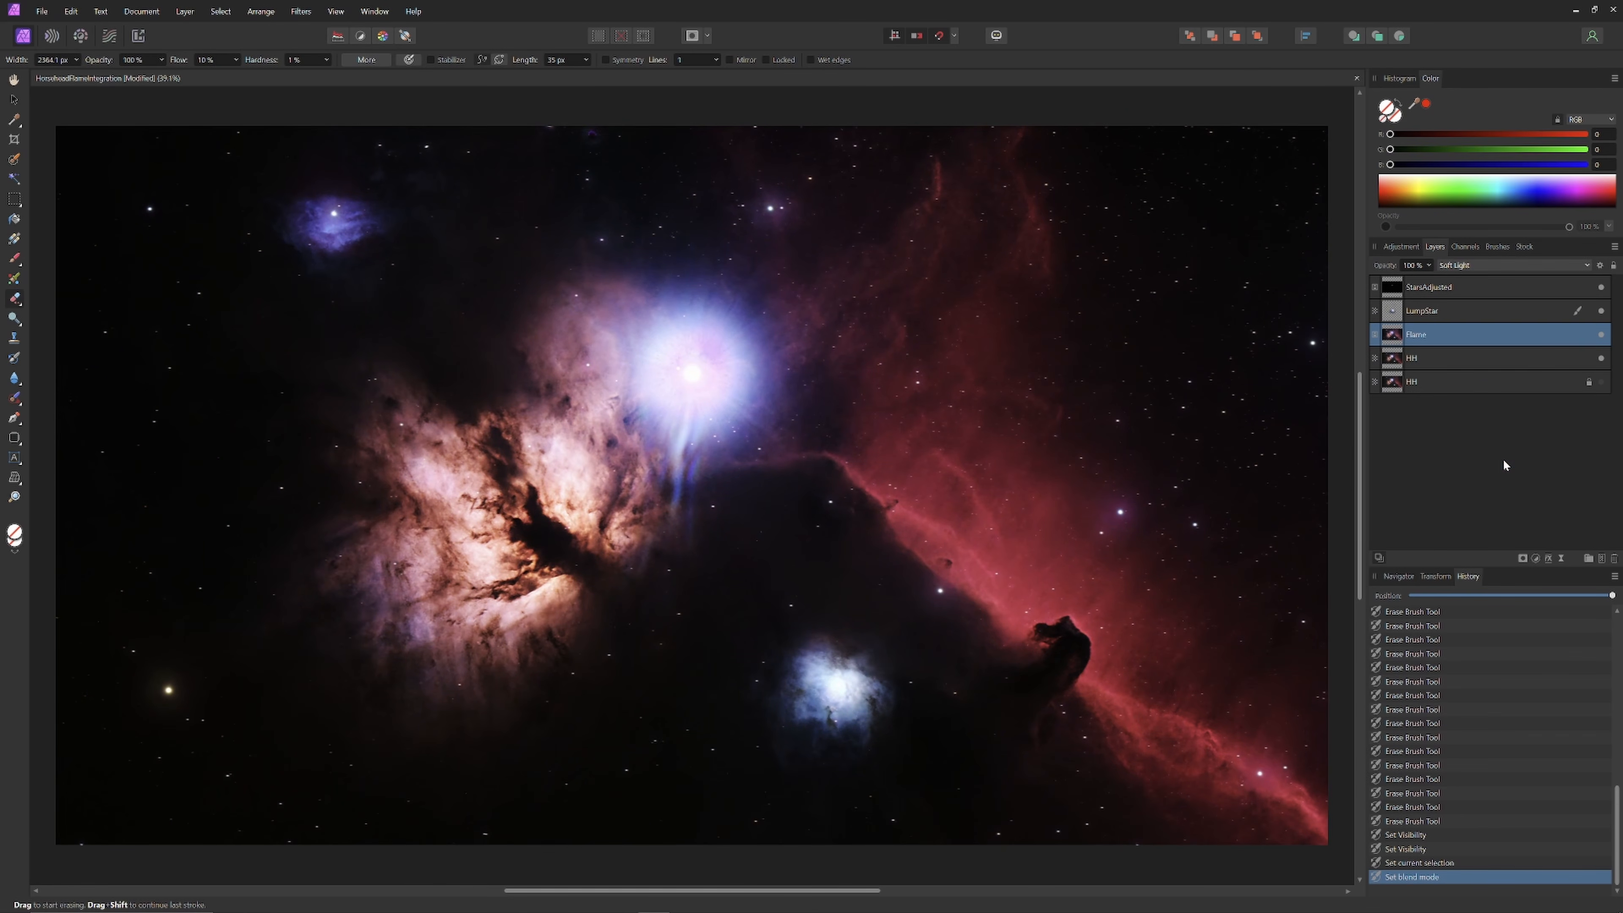
# Step: Toggle the Flame layer on and off repeatedly to compare the Soft Light effect
pyautogui.click(1601, 335)
pyautogui.click(1602, 335)
pyautogui.click(1602, 336)
pyautogui.click(1602, 336)
pyautogui.click(1602, 336)
pyautogui.click(1601, 335)
pyautogui.click(1601, 335)
pyautogui.click(1601, 335)
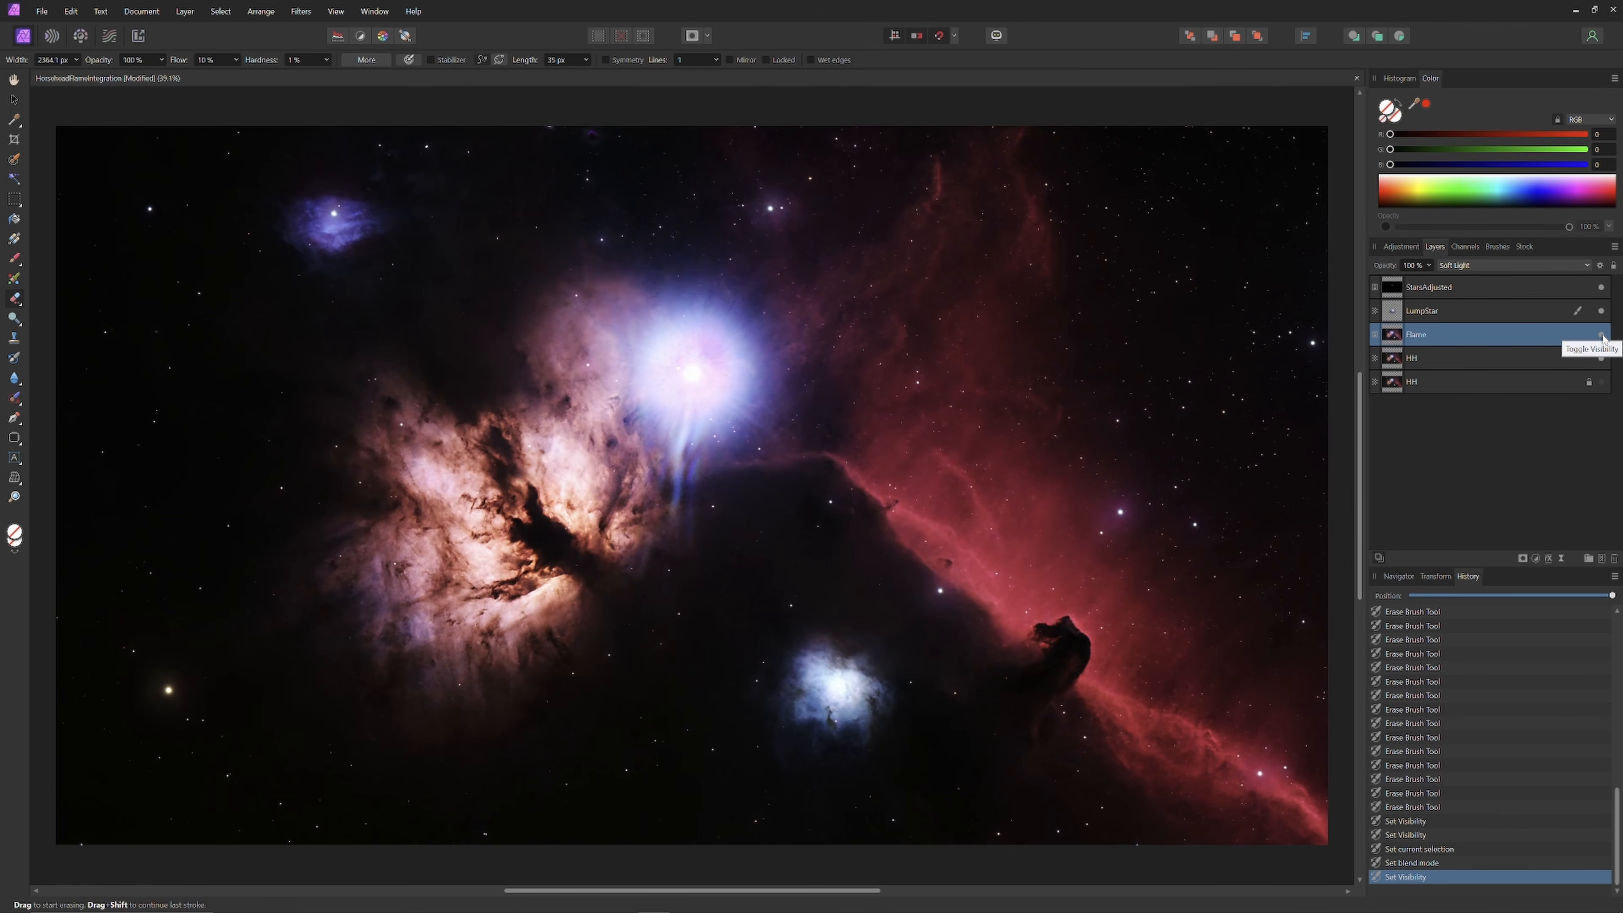
pyautogui.click(1602, 335)
pyautogui.click(1602, 335)
pyautogui.click(1601, 336)
# Step: Hide and restore LumpStar and the HH layer to compare the nebula and stars
pyautogui.click(1601, 311)
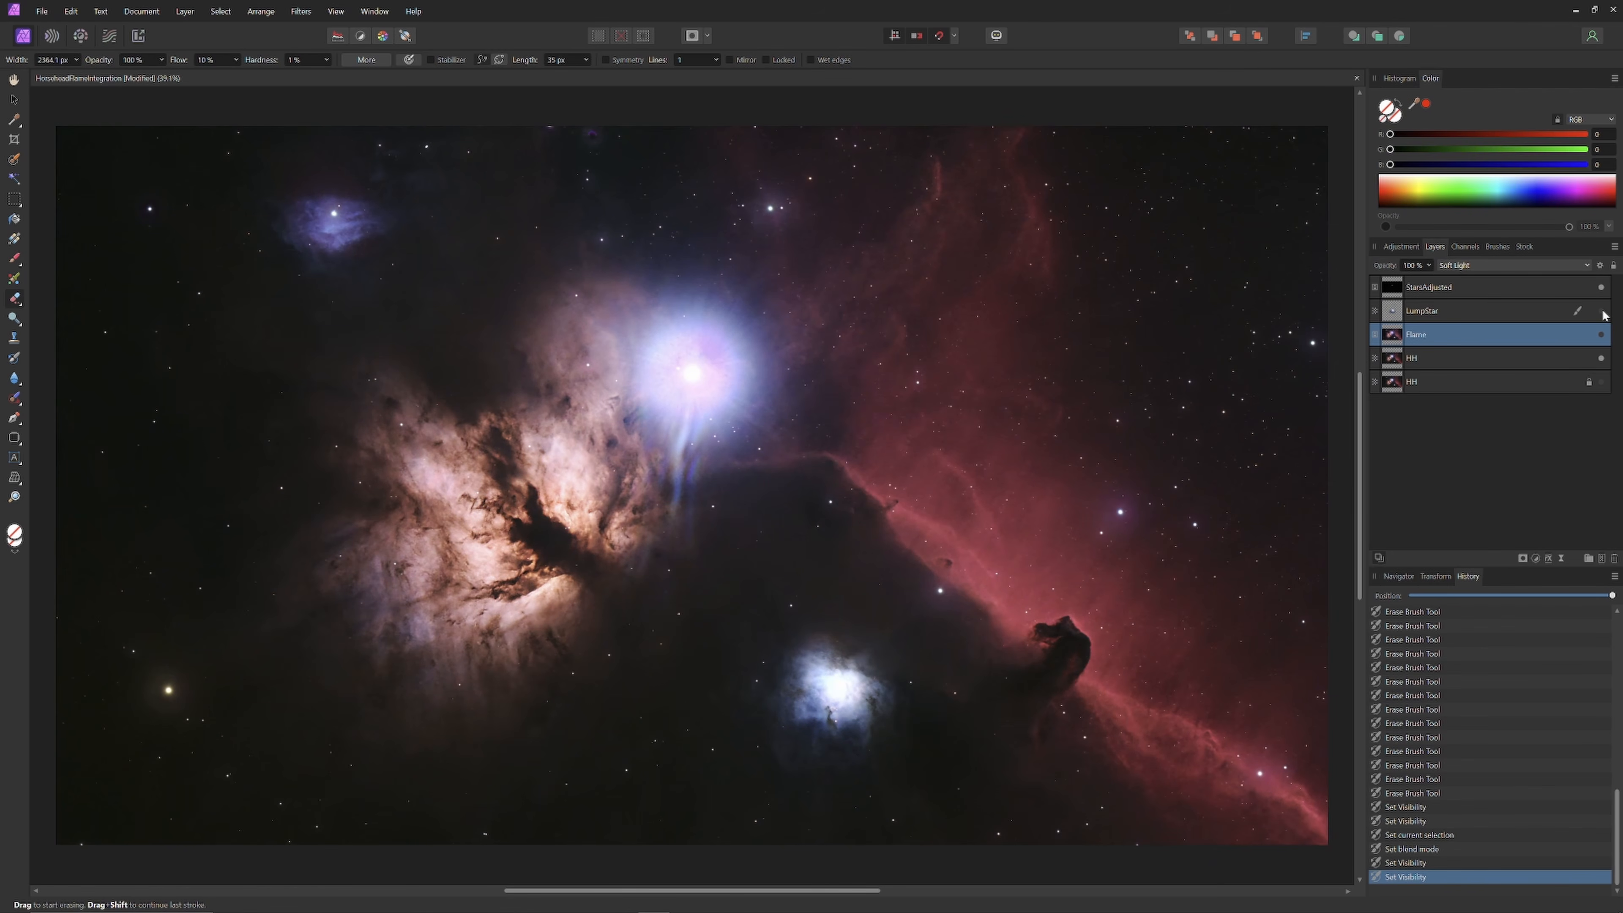
pyautogui.click(1601, 357)
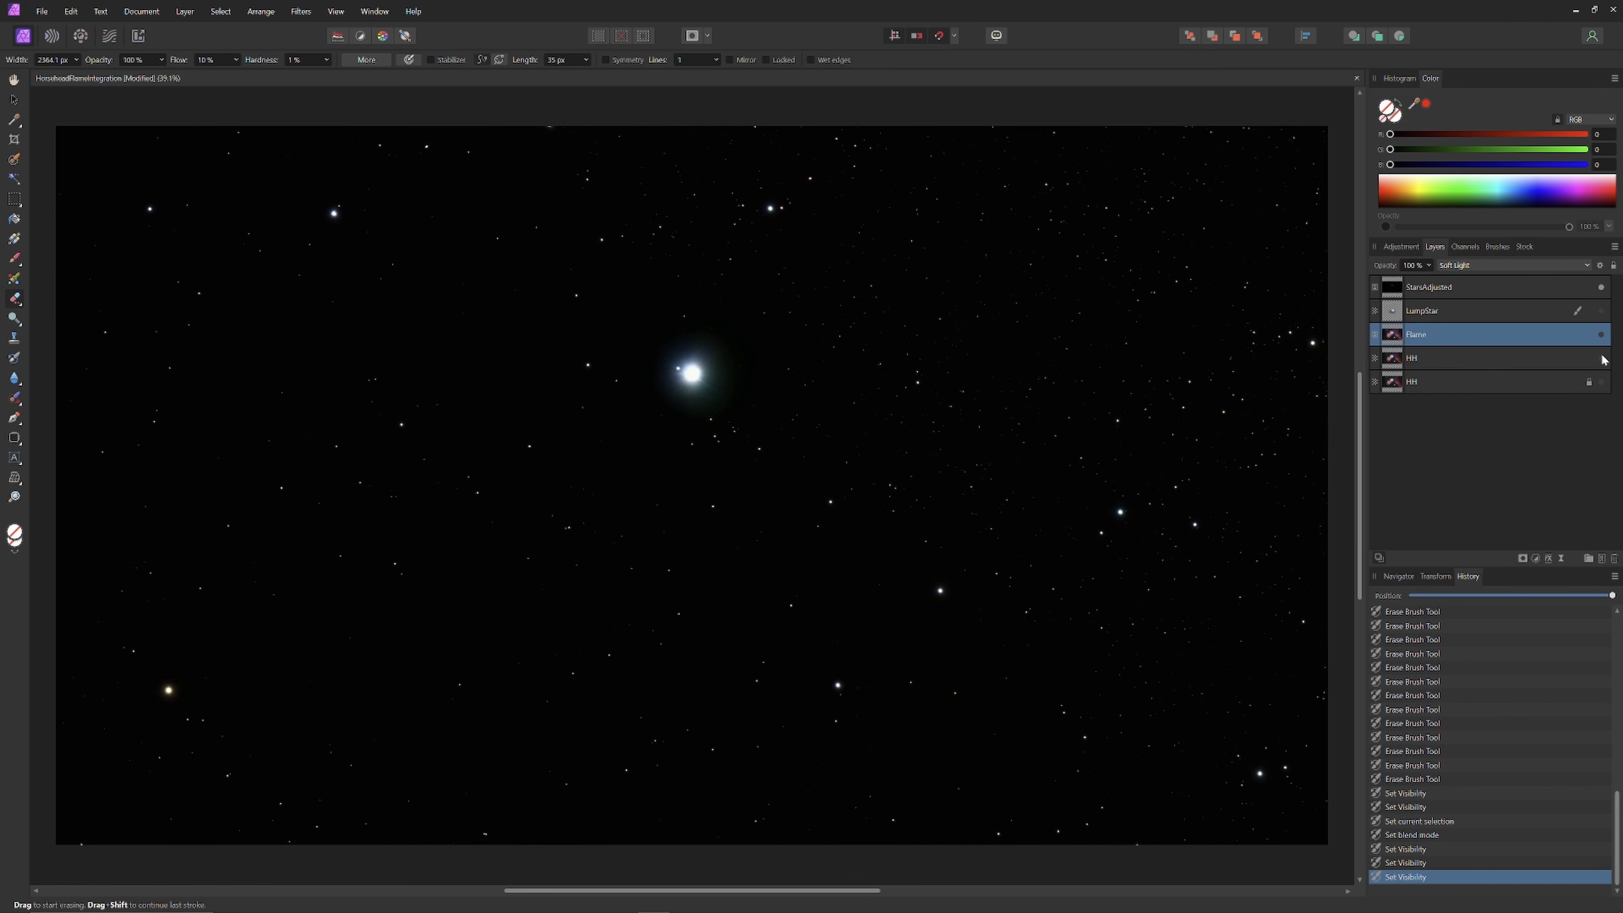
pyautogui.click(1602, 353)
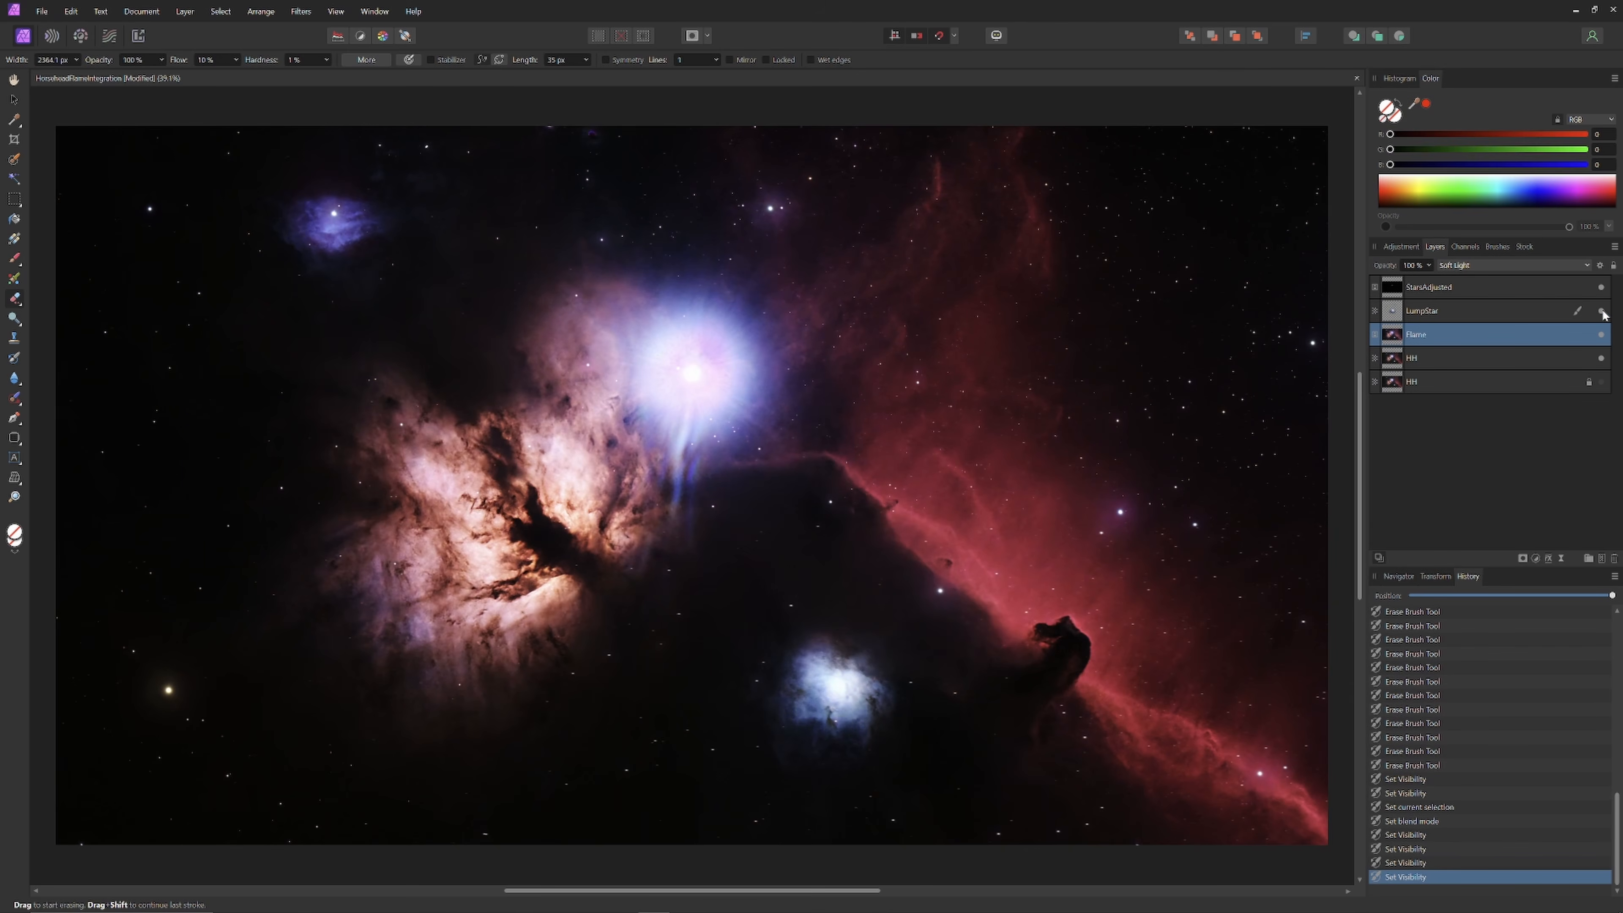
pyautogui.click(1602, 312)
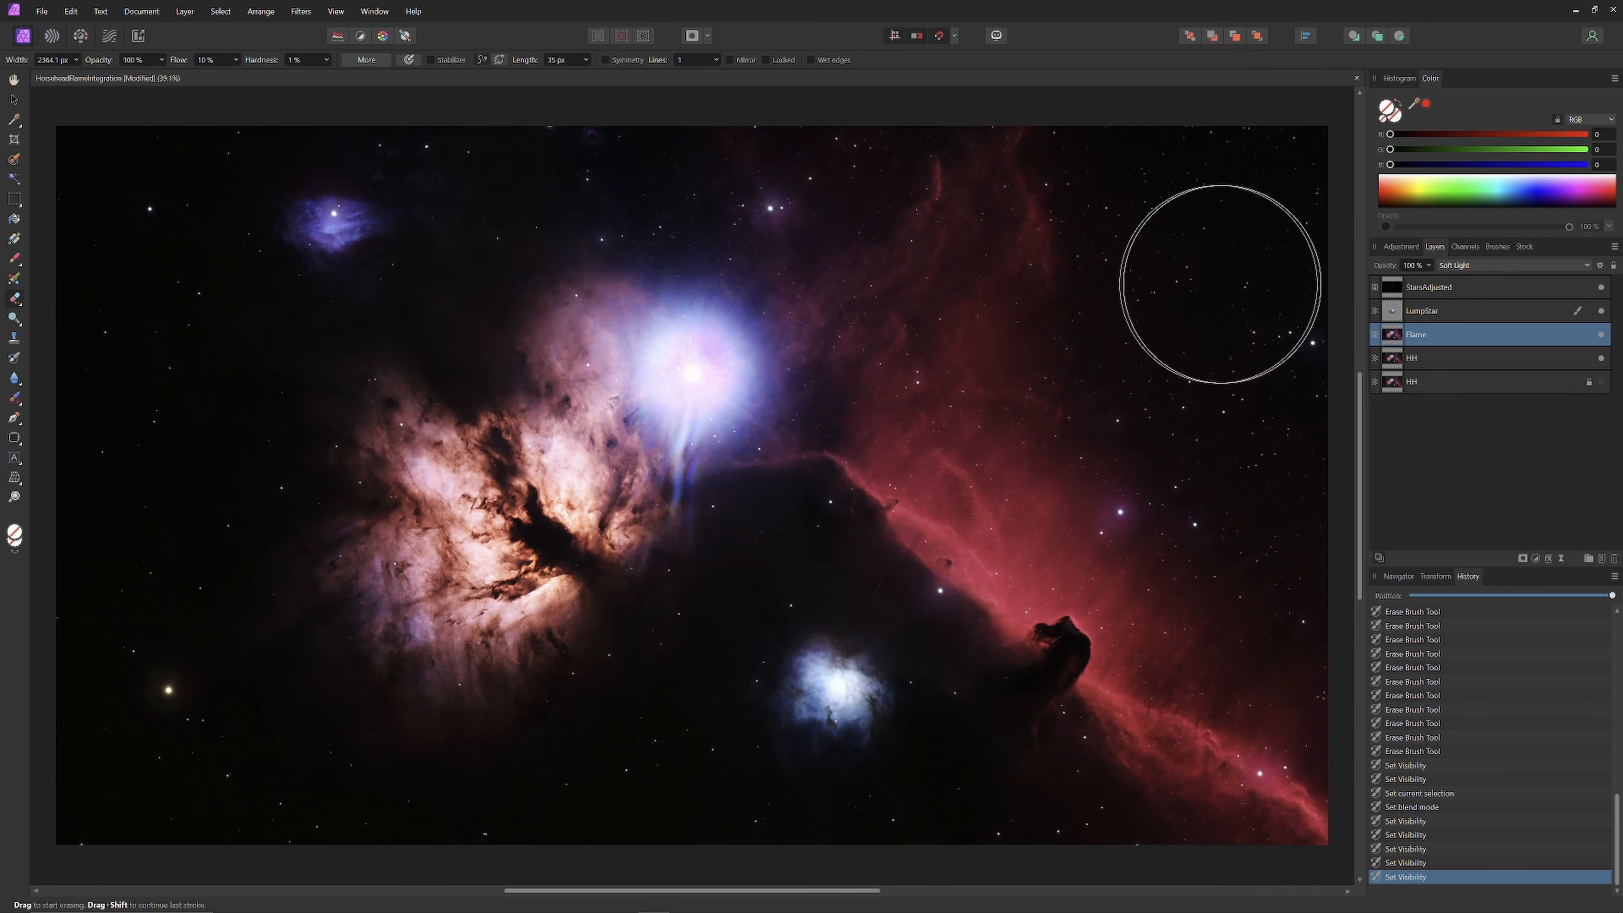
pyautogui.moveTo(584, 910)
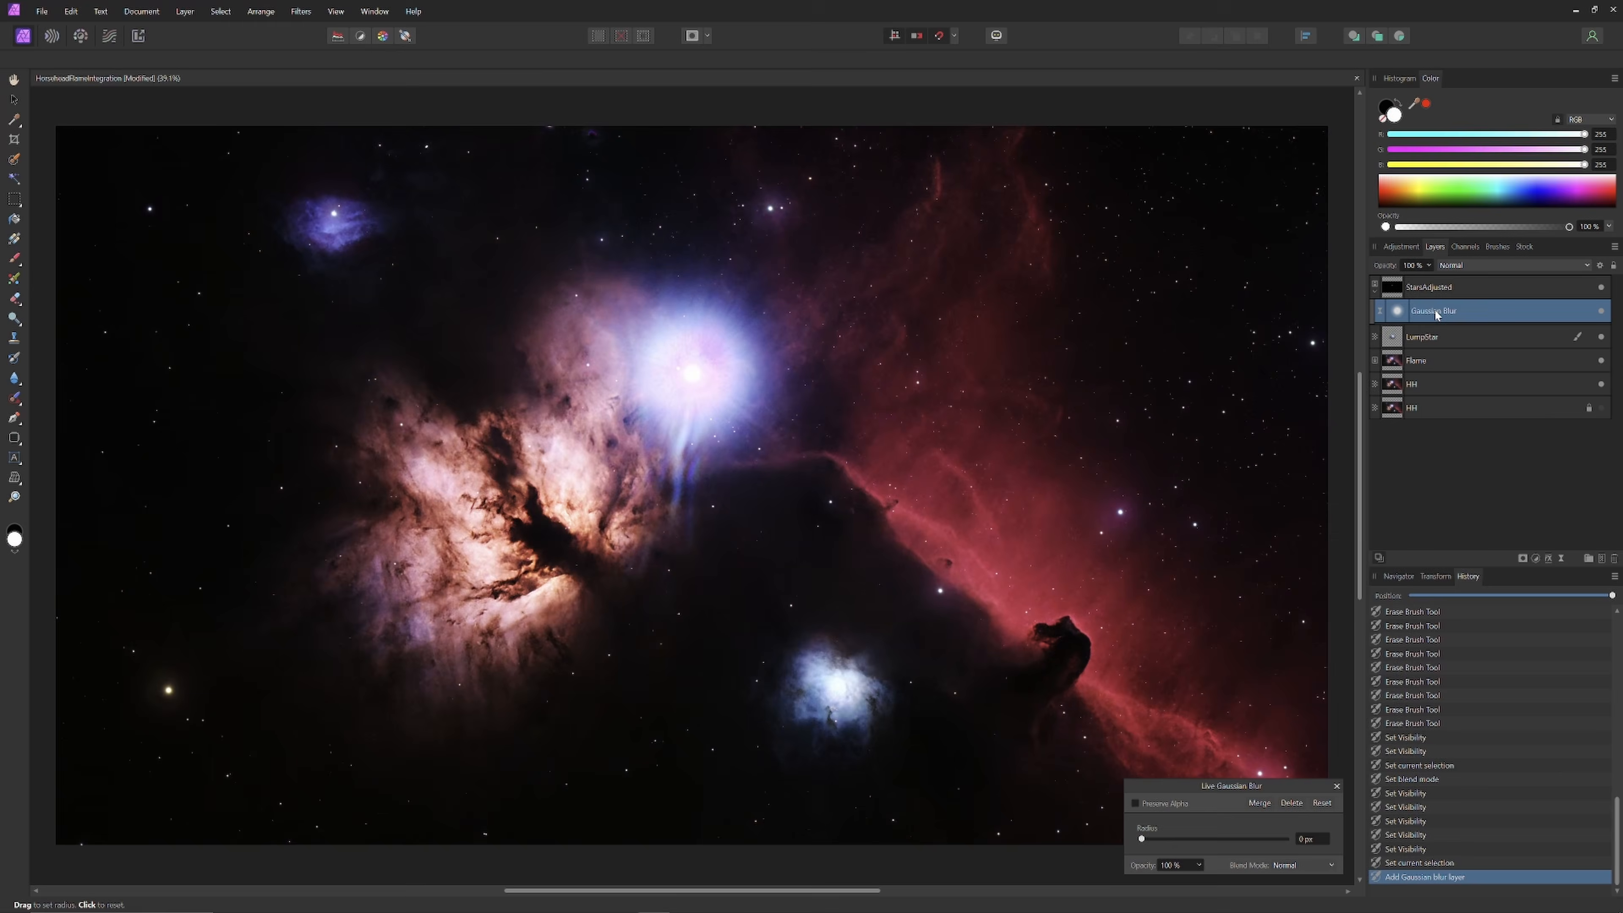
# Step: Nest the Gaussian Blur layer inside StarsAdjusted with a 10 px radius and close its settings
pyautogui.moveTo(1436, 312); pyautogui.dragTo(1433, 329)
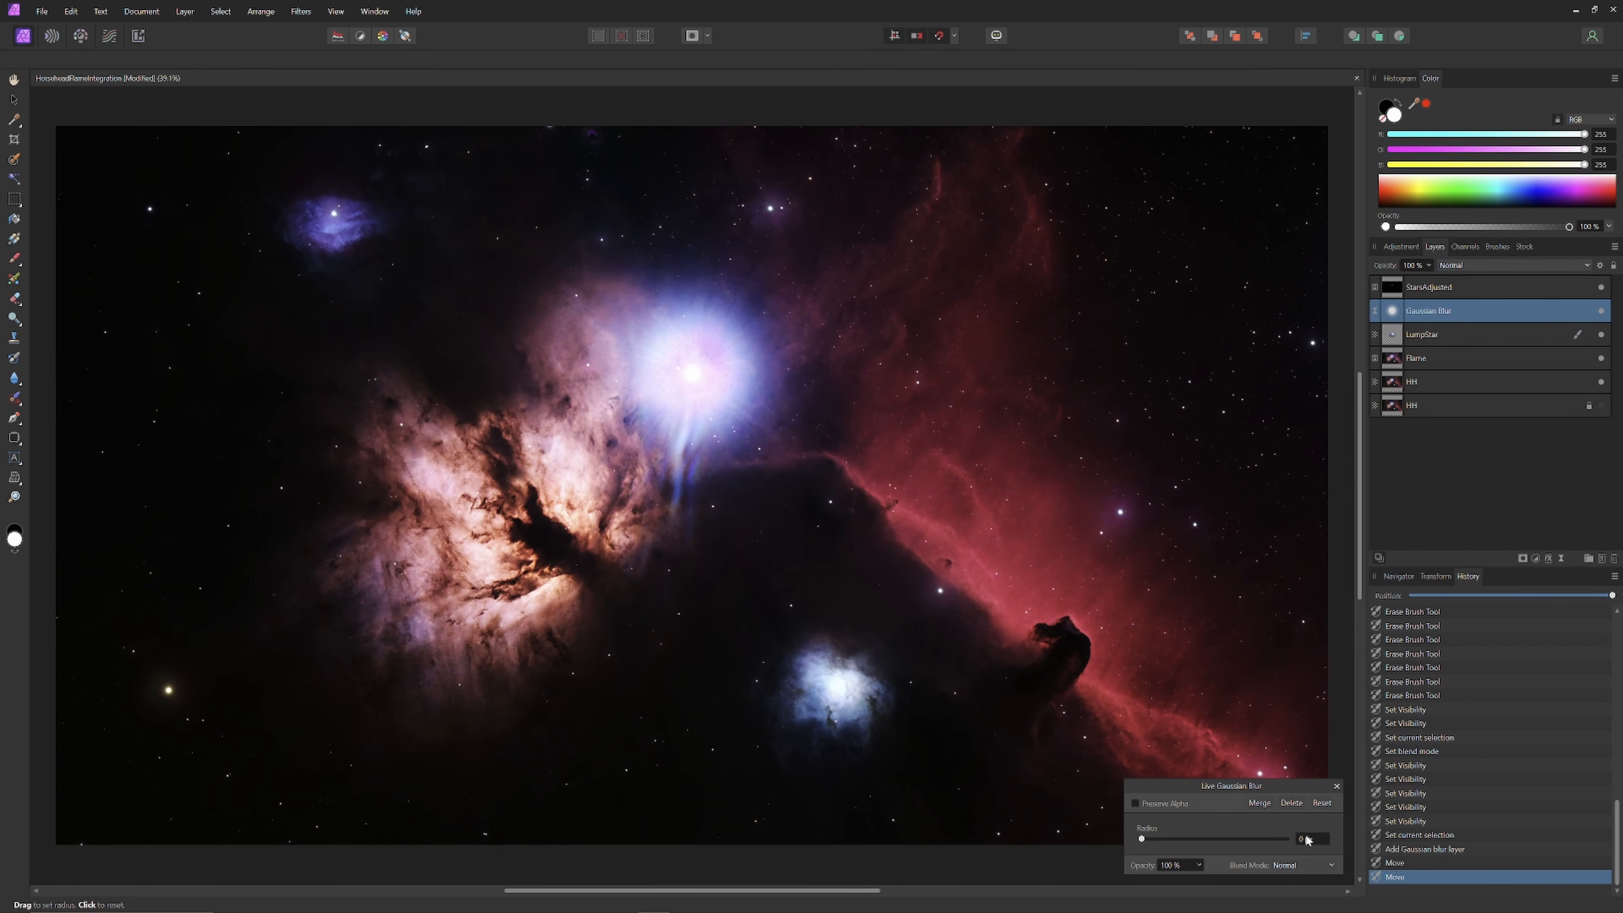
pyautogui.scroll(4, 1311, 839)
pyautogui.scroll(4, 1310, 839)
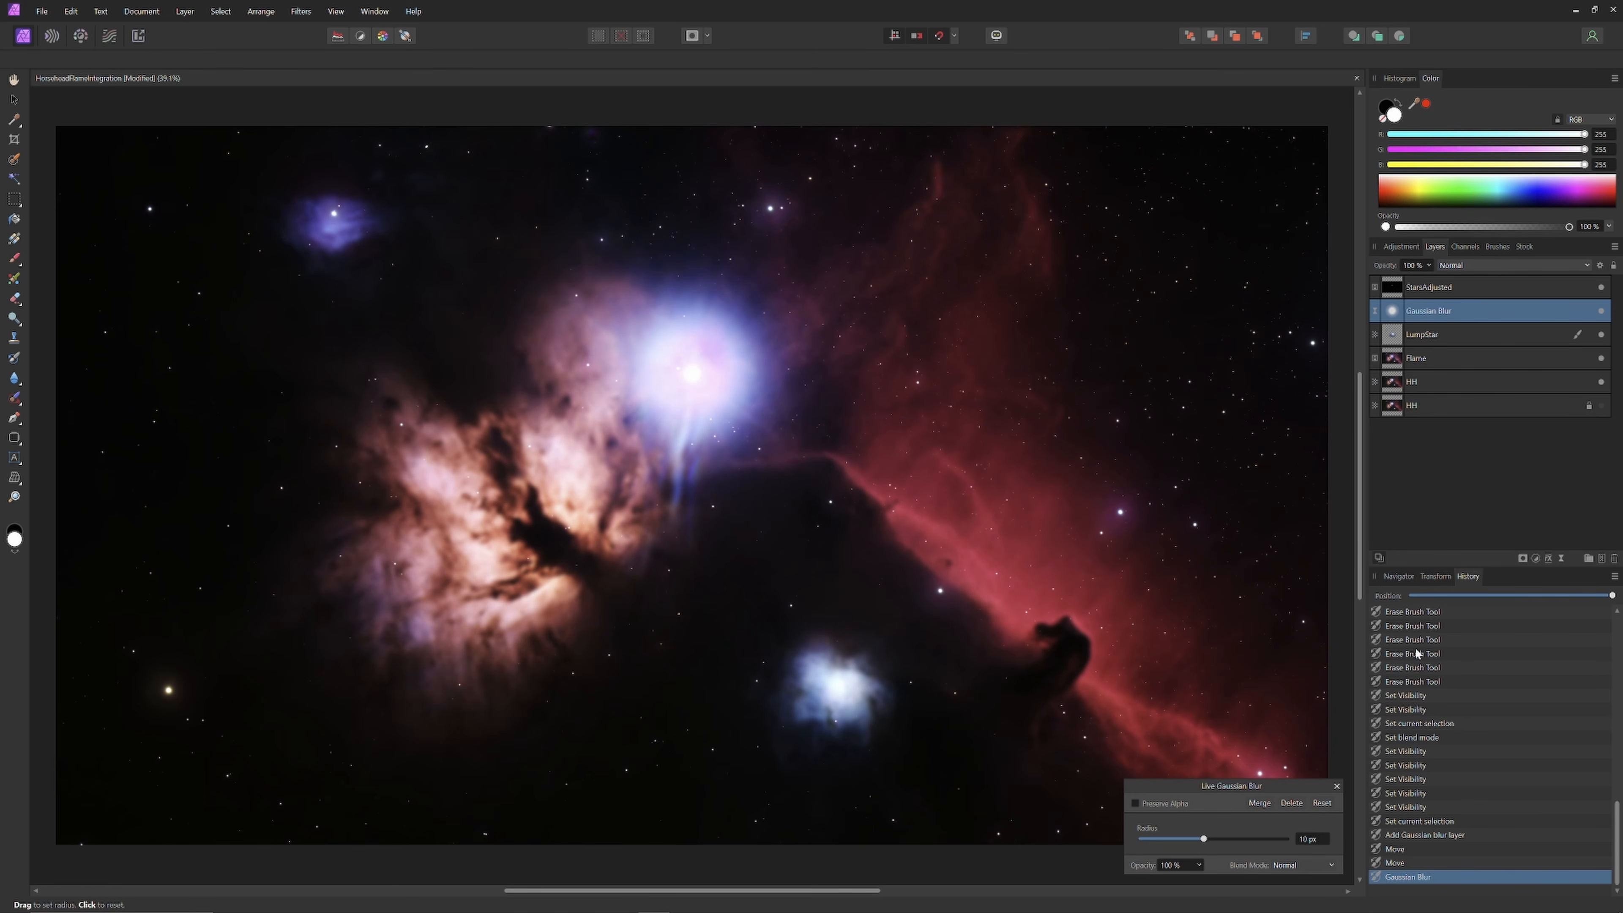
pyautogui.click(1336, 787)
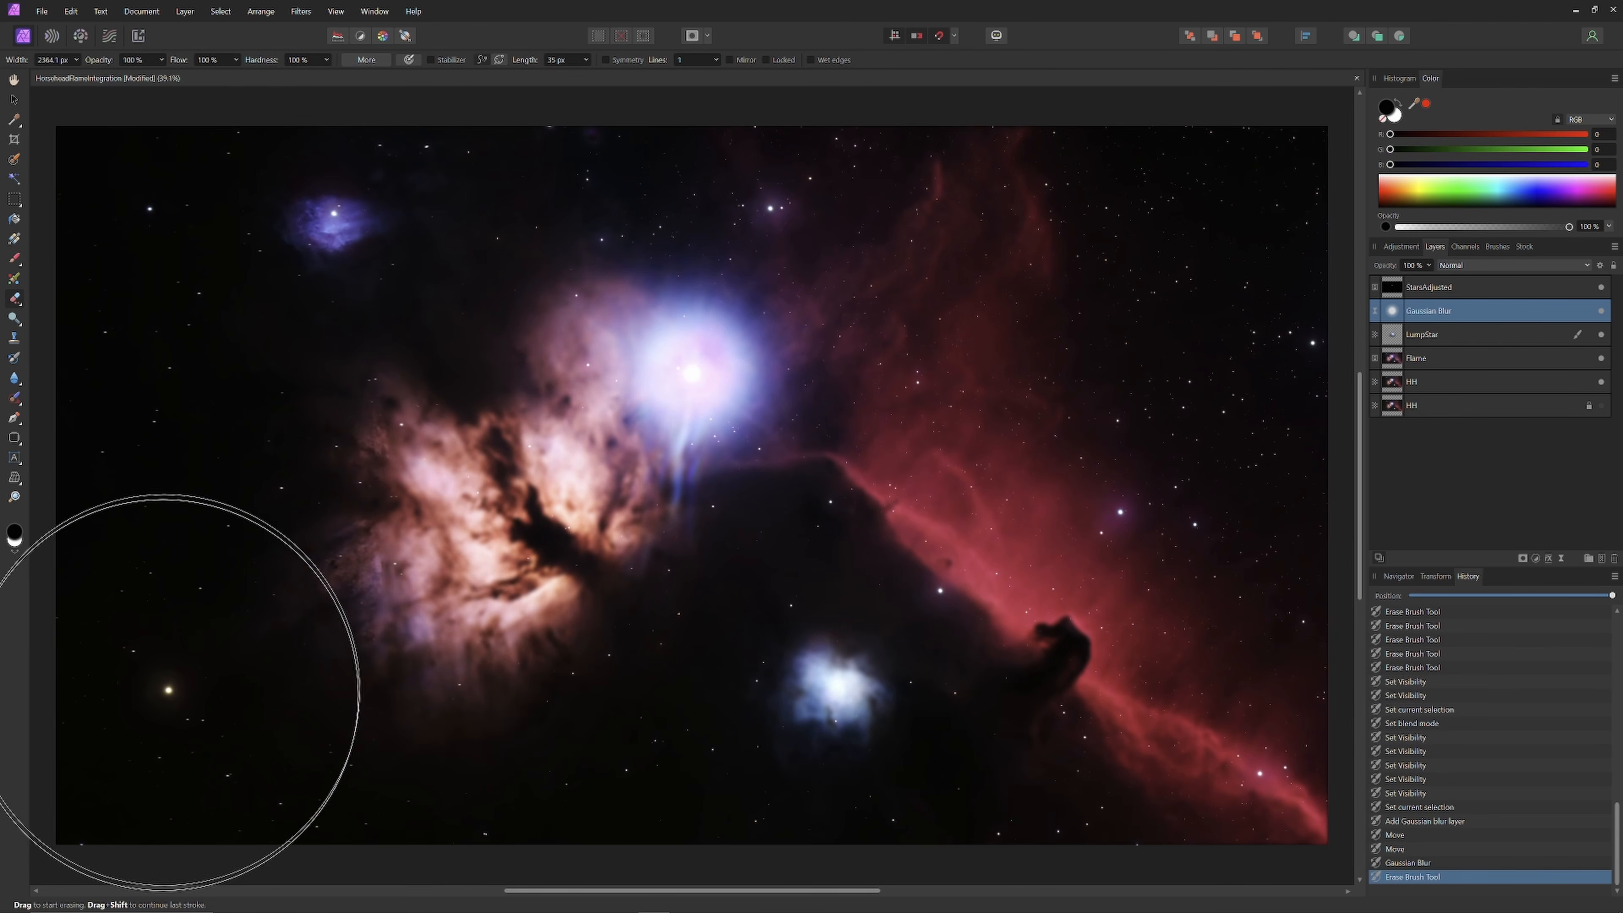
# Step: Erase the blur over the blue nebula and its right side with a progressively smaller brush
pyautogui.click(199, 243)
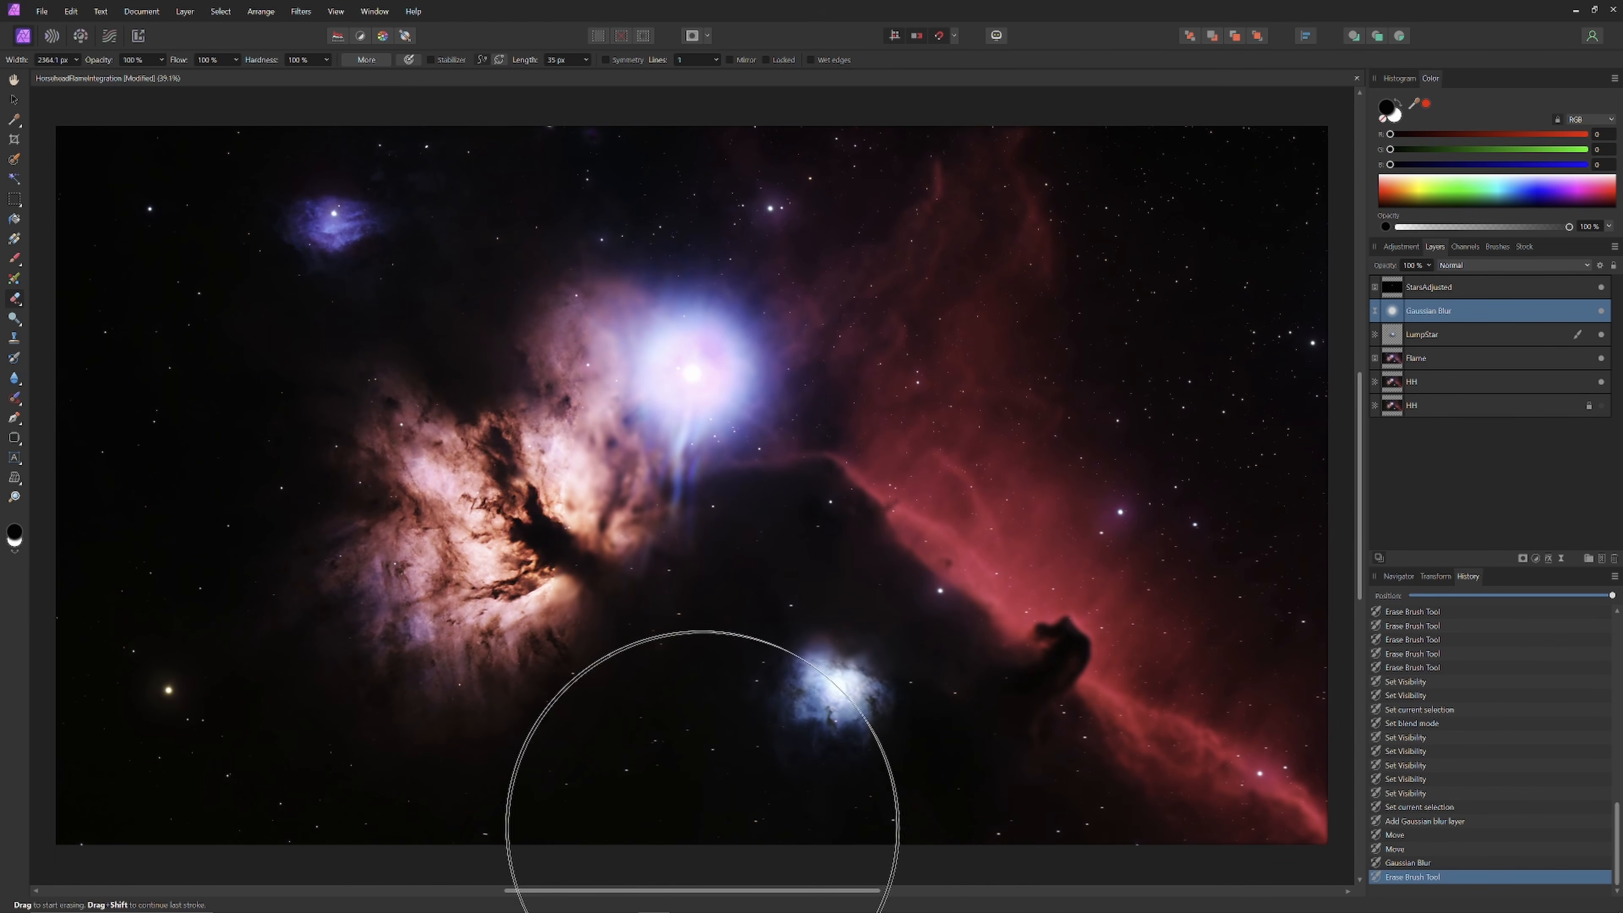
pyautogui.press('[')
pyautogui.press('[')
pyautogui.press('[')
pyautogui.moveTo(601, 384)
pyautogui.mouseDown()
pyautogui.moveTo(656, 420)
pyautogui.moveTo(475, 566)
pyautogui.moveTo(634, 656)
pyautogui.moveTo(646, 537)
pyautogui.mouseUp()
pyautogui.press('[')
pyautogui.press('[')
pyautogui.moveTo(1188, 194); pyautogui.dragTo(1070, 513)
pyautogui.press('[')
pyautogui.press('[')
# Step: Set eraser hardness to 51%, remove blur around the Horsehead, and undo the last three strokes
pyautogui.click(326, 60)
pyautogui.moveTo(284, 75); pyautogui.dragTo(287, 75)
pyautogui.moveTo(1048, 646); pyautogui.dragTo(1069, 722)
pyautogui.moveTo(1058, 648); pyautogui.dragTo(1058, 652)
pyautogui.moveTo(1057, 724); pyautogui.dragTo(1022, 711)
pyautogui.moveTo(1140, 772)
pyautogui.mouseDown()
pyautogui.moveTo(1076, 782)
pyautogui.moveTo(1017, 734)
pyautogui.mouseUp()
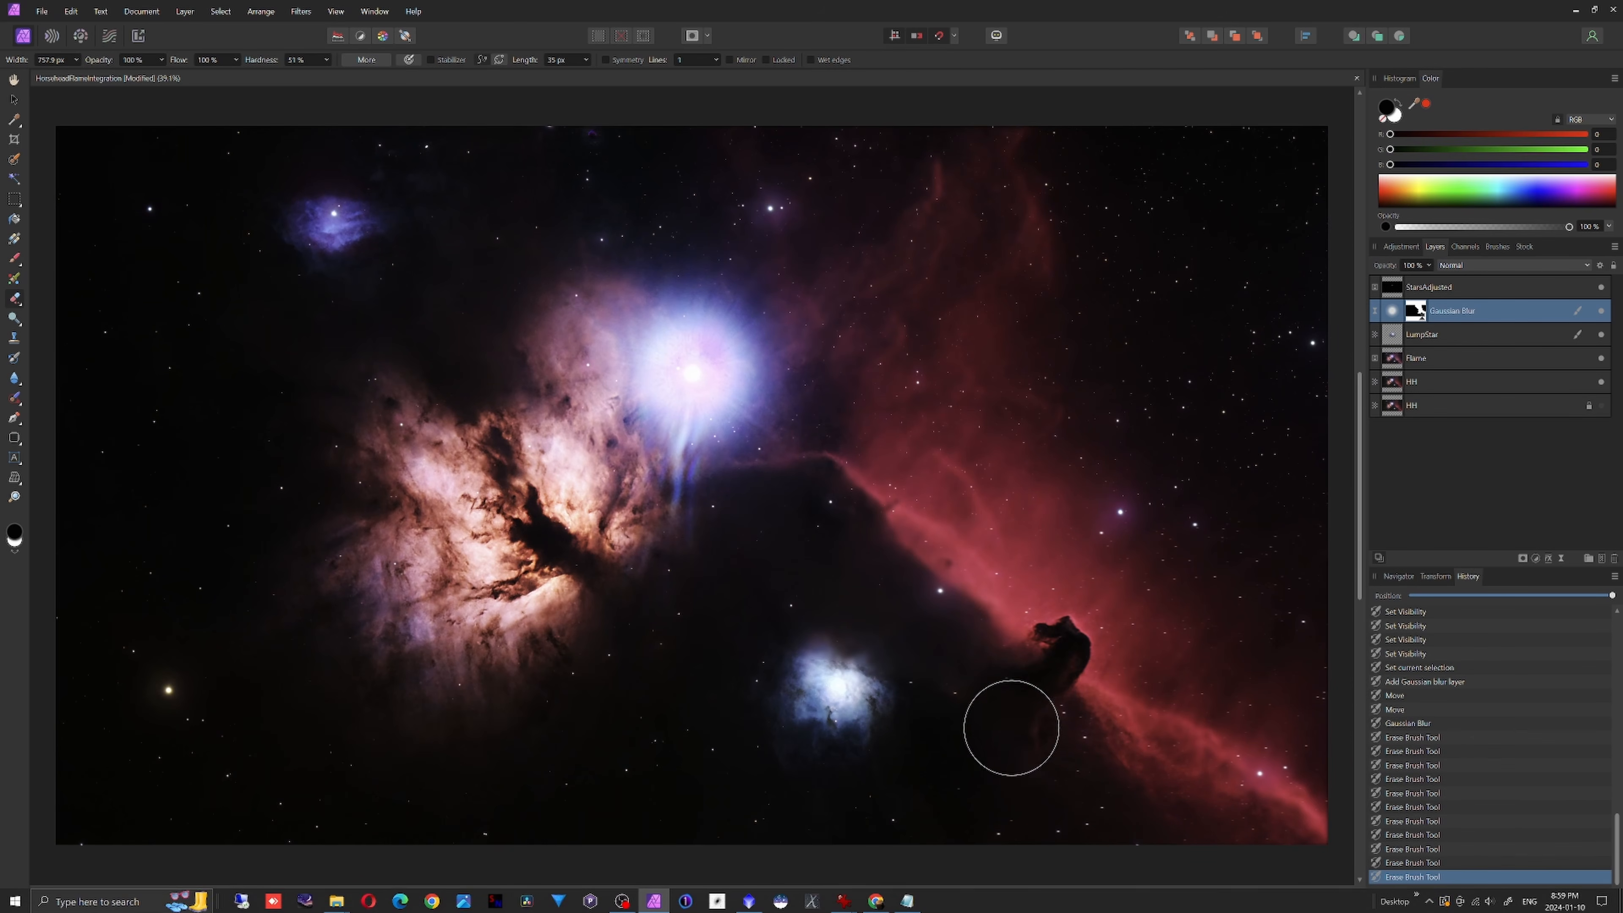
pyautogui.moveTo(828, 497)
pyautogui.mouseDown()
pyautogui.moveTo(743, 519)
pyautogui.moveTo(780, 476)
pyautogui.mouseUp()
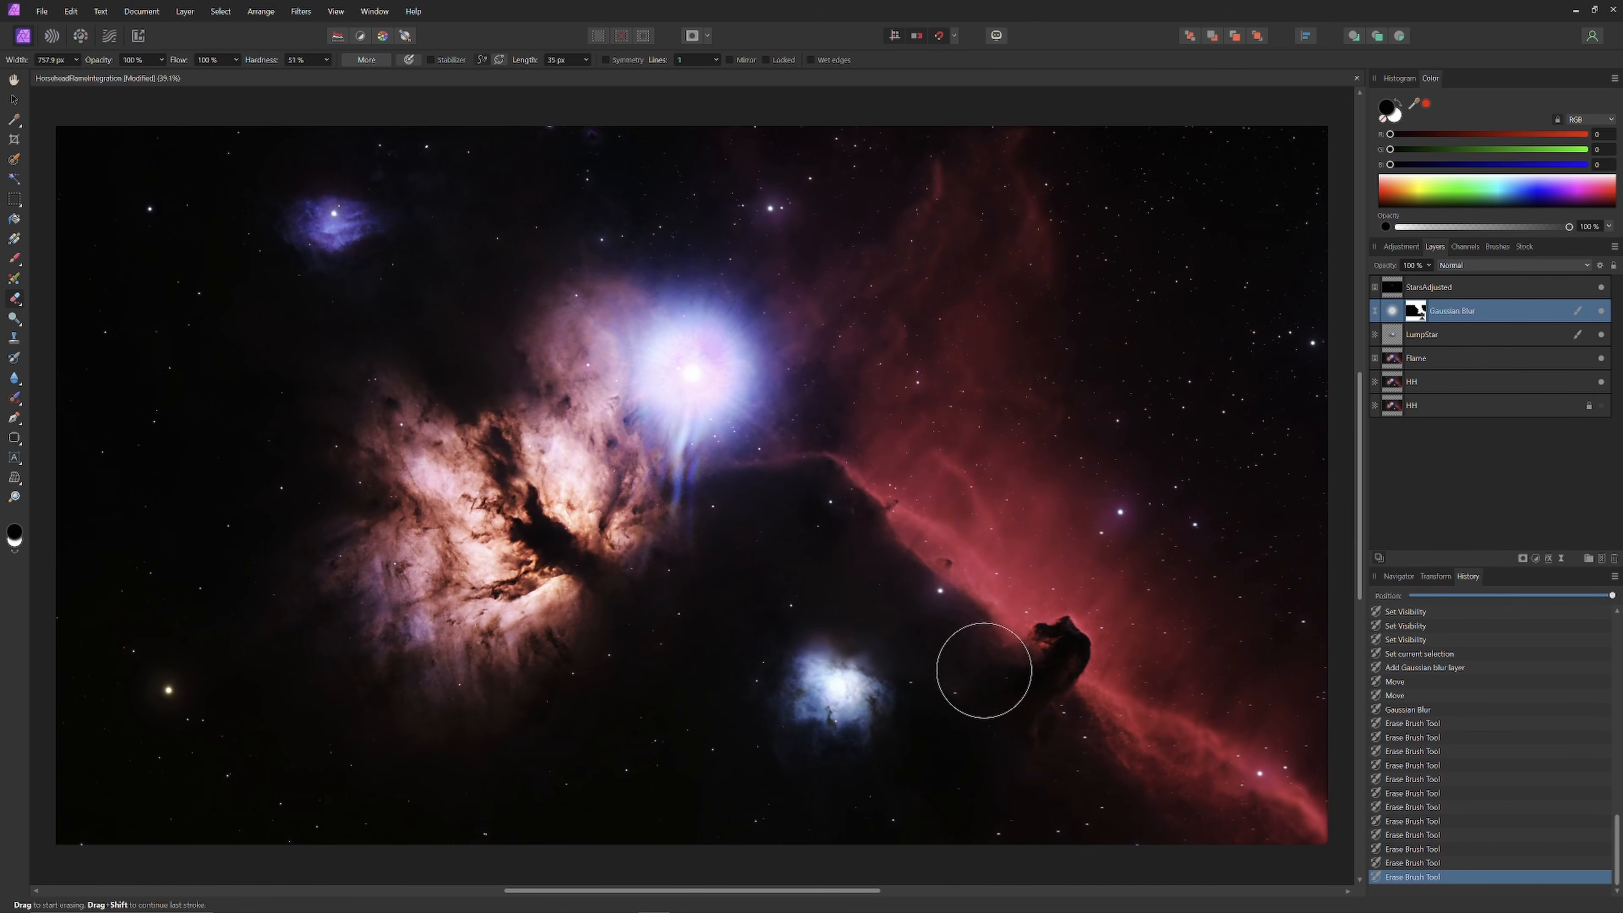
pyautogui.click(830, 499)
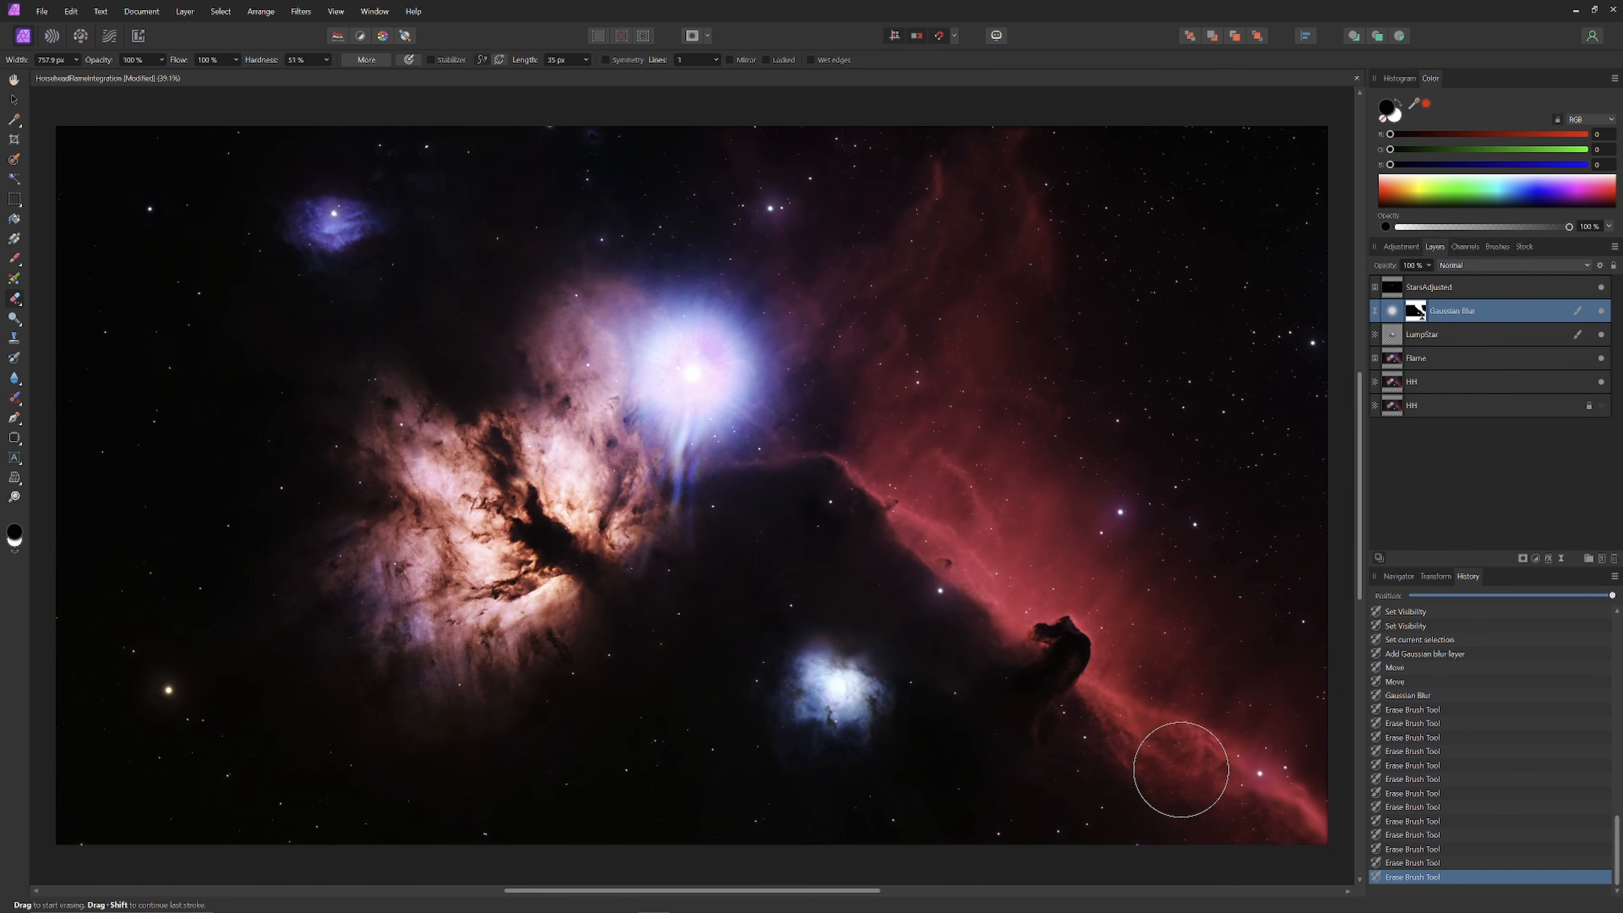
pyautogui.hotkey('ctrl', 'z')
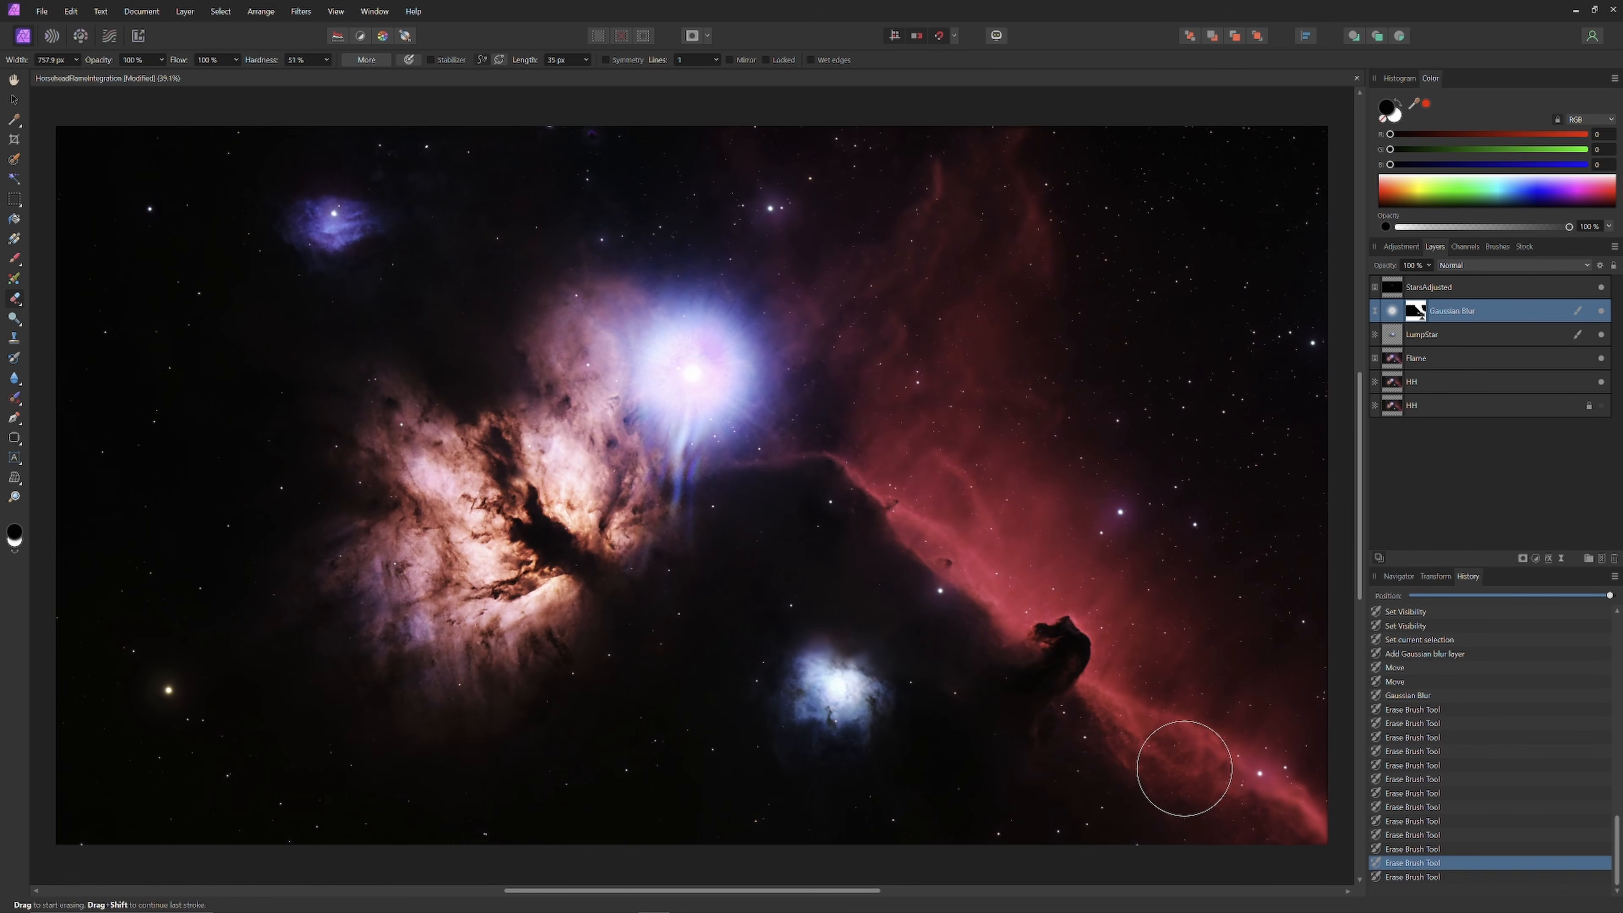
pyautogui.hotkey('ctrl', 'z')
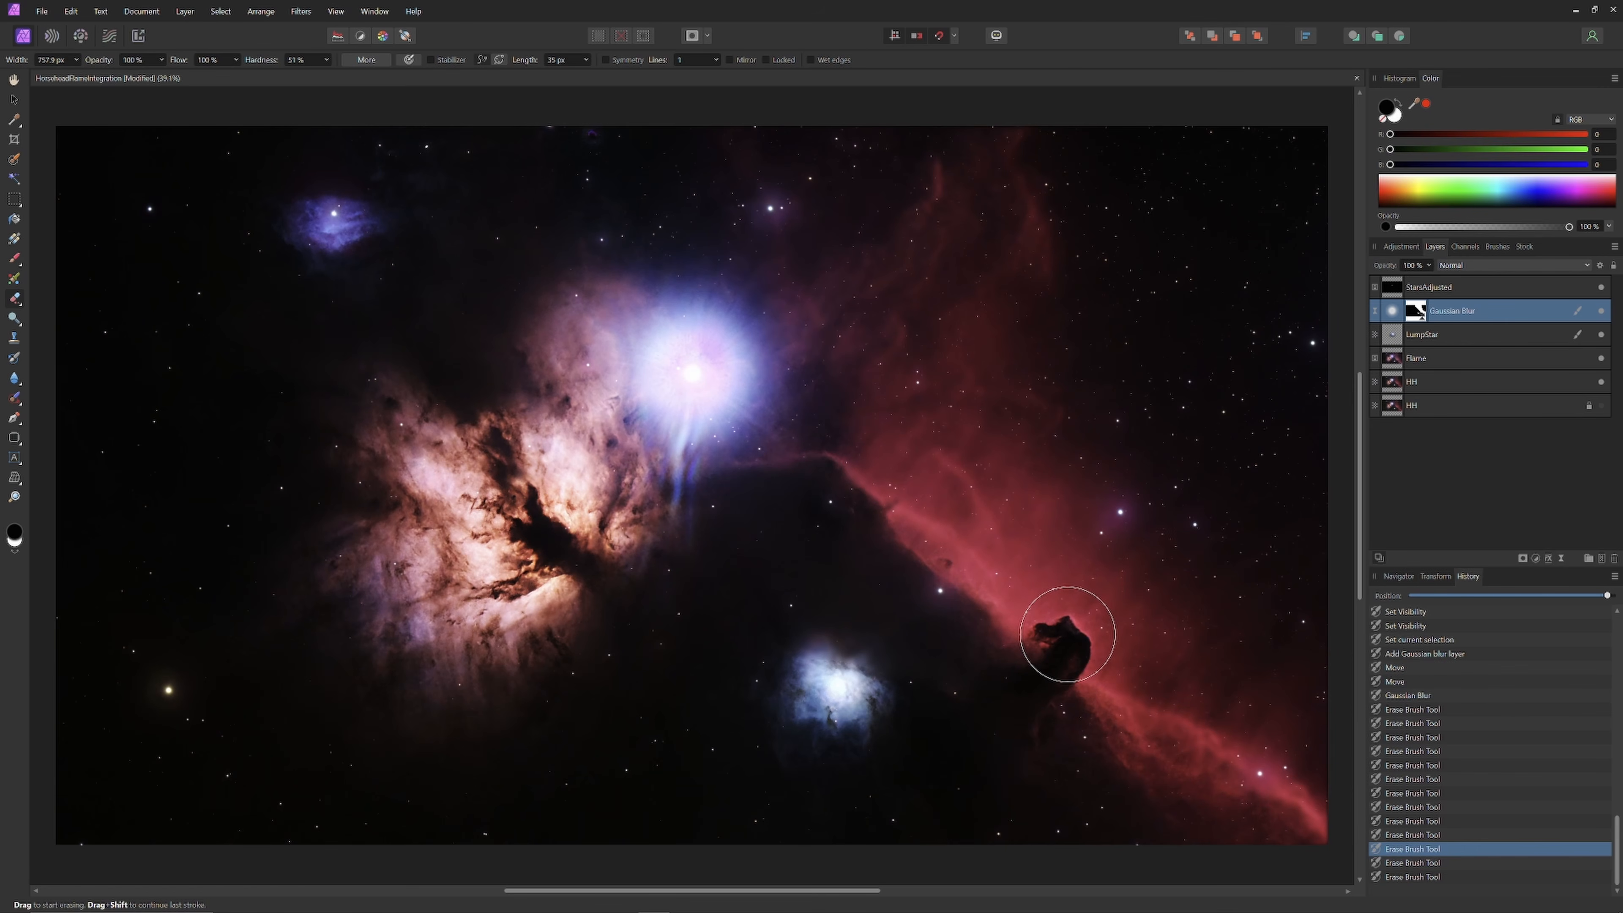
pyautogui.hotkey('ctrl', 'z')
pyautogui.hotkey('ctrl', 'z')
pyautogui.hotkey('ctrl', 'z')
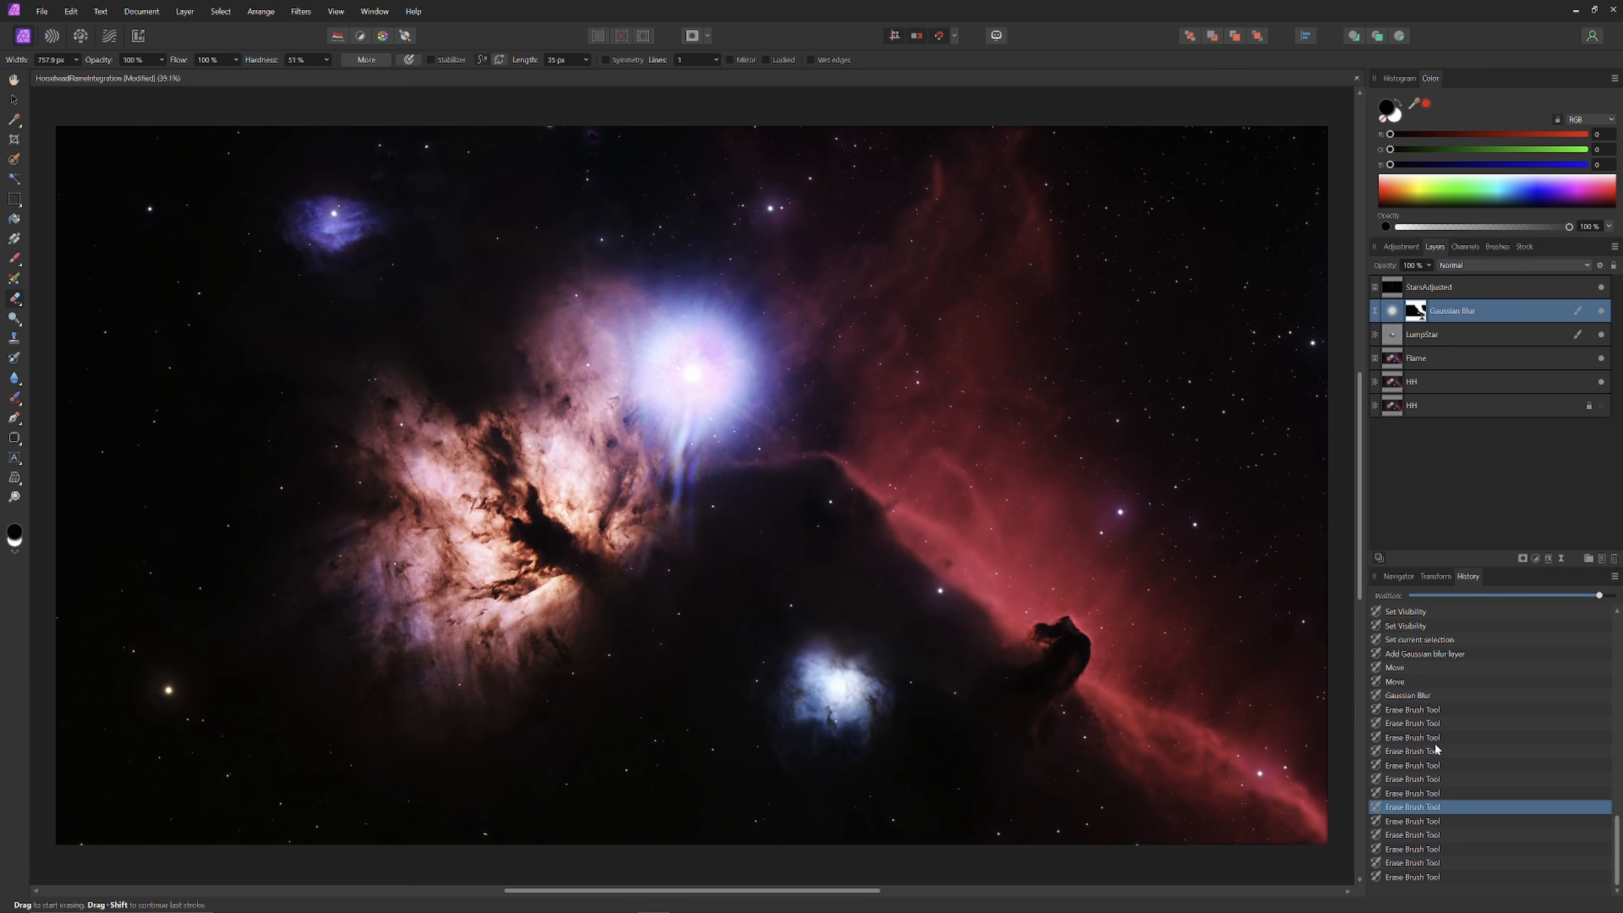